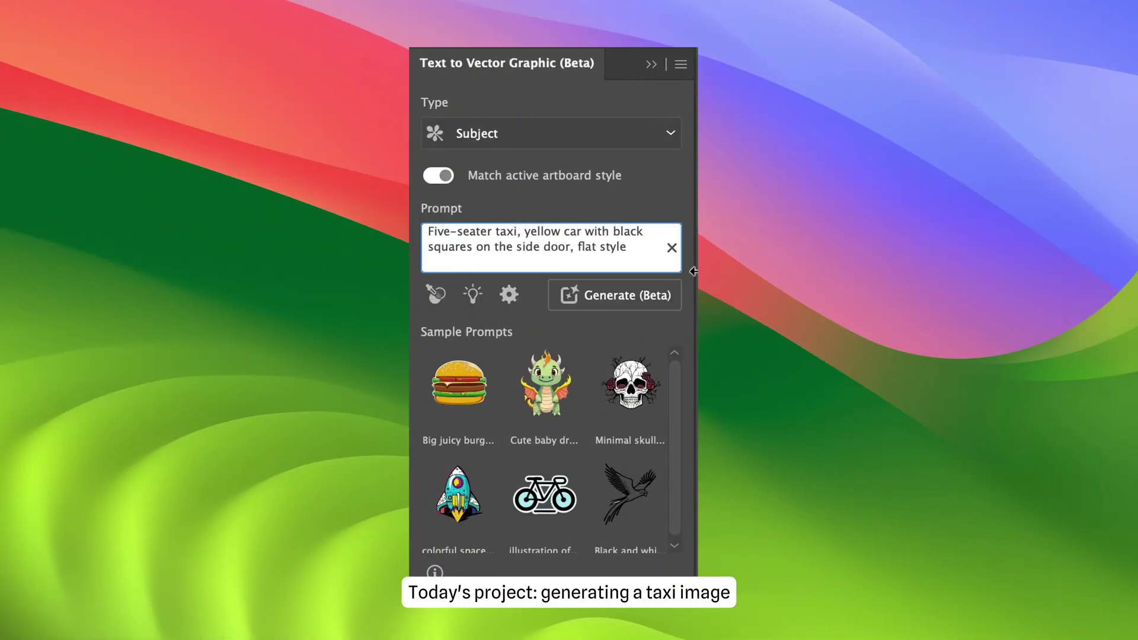
Generate Subject vector variations from the prompt "Five-seater taxi, yellow car with black squares on the side door, flat style", including a second batch
left_click(645, 300)
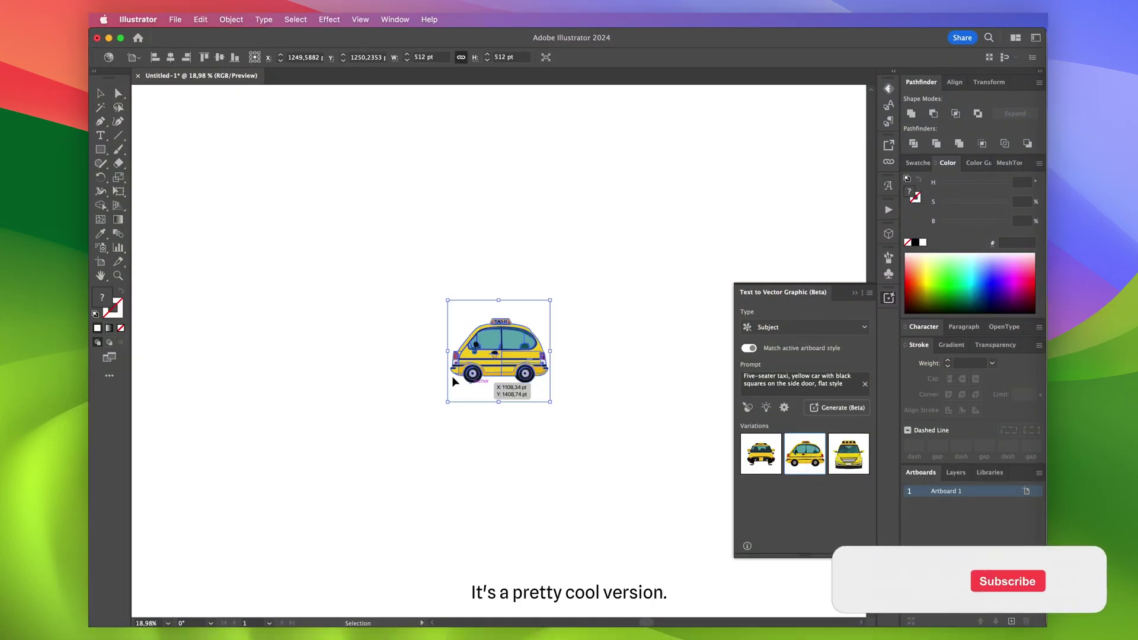
scroll(452, 376, "up", 5)
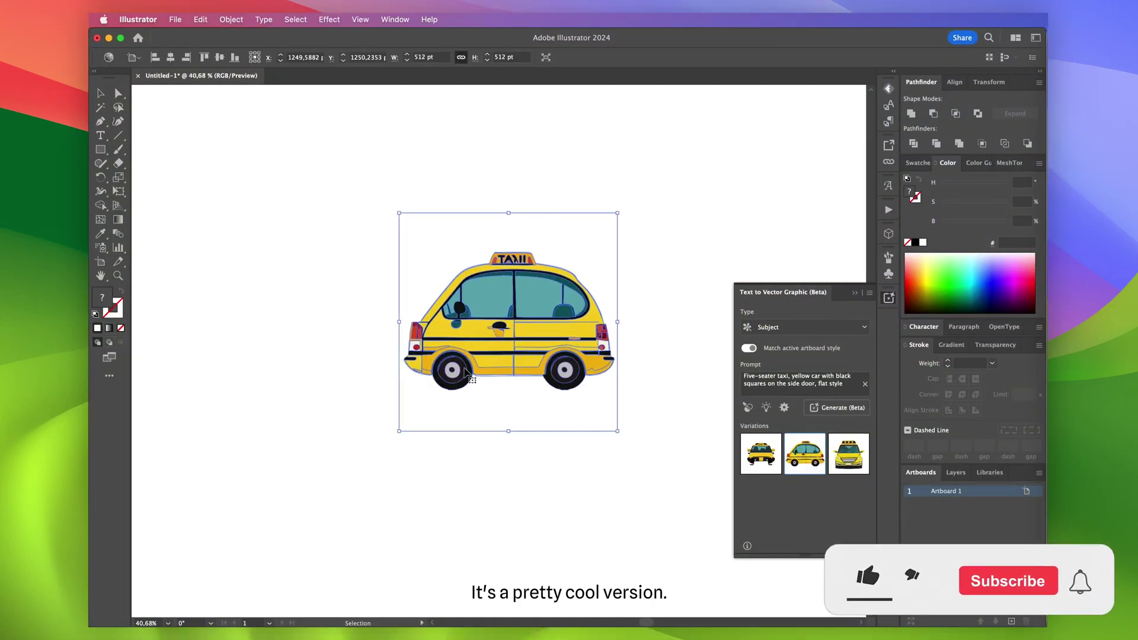
scroll(471, 364, "up", 2)
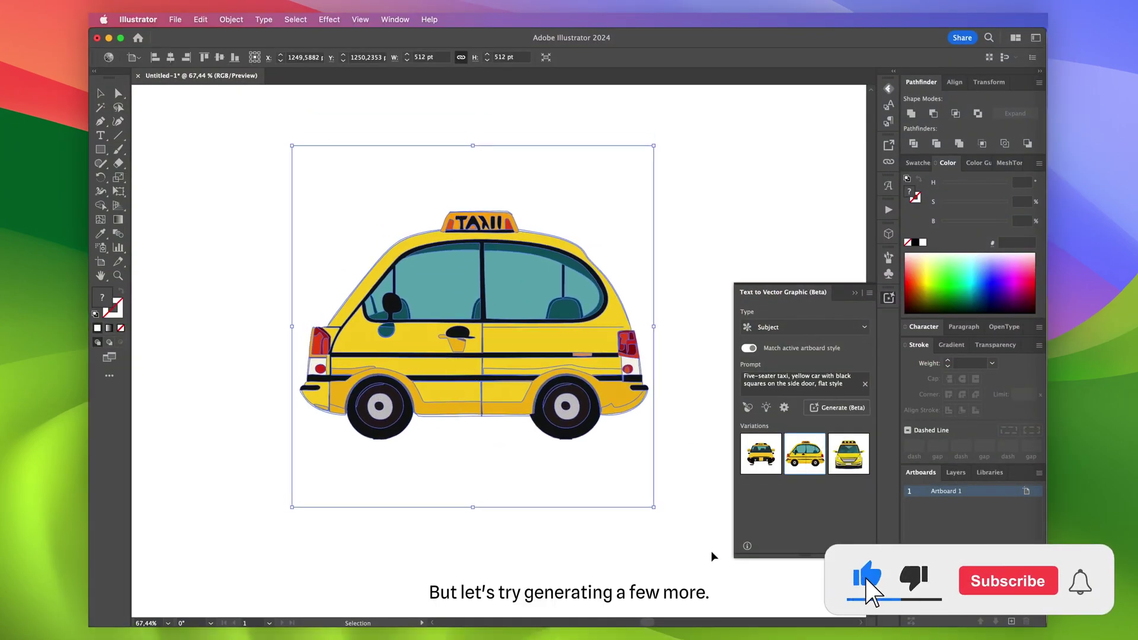
left_click(844, 408)
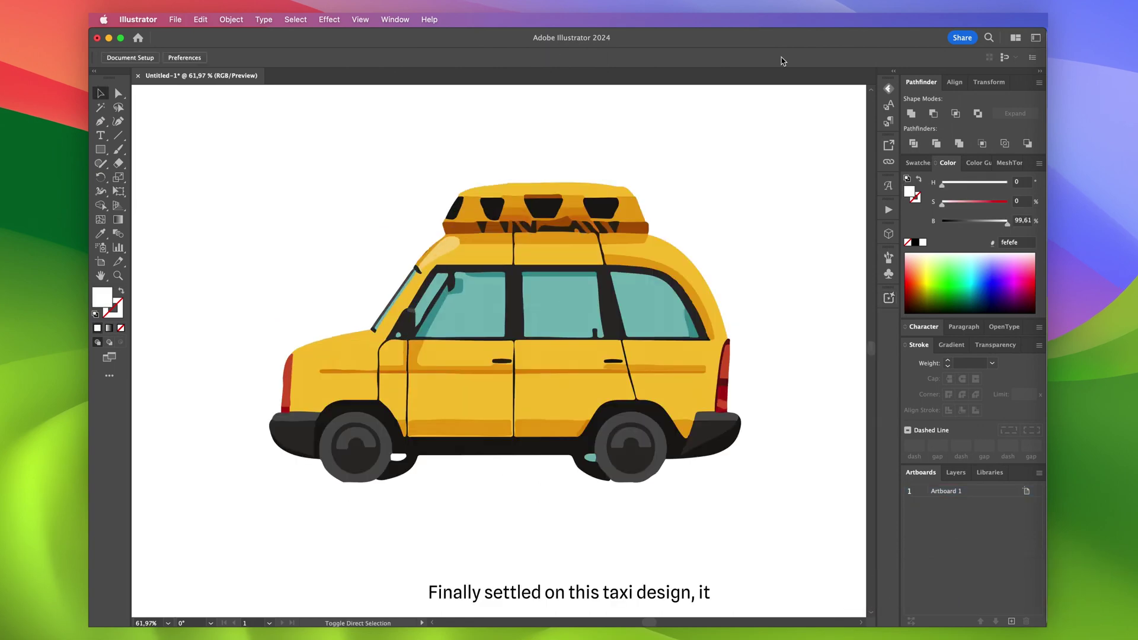
Paste the grid template behind the taxi and scale the taxi down to 256 pt wide to span the grid
key("super+v")
left_click(613, 213)
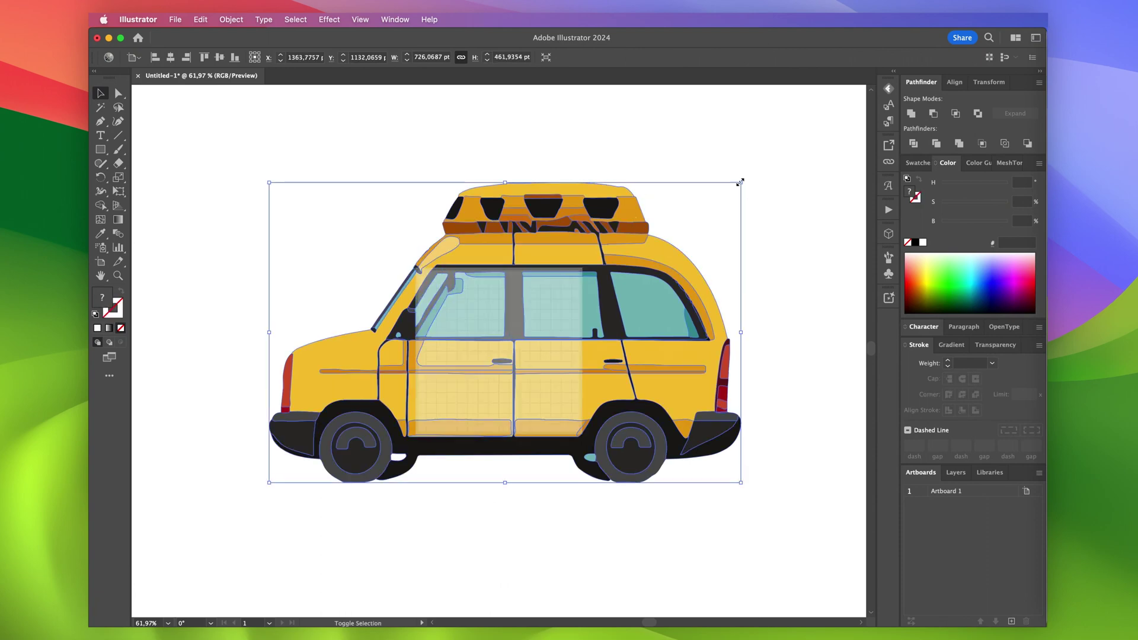
left_click_drag(742, 183, 582, 284)
left_click_drag(269, 483, 419, 388)
scroll(507, 388, "up", 10)
left_click_drag(521, 324, 514, 337)
scroll(514, 336, "up", 4)
scroll(679, 157, "up", 5)
scroll(694, 178, "down", 5)
left_click_drag(240, 475, 238, 492)
left_click_drag(530, 380, 531, 402)
scroll(530, 404, "down", 3)
Select the taxi artwork and adjust its upper and lower edges slightly to meet the grid lines
key("super+a")
left_click(600, 344)
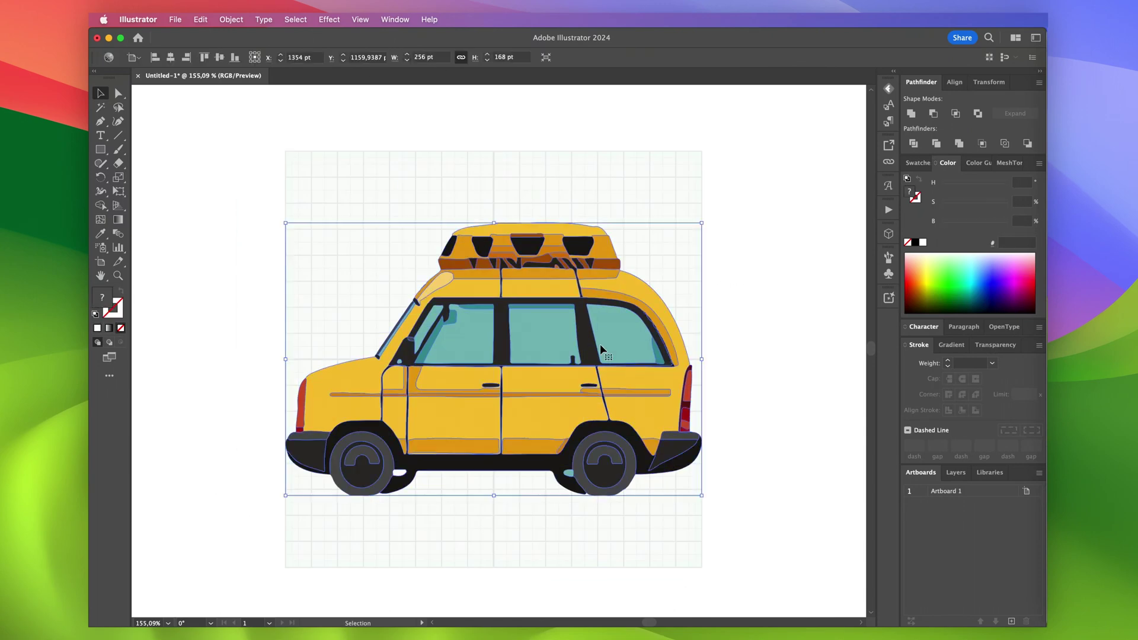
scroll(735, 475, "up", 5)
left_click_drag(688, 102, 688, 92)
left_click_drag(688, 504, 688, 514)
scroll(743, 468, "down", 4)
Draw a 40 pt circle around the front wheel with no fill and a 1 pt black stroke, aligned to the grid
key("l")
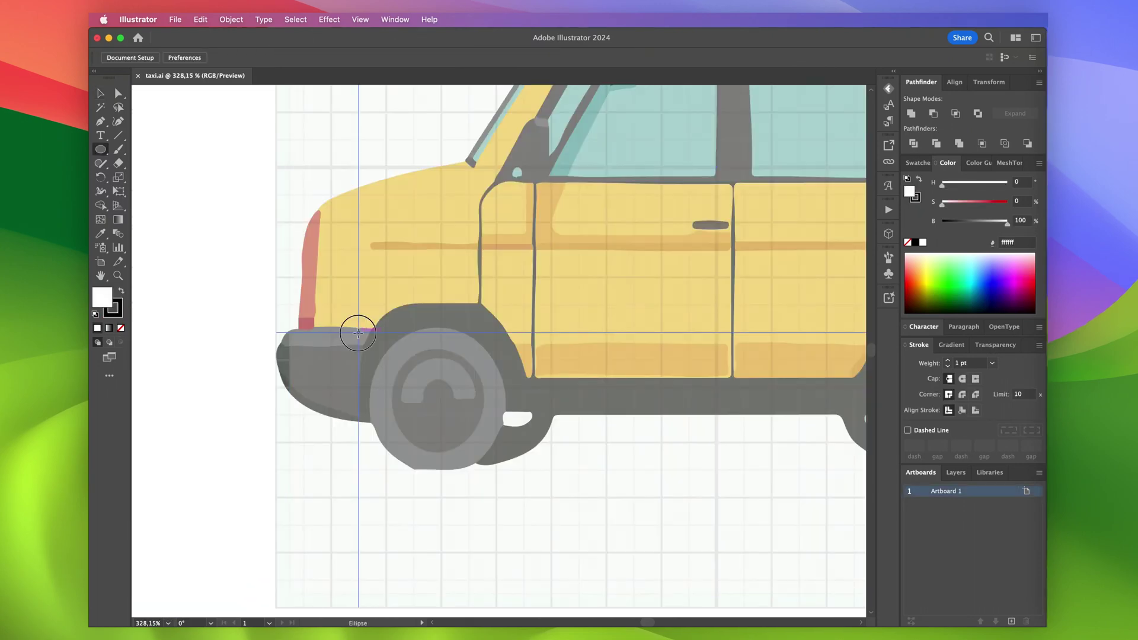
mouse_move(369, 332)
left_mouse_down()
mouse_move(510, 451)
mouse_move(507, 470)
left_mouse_up()
left_click(907, 191)
key("slash")
scroll(440, 424, "up", 5)
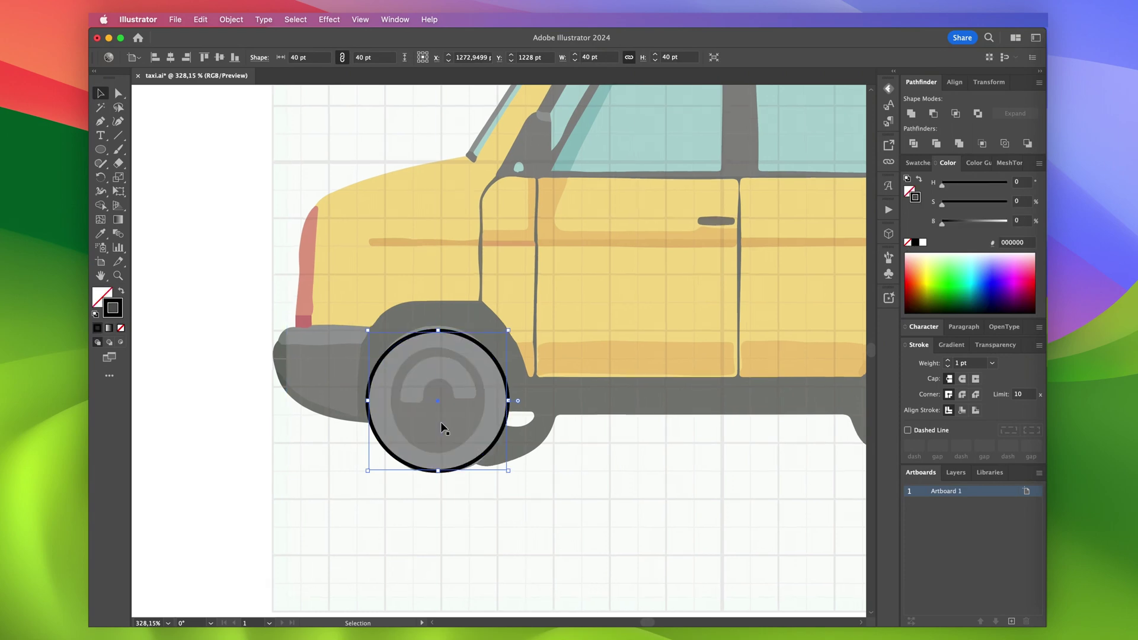
left_click_drag(392, 480, 398, 480)
Copy the front wheel circle in place, shrink it concentrically to about 24 pt and set its stroke weight to 5 pt
key("super+c")
key("super+f")
left_click_drag(442, 295, 531, 332)
left_click_drag(442, 490, 445, 451)
left_click(949, 361)
left_click(949, 362)
left_click(949, 361)
left_click(949, 361)
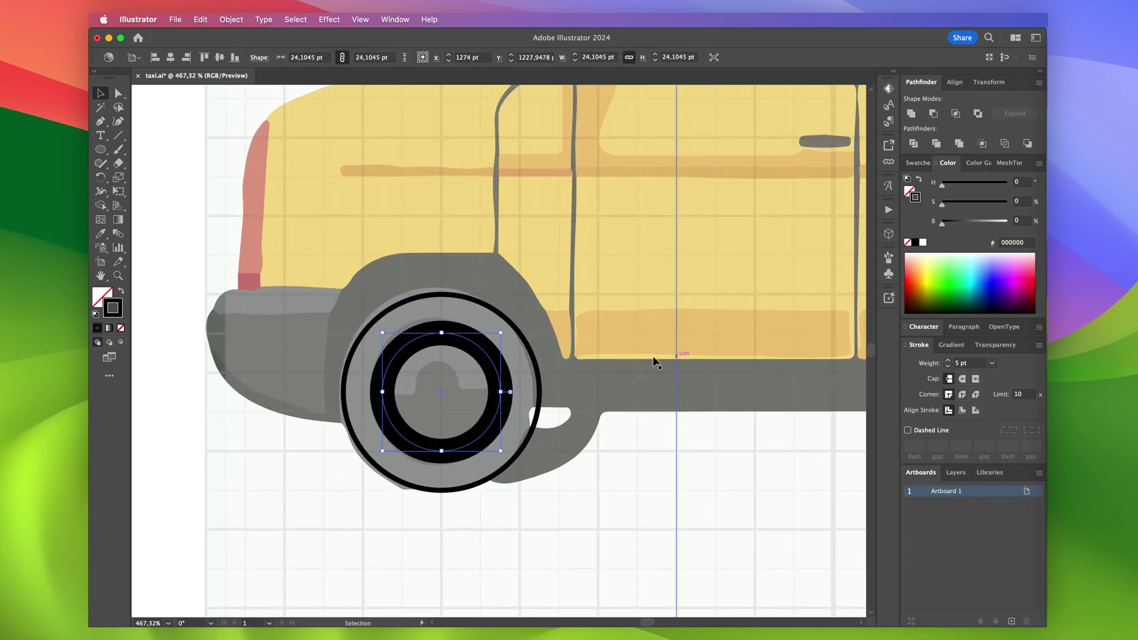
Add a concentric hub circle of about 12 pt inside the front wheel with a black fill and no stroke
key("super+c")
key("super+f")
mouse_move(501, 392)
left_mouse_down()
mouse_move(441, 392)
mouse_move(470, 400)
left_mouse_up()
left_click(907, 243)
left_click(909, 191)
left_click(915, 243)
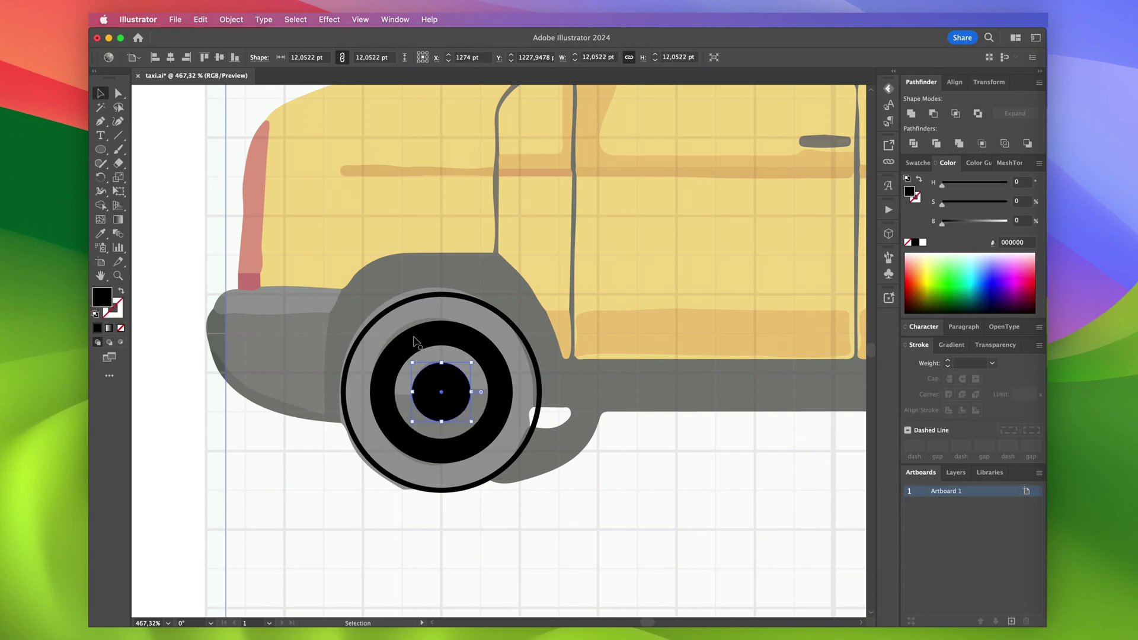
Duplicate the front wheel's outer circle towards the rear and subtract the original wheel outline from it using Minus Front
key("super+semicolon")
key("super+shift+a")
left_click(509, 466)
key("alt+shift+Right")
key("Right")
key("Right")
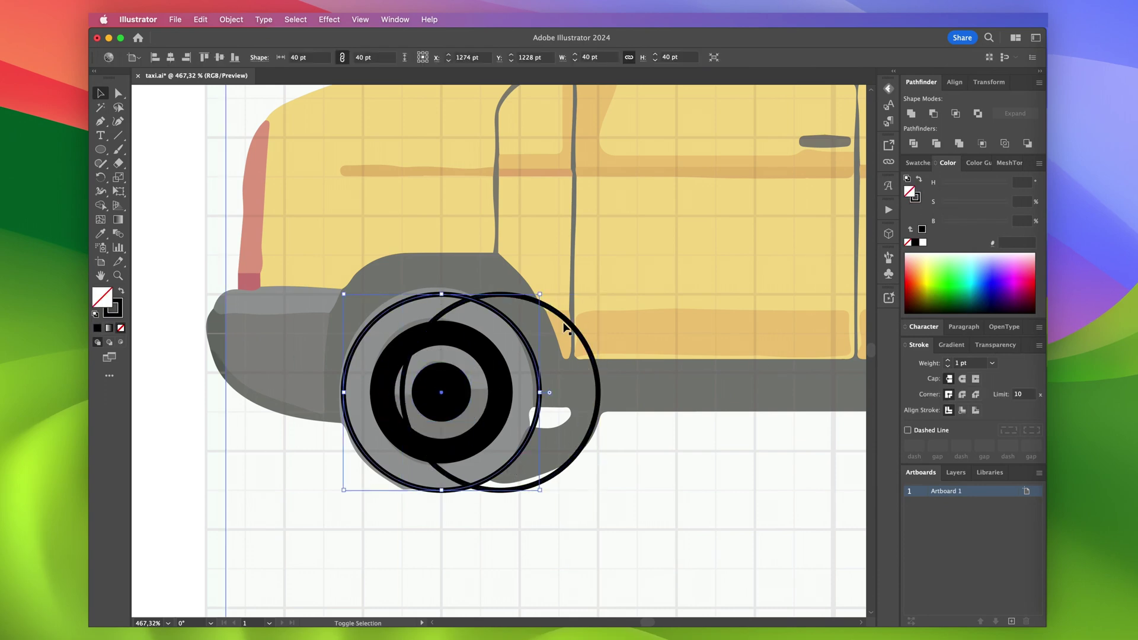
left_click(565, 323, "shift")
left_click(934, 113)
Select the front wheel's circles and duplicate them horizontally onto the rear wheel
scroll(599, 332, "down", 4)
scroll(599, 348, "right", 3)
left_click(457, 406, "shift")
left_click(433, 397, "shift")
left_click(403, 394, "shift")
left_click_drag(381, 393, 830, 391)
Offset a copy of the rear wheel's outer circle towards the front and cut it with Minus Front into a crescent
scroll(830, 391, "right", 4)
left_click(770, 411)
left_click_drag(771, 412, 693, 412)
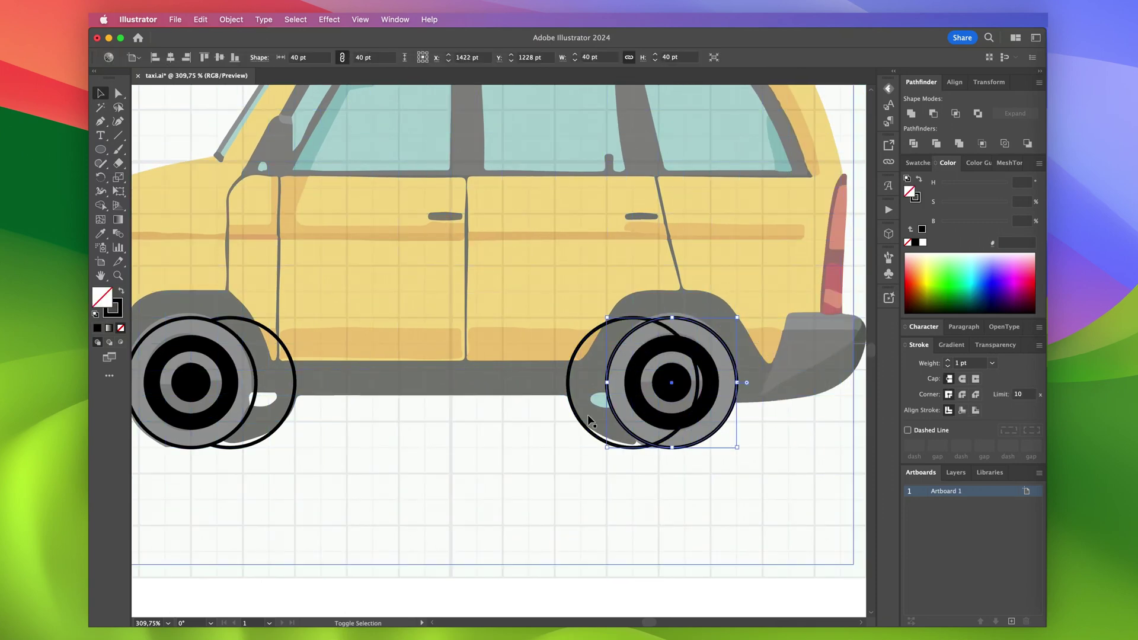
left_click(583, 424, "shift")
left_click(934, 113)
left_click(520, 419)
scroll(520, 419, "down", 3)
left_click(478, 584)
scroll(478, 584, "up", 1)
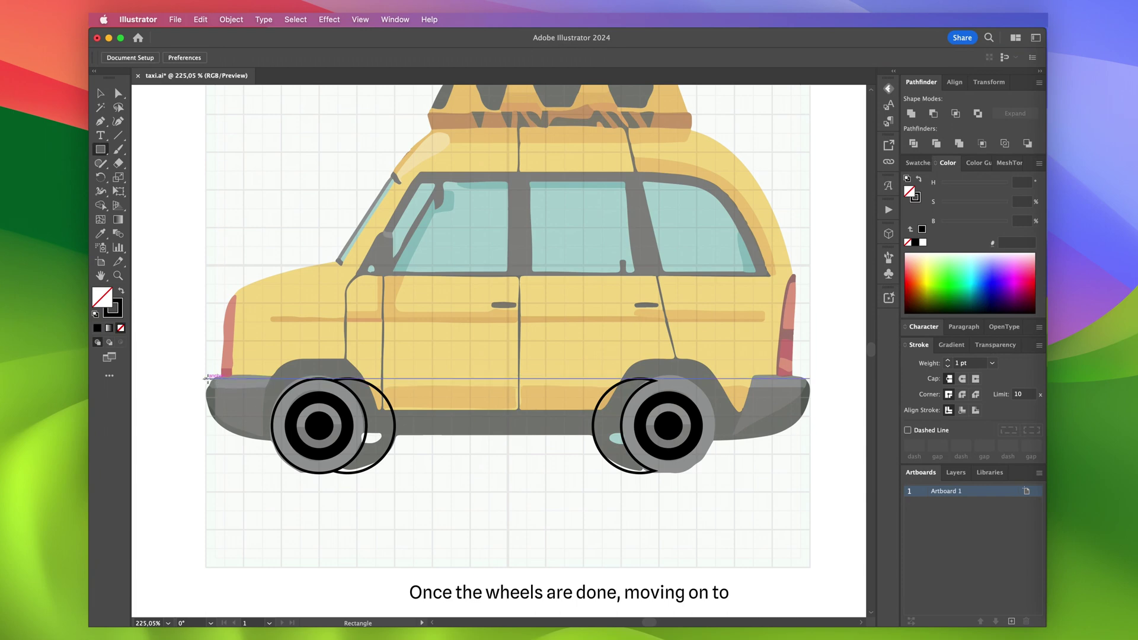
Draw a 256 pt wide rectangle across both bumpers and round its two lower corners to about 17.64 pt
left_click_drag(207, 378, 810, 436)
scroll(817, 437, "up", 5)
key("a")
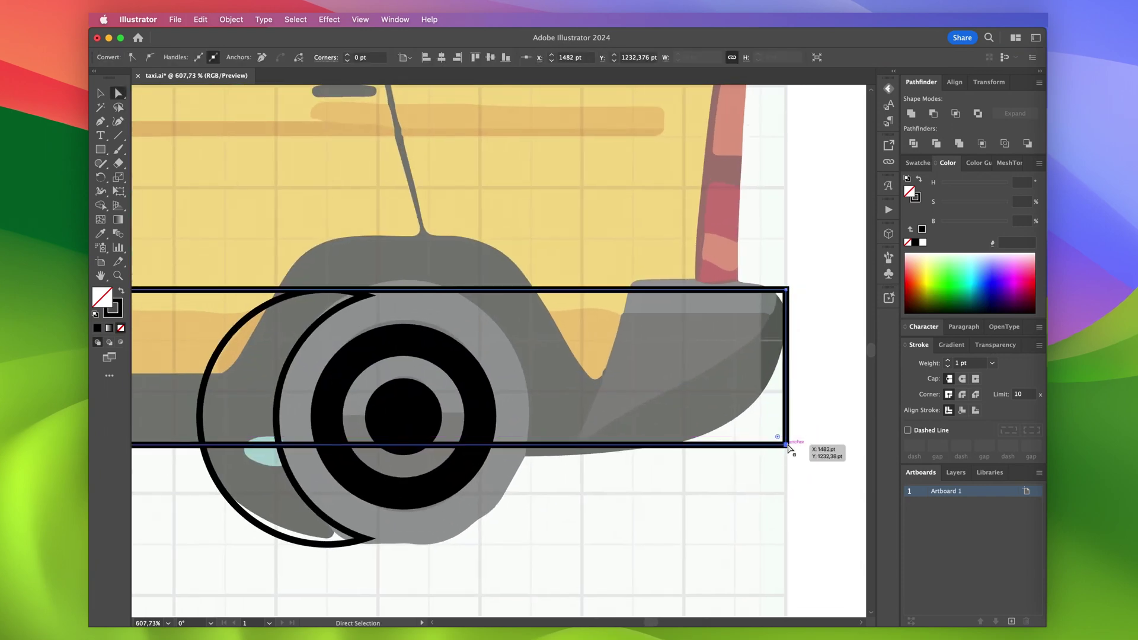
scroll(789, 449, "down", 5)
left_click(145, 433)
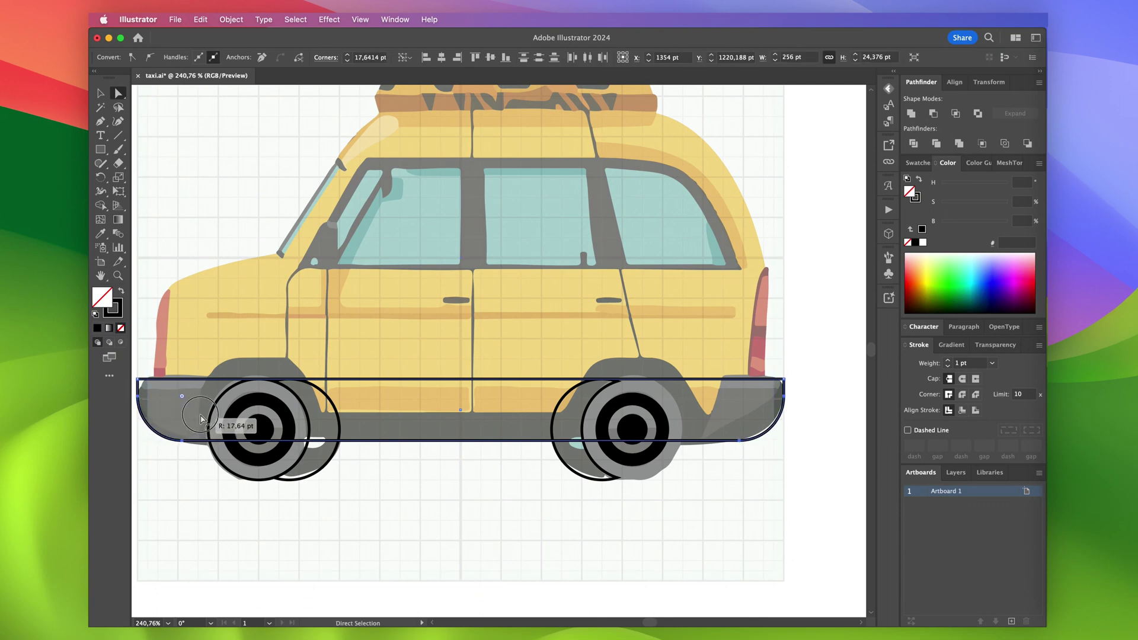
Round the two upper corners of the bumper shape to 4 pt
left_click(138, 379)
scroll(143, 378, "left", 1)
scroll(816, 374, "left", 1)
left_click(817, 375, "shift")
left_click(347, 56)
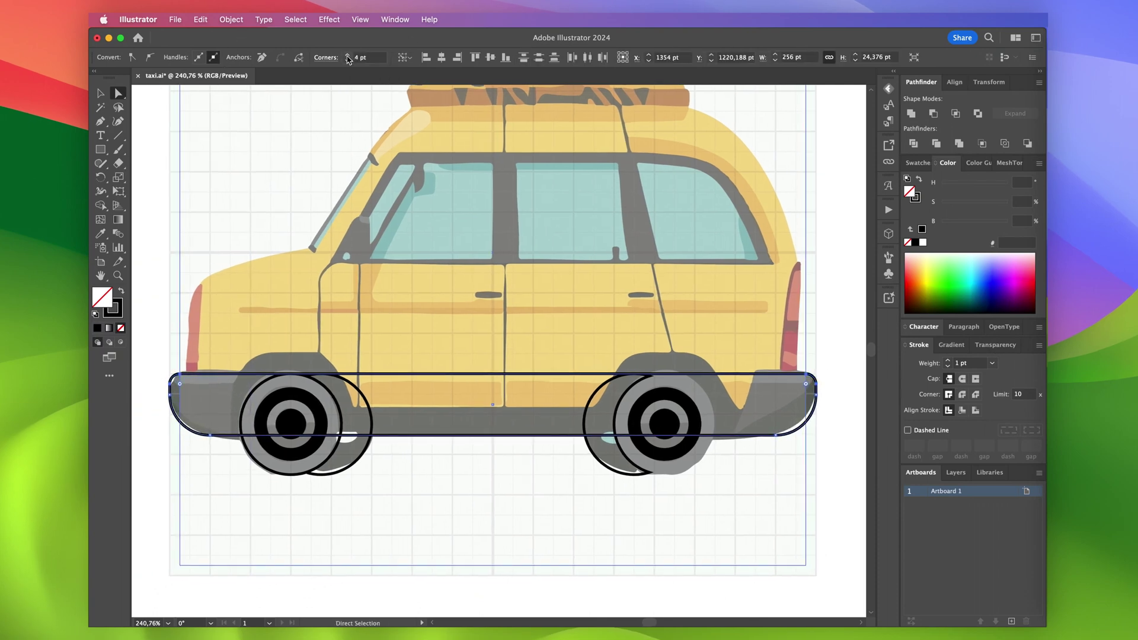
left_click(147, 248)
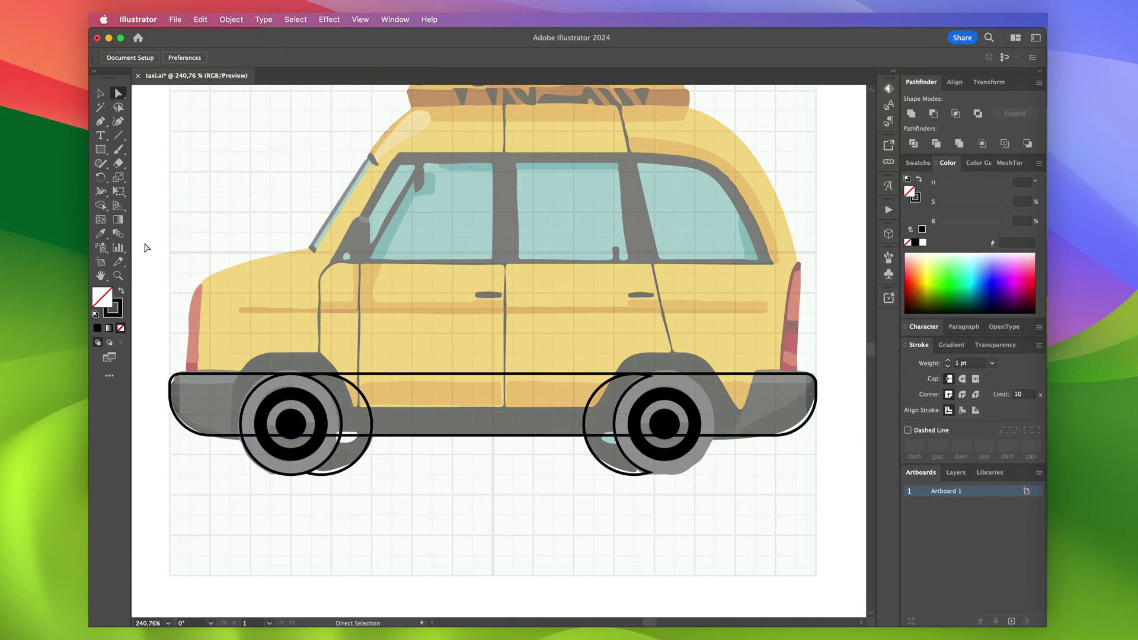
Create a concentric 56 pt circle around the front wheel and duplicate it around the rear wheel for the wheel arches
scroll(249, 405, "up", 3)
key("v")
left_click(249, 400)
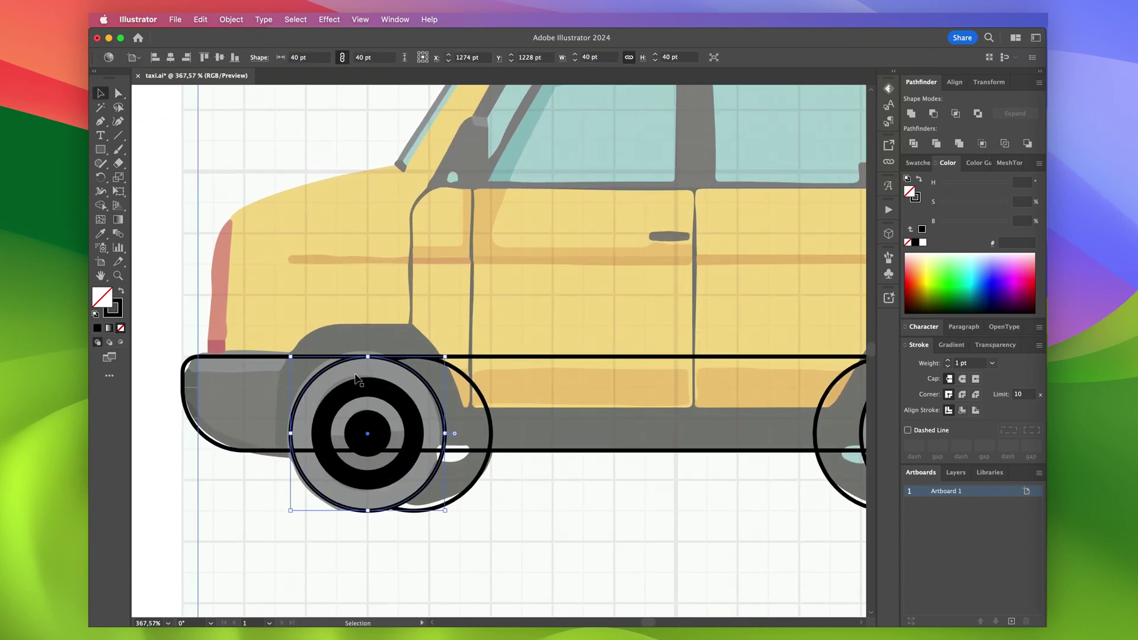
left_click(575, 55)
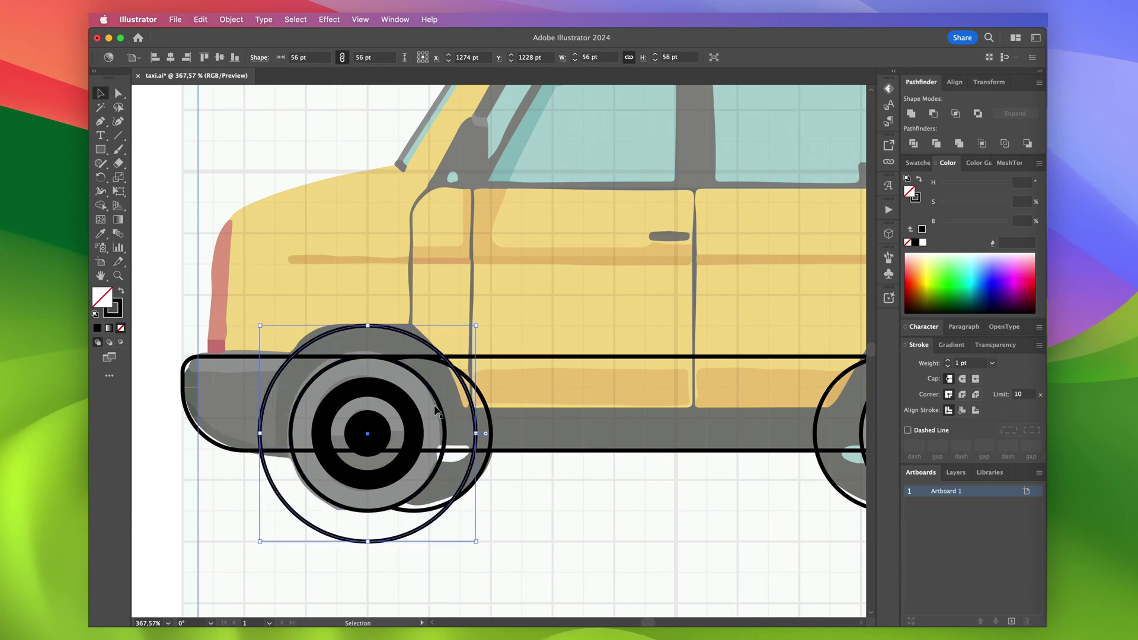
scroll(501, 435, "down", 2)
left_click_drag(347, 501, 820, 497)
scroll(819, 496, "right", 5)
Add anchor points along the bumper shape's upper edge and lower the middle section to Y 1224 pt between the wheels
key("a")
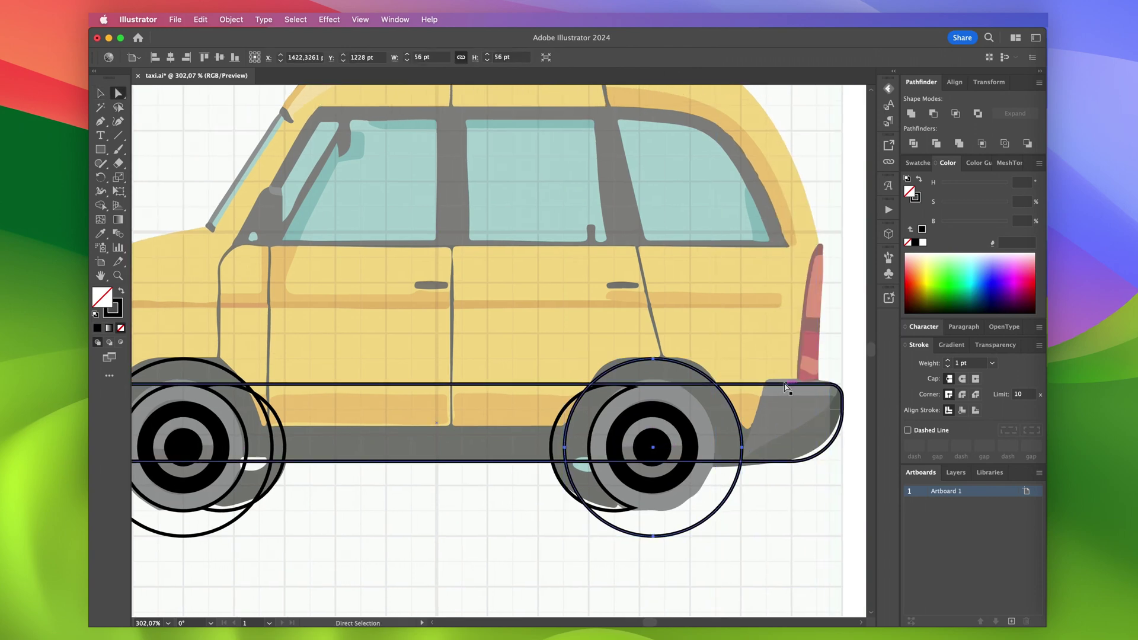
scroll(459, 384, "left", 8)
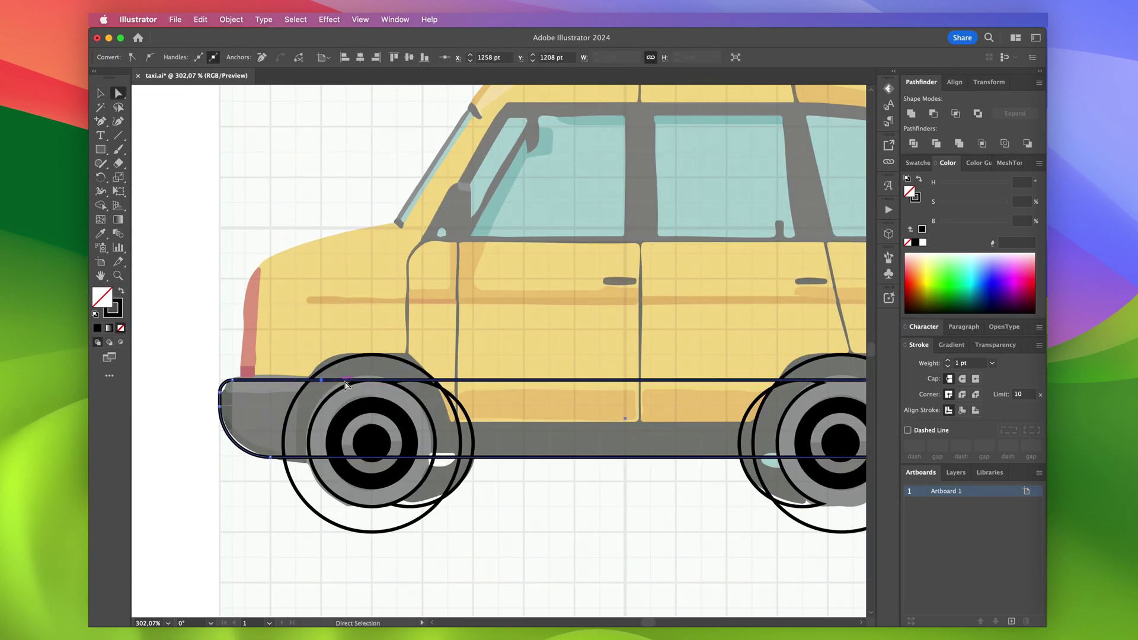
left_click(367, 380)
scroll(456, 385, "right", 6)
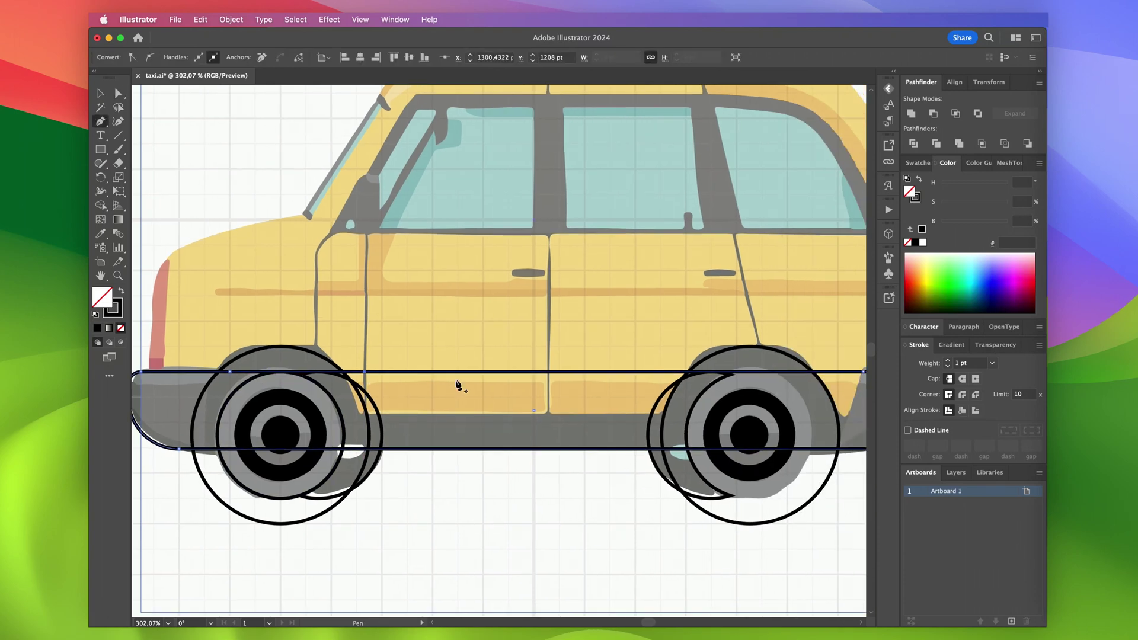
left_click_drag(785, 373, 779, 434)
scroll(785, 422, "up", 10)
scroll(779, 434, "down", 6)
scroll(779, 434, "left", 15)
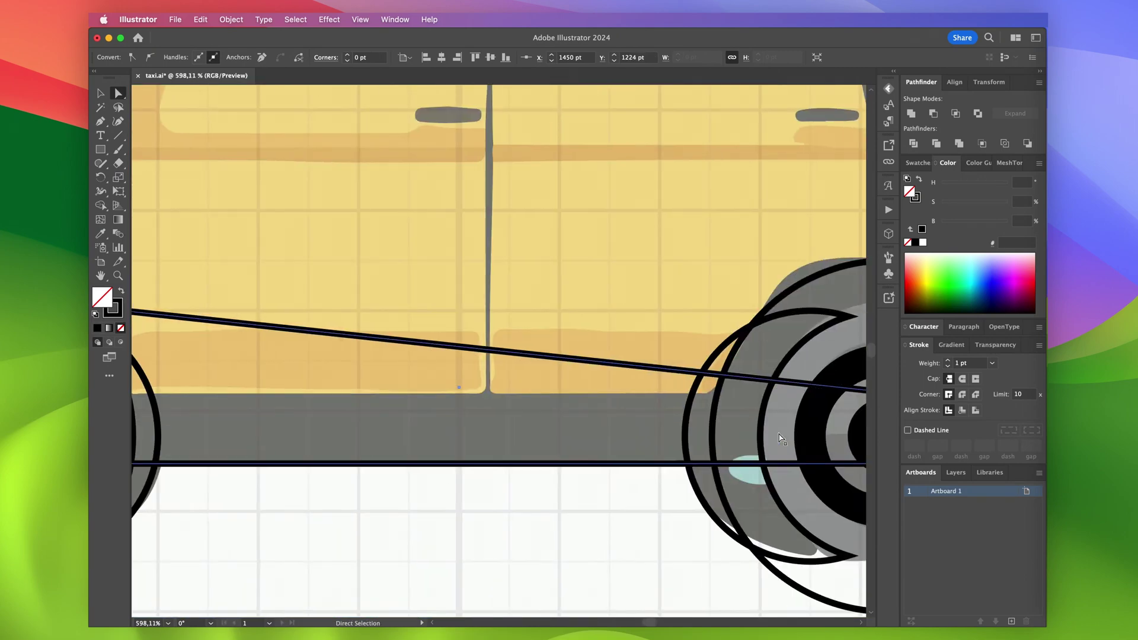
left_click_drag(387, 291, 387, 391)
scroll(389, 391, "down", 5)
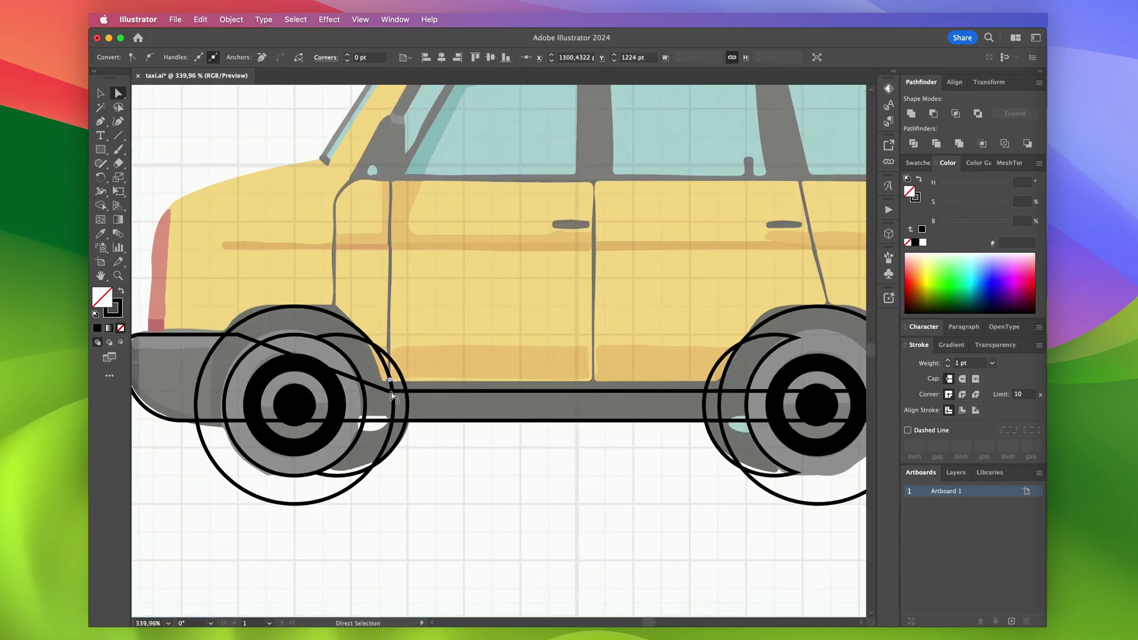
scroll(391, 396, "down", 3)
scroll(356, 444, "left", 2)
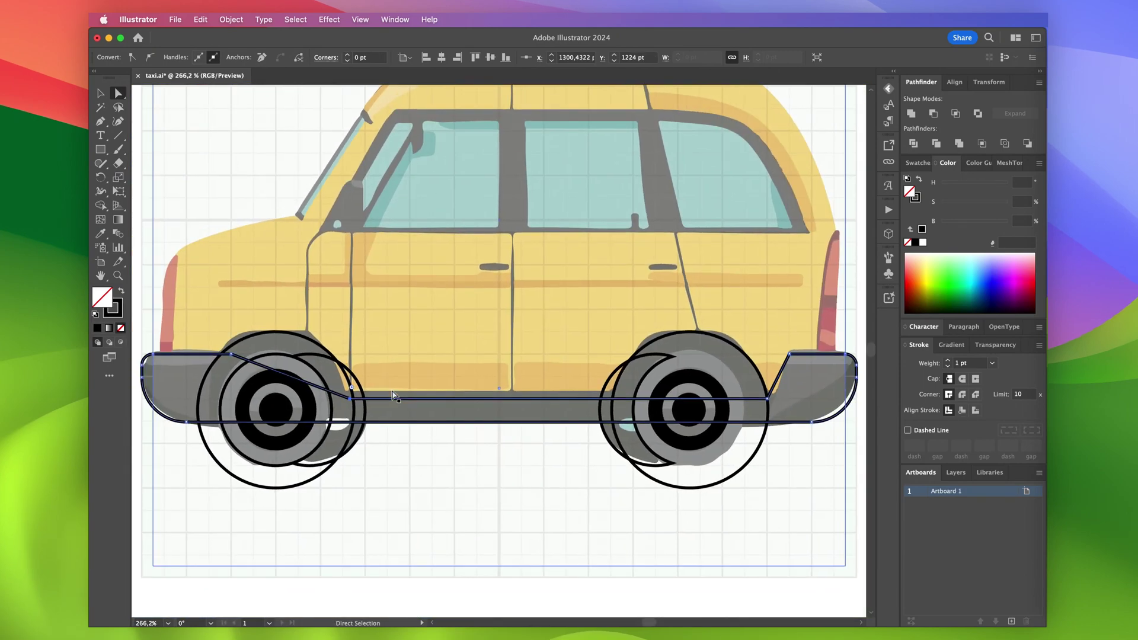
Cut both wheel-arch circles to upper halves by deleting their lowest anchor points, and close them with Unite
left_click(306, 488)
left_click(276, 488)
key("Delete")
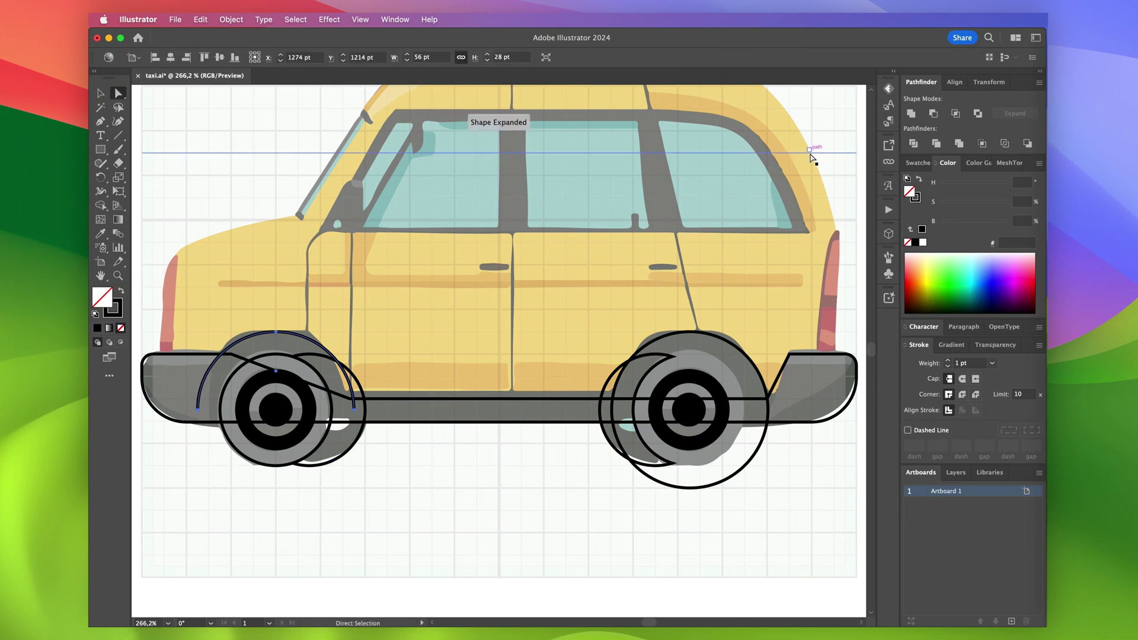
left_click(691, 488)
key("Delete")
left_click(911, 114)
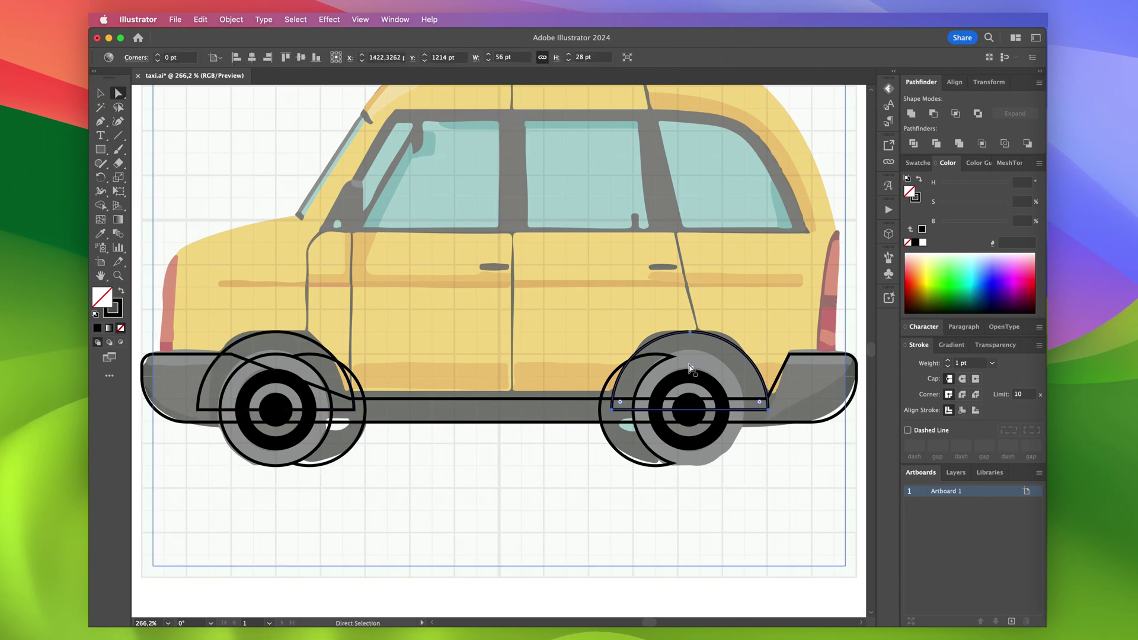
Draw a 48 pt square over the hood and a larger rectangle over the cabin and trunk, extended down to the sill
scroll(499, 483, "down", 3)
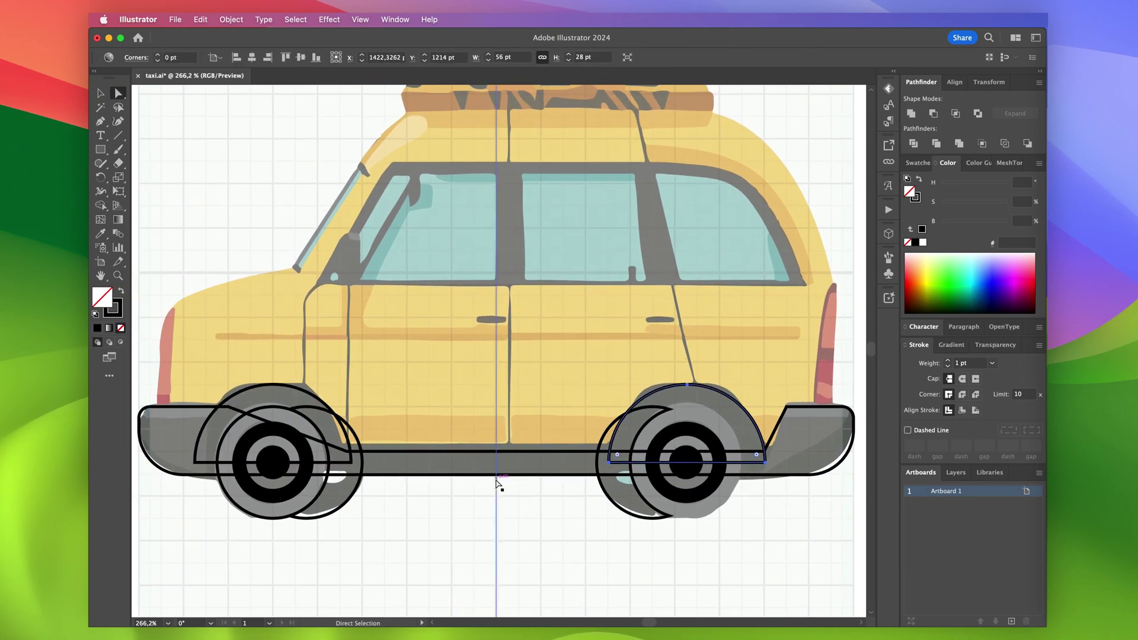
key("l")
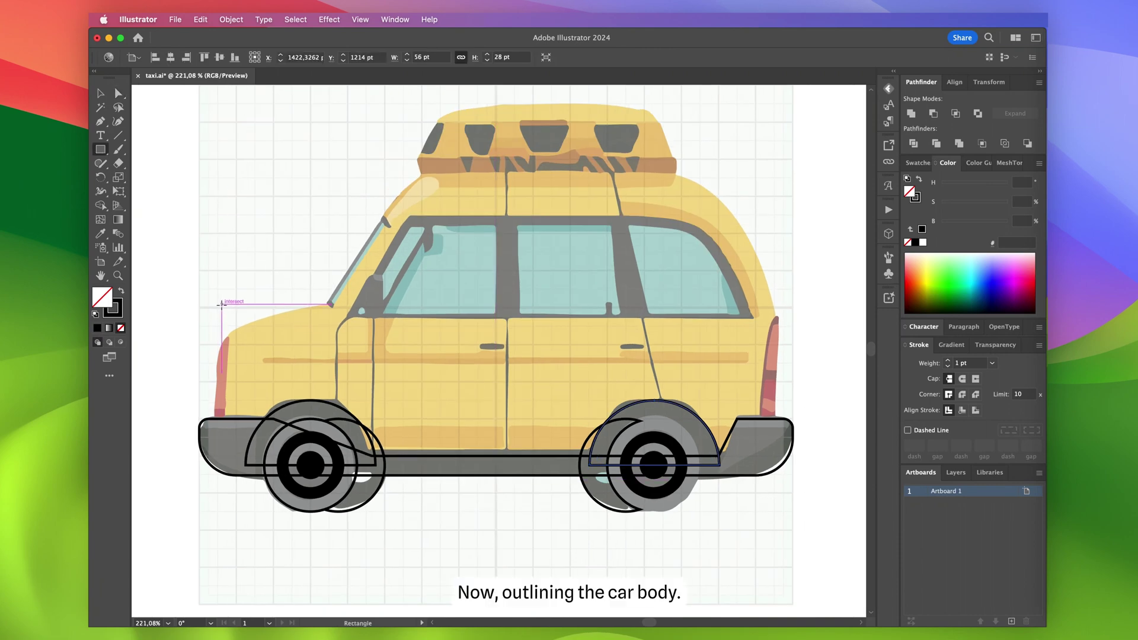
left_click_drag(324, 379, 330, 419)
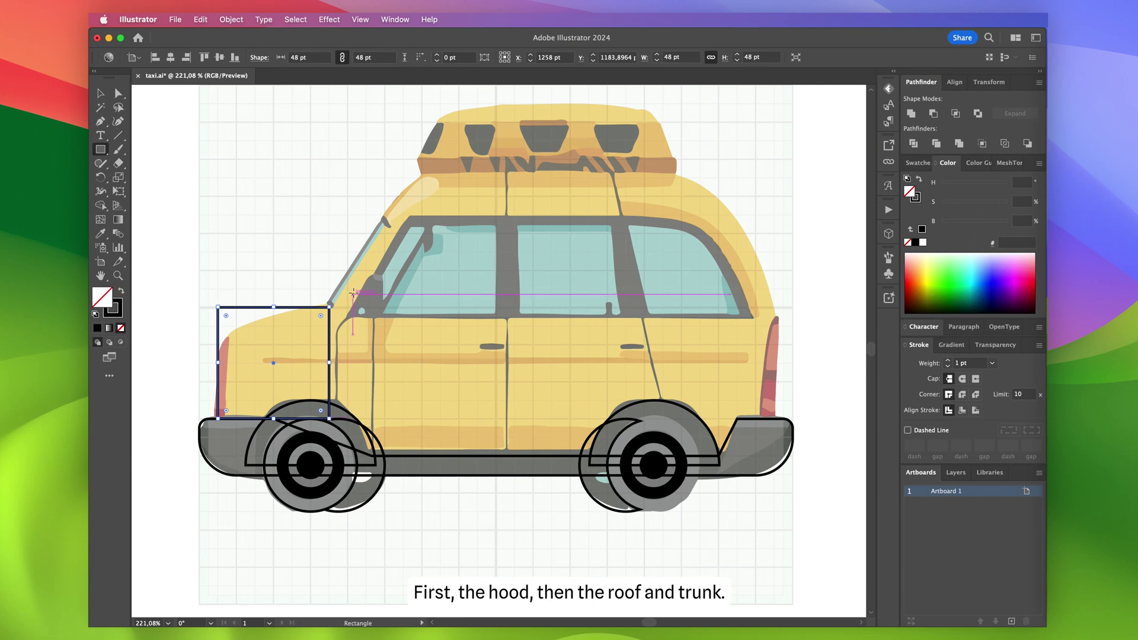
left_click_drag(329, 177, 777, 420)
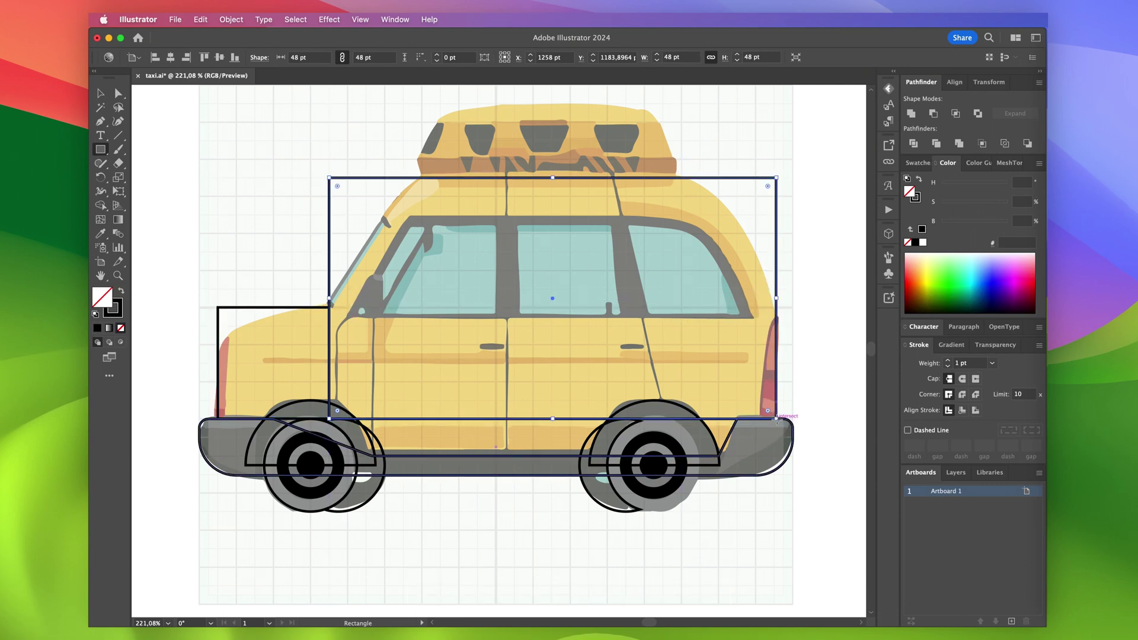
left_click_drag(553, 419, 552, 456)
Add an anchor point at the windshield base and shift the cabin's front upper corner to X 1322 pt to slope the windshield
key("plus")
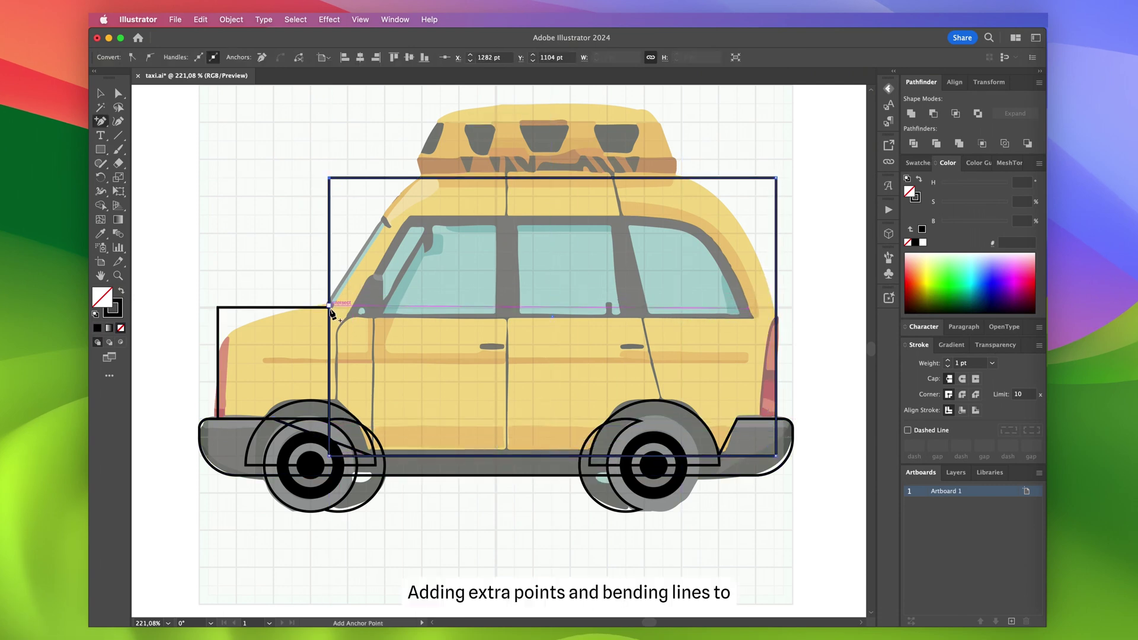
key("a")
left_click_drag(329, 178, 418, 178)
scroll(422, 179, "up", 5)
scroll(417, 178, "down", 4)
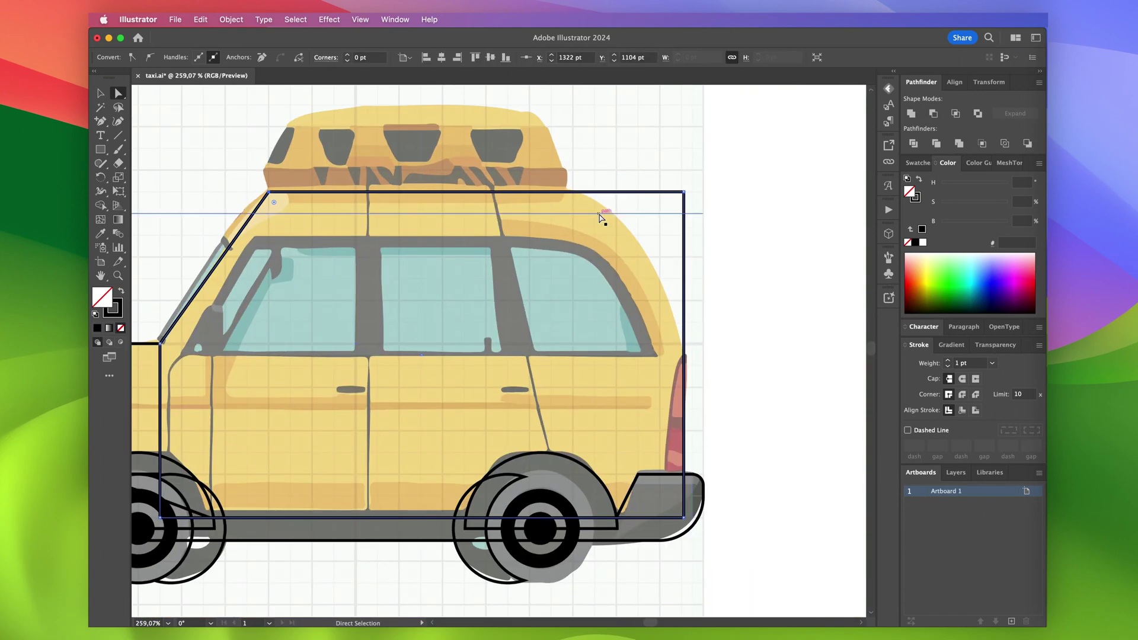
Add an anchor point on the cabin's rear edge above the taillight and shift the rear upper corner inward to about X 1434 pt
key("plus")
scroll(686, 360, "up", 5)
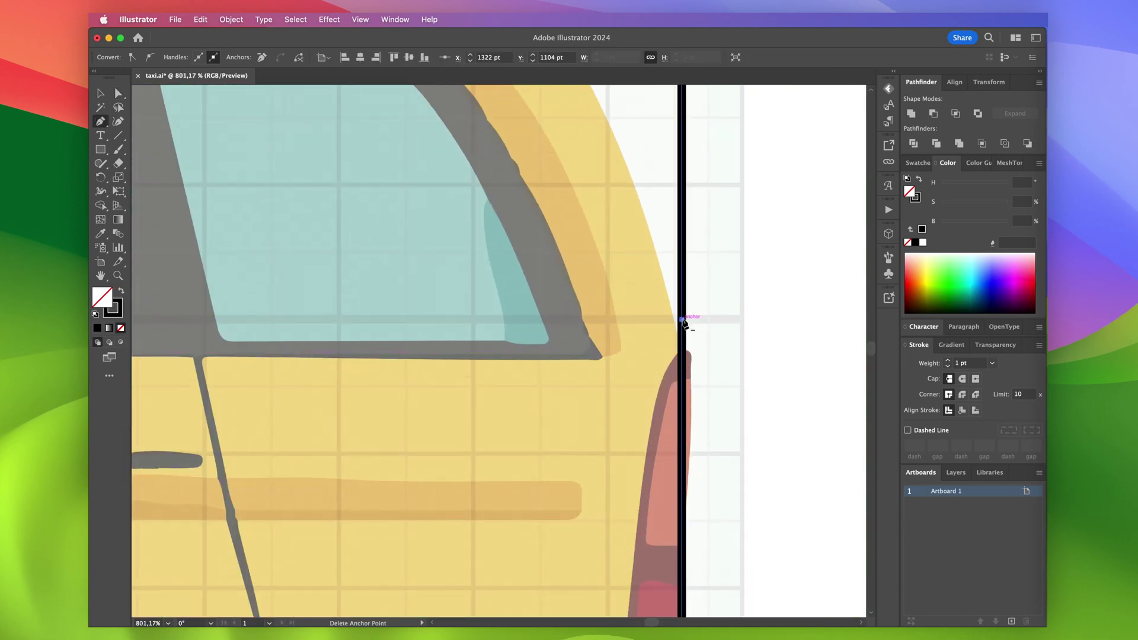
scroll(683, 321, "down", 5)
key("a")
left_click_drag(683, 162, 571, 160)
scroll(655, 269, "left", 5)
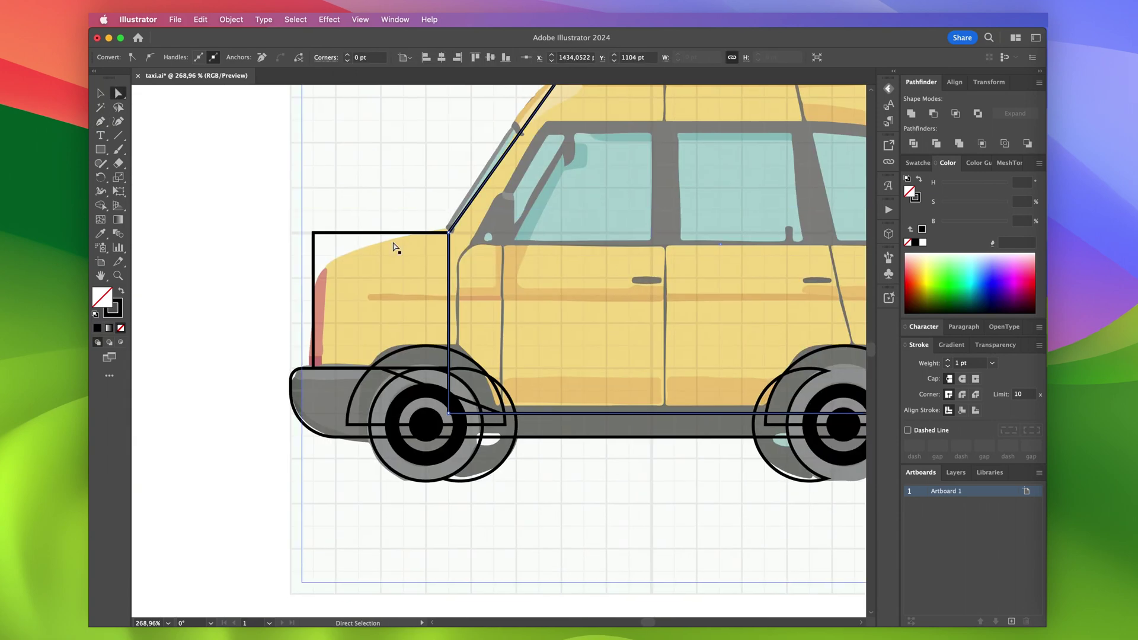
Round the hood square's front upper corner into a long sweeping curve that follows the traced hood
left_click_drag(313, 232, 200, 291)
scroll(310, 298, "up", 10)
scroll(311, 308, "down", 8)
scroll(318, 290, "right", 5)
key("shift+c")
key("a")
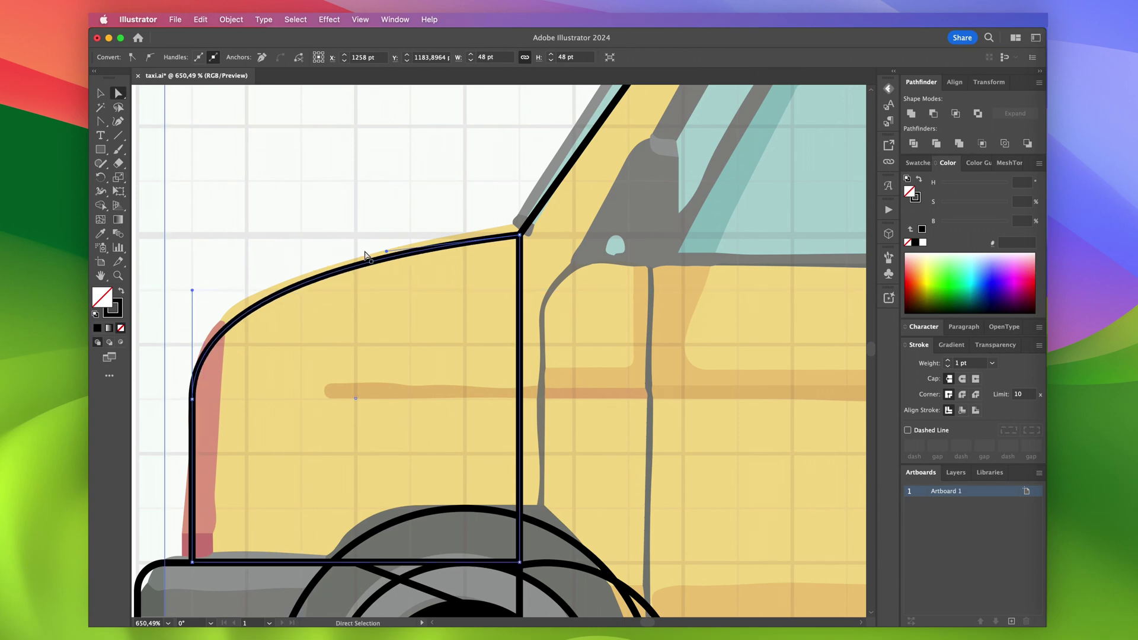
Bend the cabin's straight windshield edge into a gentle outward curve matching the traced windshield
scroll(199, 292, "down", 4)
scroll(432, 239, "up", 4)
key("shift+c")
left_click_drag(420, 258, 409, 250)
key("a")
scroll(474, 166, "right", 3)
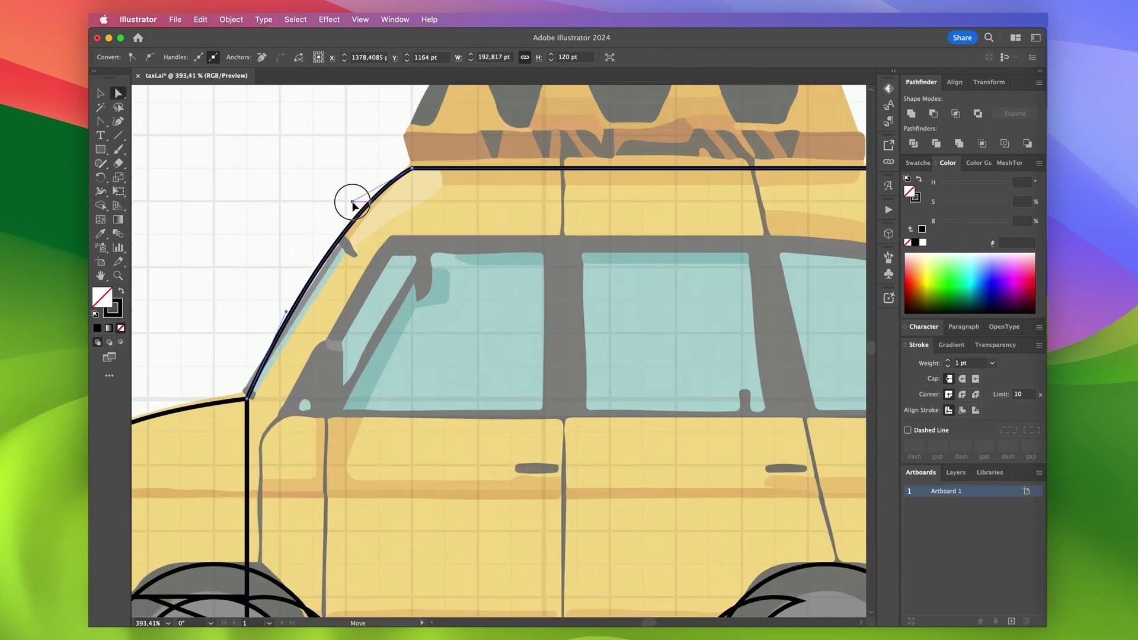
Bow the cabin's roof edge slightly upward at its middle
scroll(286, 312, "right", 10)
key("shift+c")
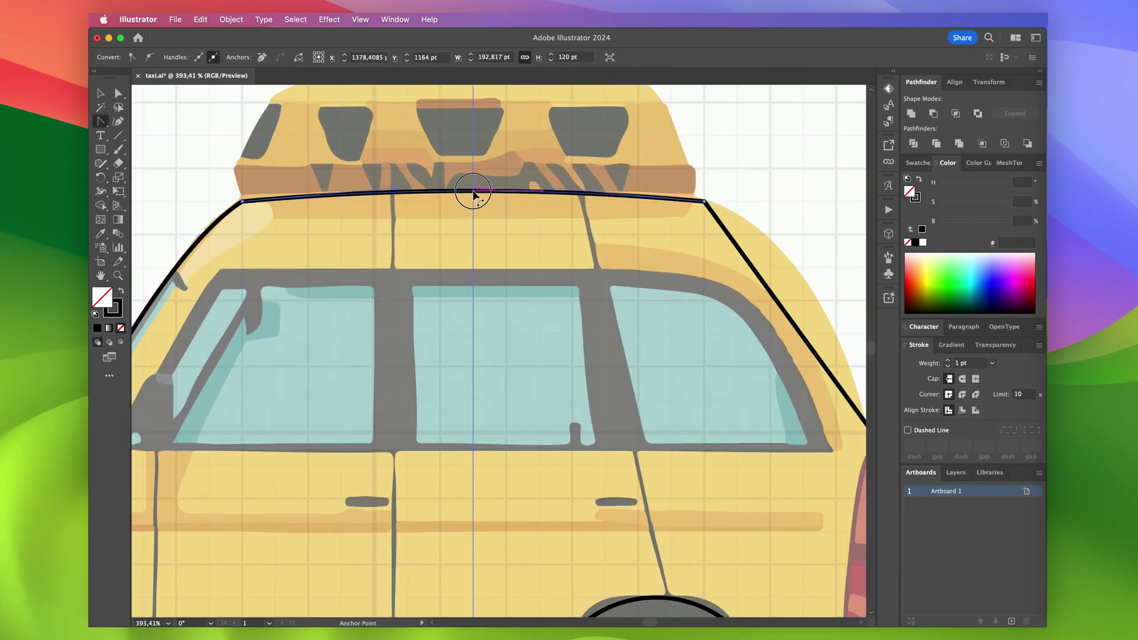
scroll(534, 225, "right", 3)
Curve the cabin's sloped rear edge outward from the roof to the anchor above the taillight, adjusting its handles
left_click_drag(620, 259, 642, 226)
key("a")
left_click_drag(695, 285, 721, 333)
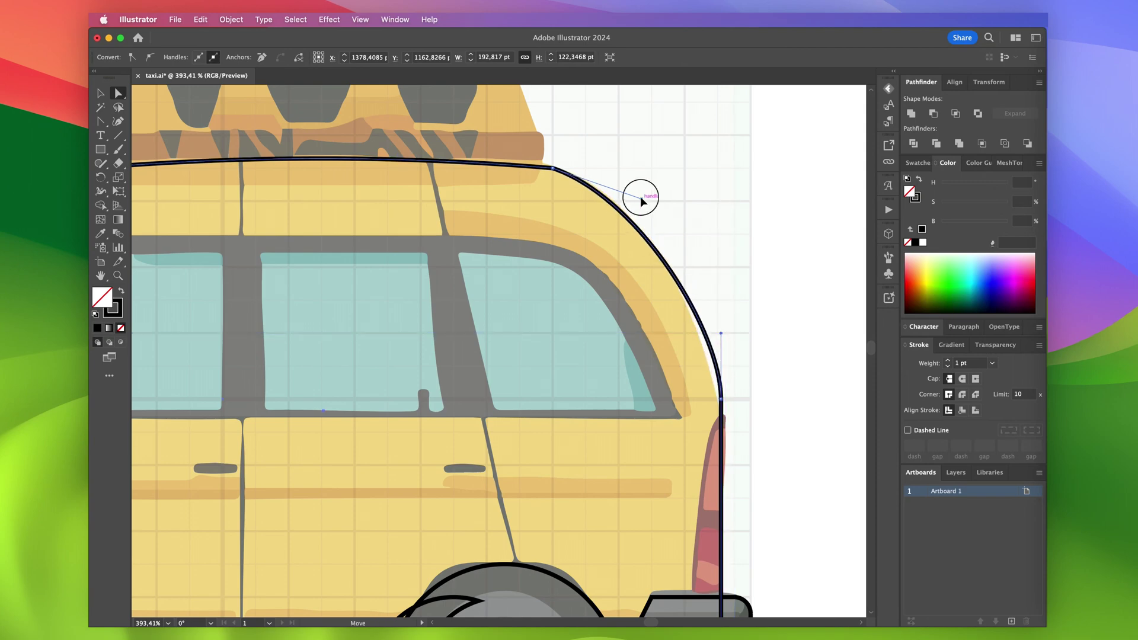
scroll(704, 589, "down", 3)
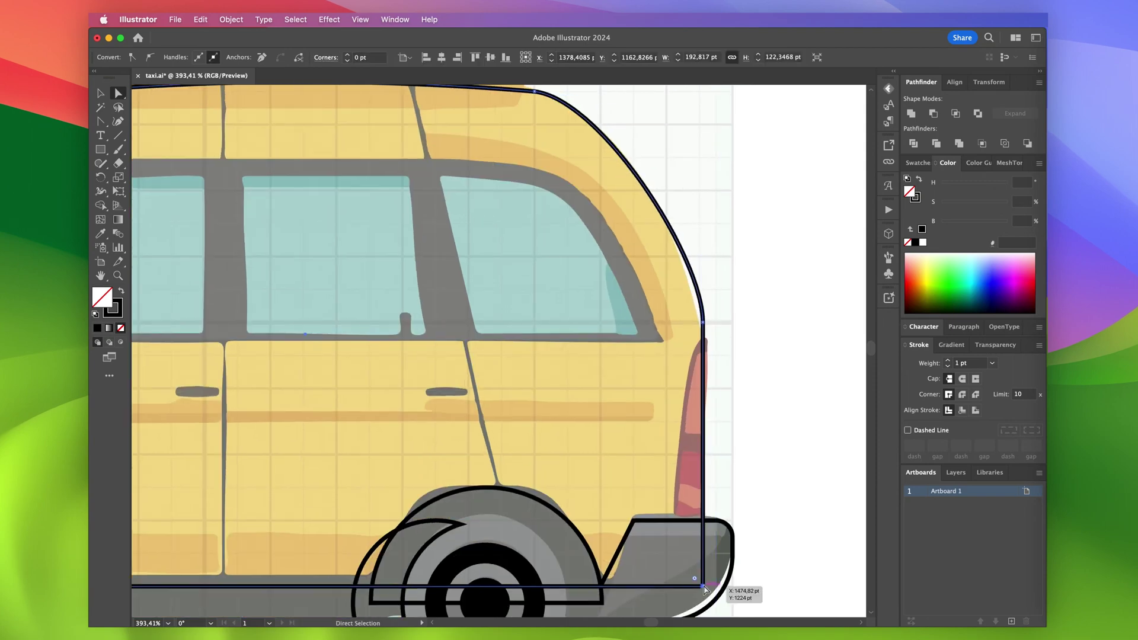
Shift the cabin's lower rear corner slightly inward and bend the rear edge above it into a soft curve
key("shift+c")
left_click_drag(697, 444, 705, 440)
left_click_drag(703, 323, 704, 389)
key("a")
scroll(706, 392, "down", 2)
scroll(711, 331, "up", 3)
scroll(721, 280, "down", 4)
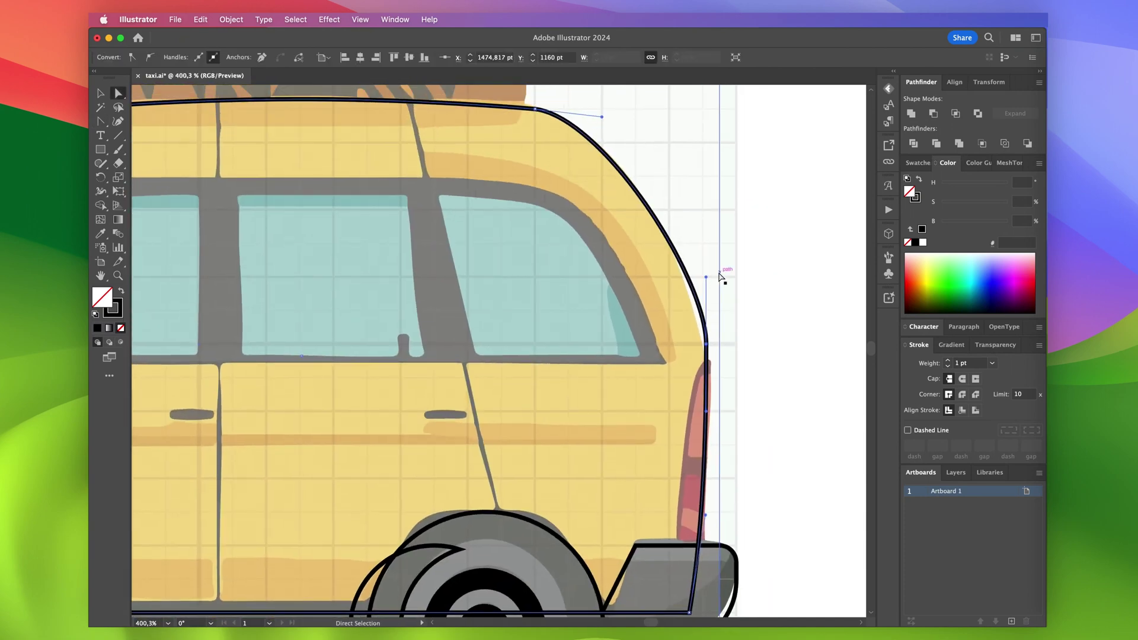
Draw a closed four-sided shape over the front light with the Pen tool and shift its hood-side edge inward
scroll(724, 275, "down", 3)
scroll(724, 273, "up", 3)
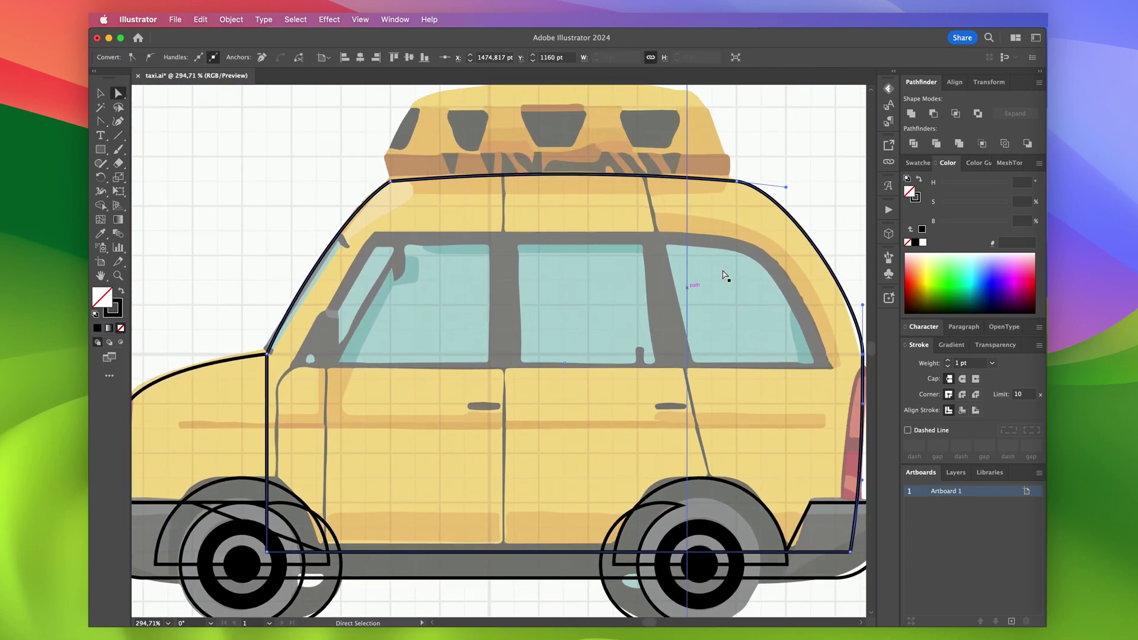
scroll(724, 274, "down", 3)
scroll(399, 348, "up", 6)
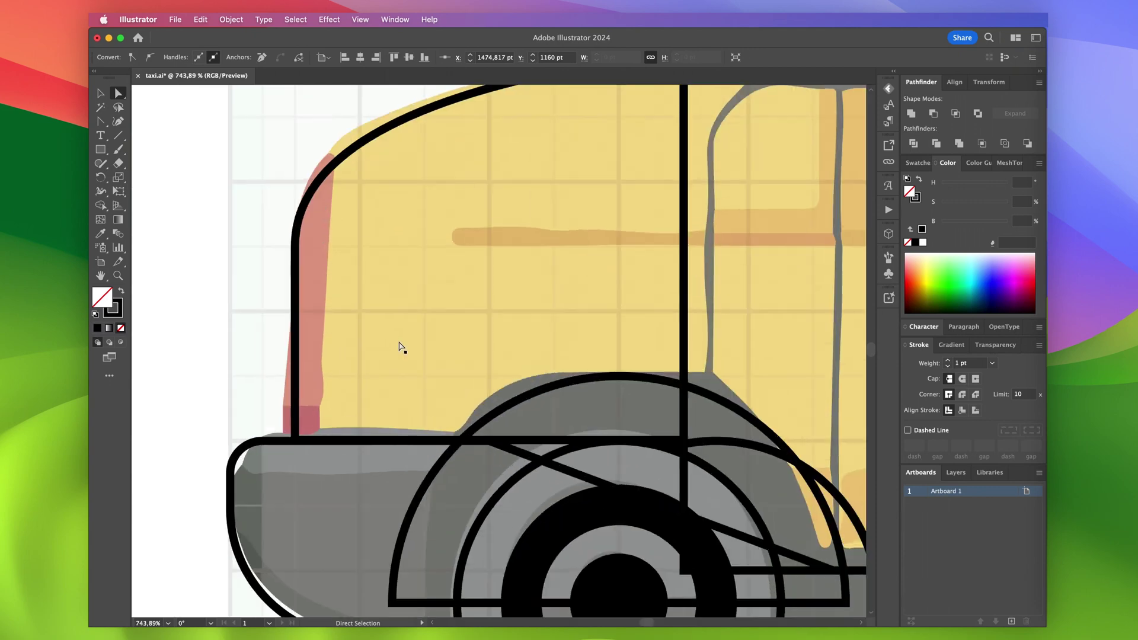
key("p")
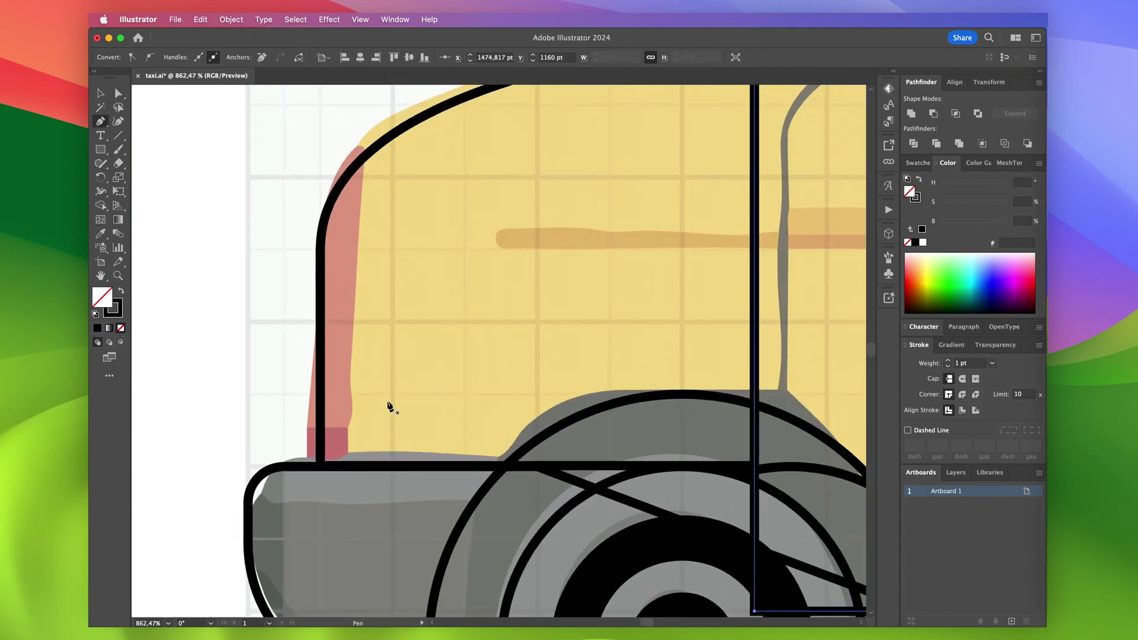
left_click(394, 466)
scroll(396, 466, "down", 2)
left_click(393, 231)
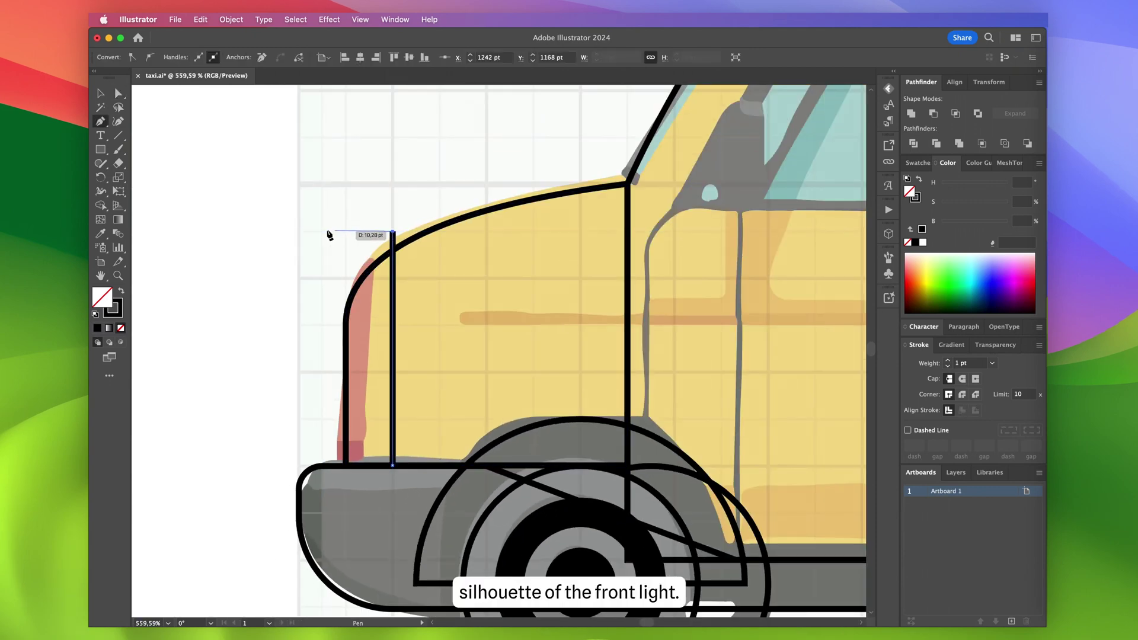
left_click(323, 465)
left_click(393, 465)
key("a")
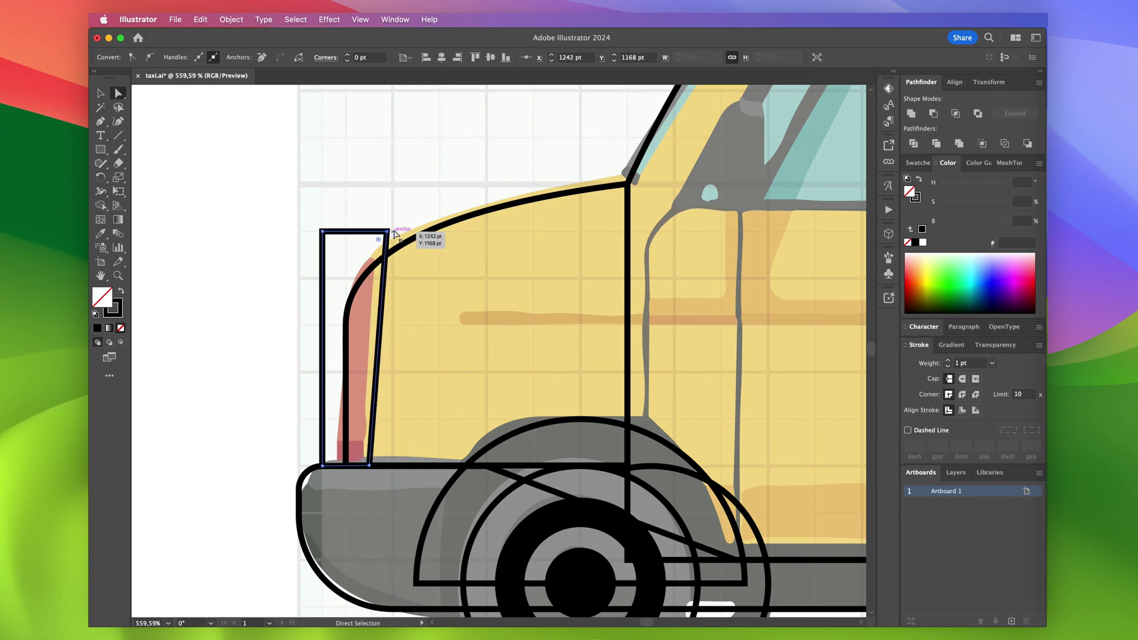
Intersect the front-light shape with the hood outline, keeping the hood itself in place
left_click(391, 255, "super")
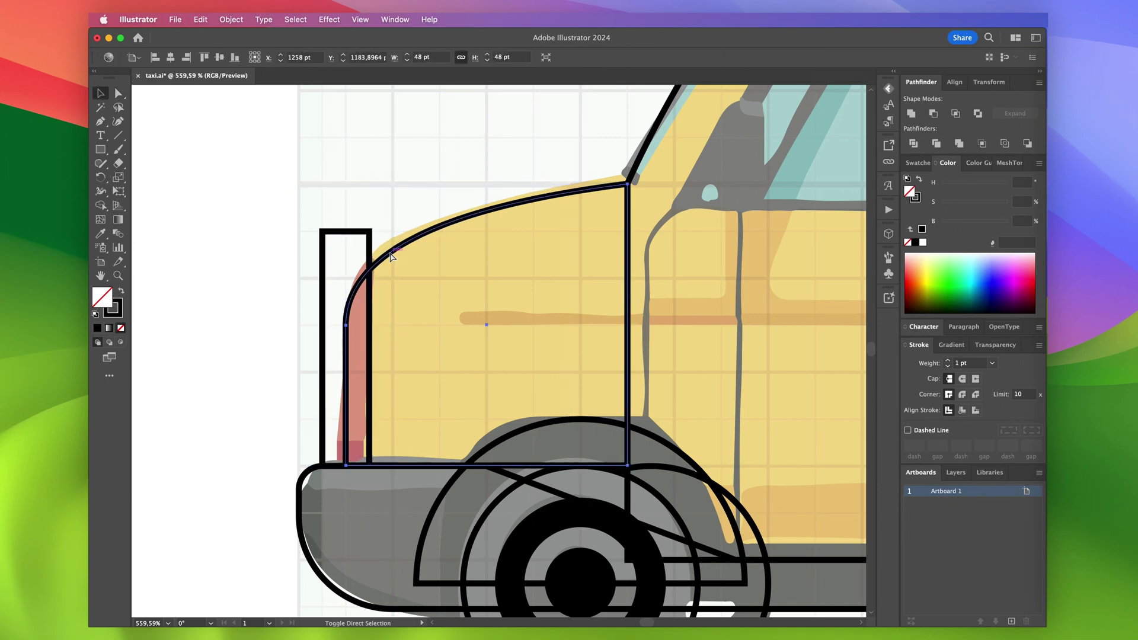
left_click(351, 231, "shift")
left_click(955, 113)
left_click(232, 265)
Draw a 4 pt wide rectangle at the base of the front light and lower its top edge to about 3.9 pt high
scroll(232, 266, "right", 3)
scroll(233, 266, "down", 2)
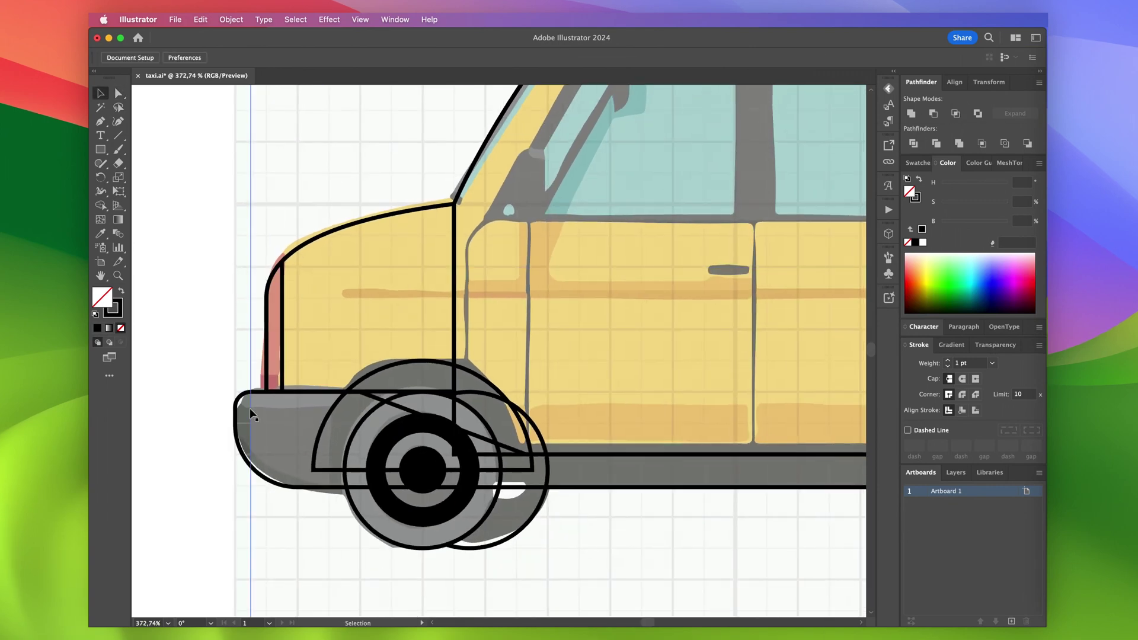
scroll(251, 407, "up", 5)
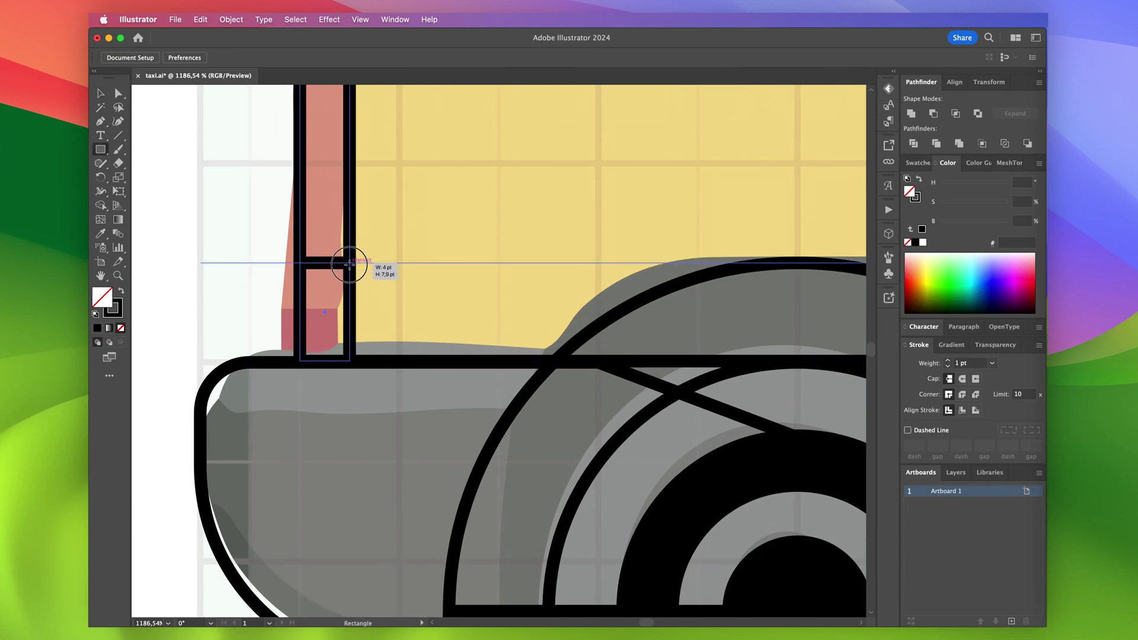
key("a")
left_click_drag(351, 264, 363, 273)
key("Down")
key("Down")
key("Down")
key("Down")
scroll(320, 263, "down", 5)
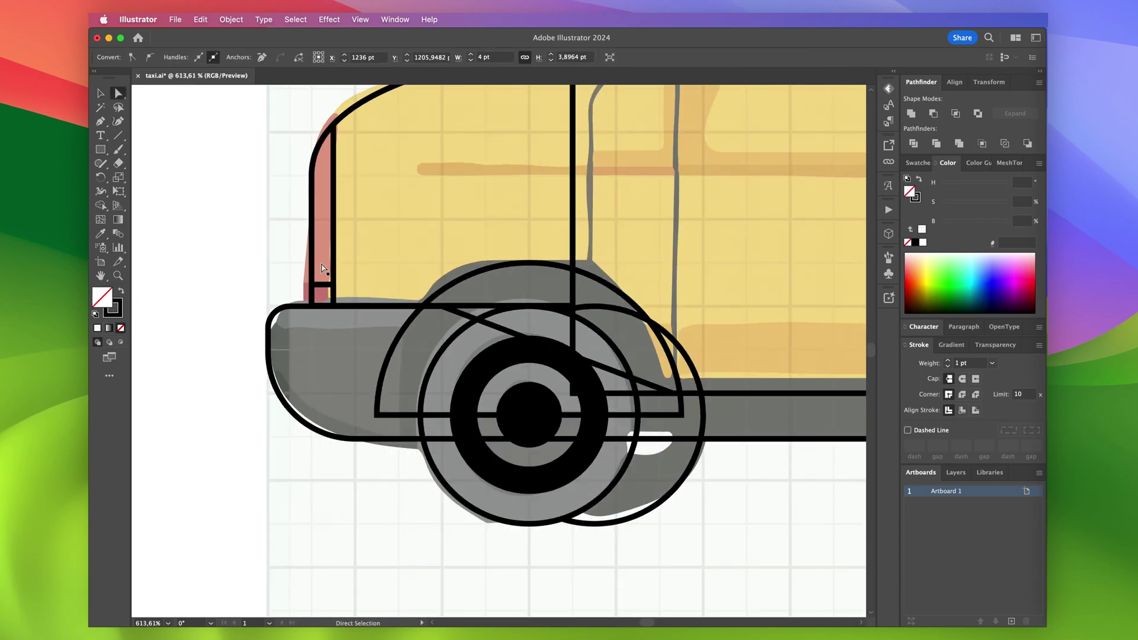
left_click(255, 277)
Draw a slim triangular rear-light outline with the Pen tool from the bumper's top up to the body's rear anchor at Y 1160 pt
scroll(255, 277, "right", 6)
scroll(255, 277, "up", 4)
scroll(600, 445, "up", 5)
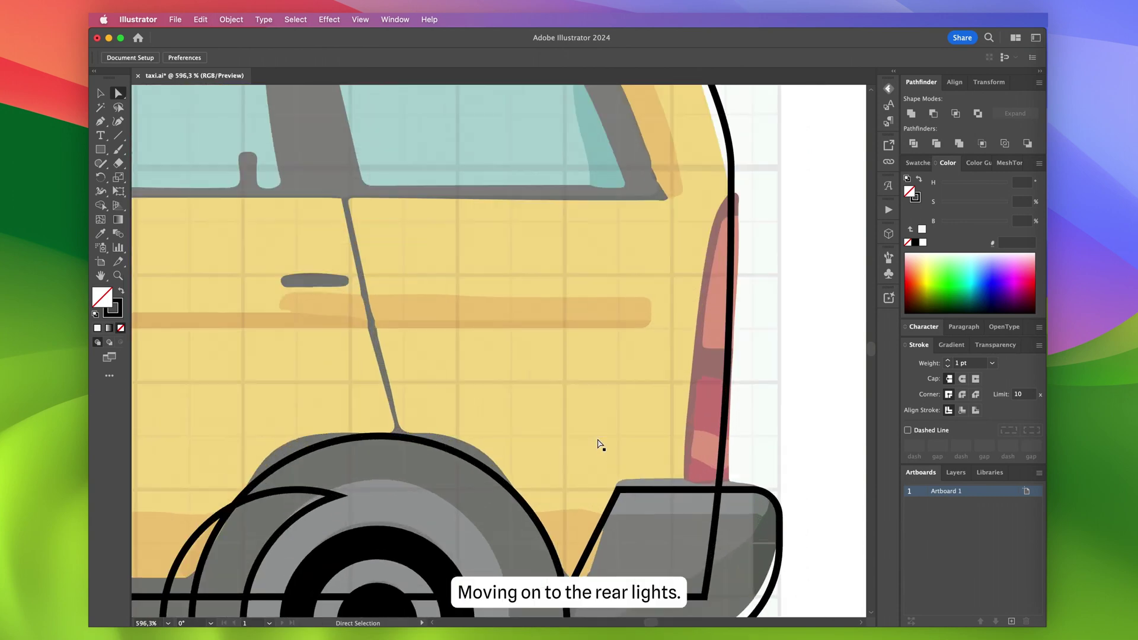
scroll(599, 444, "right", 2)
left_click(585, 498)
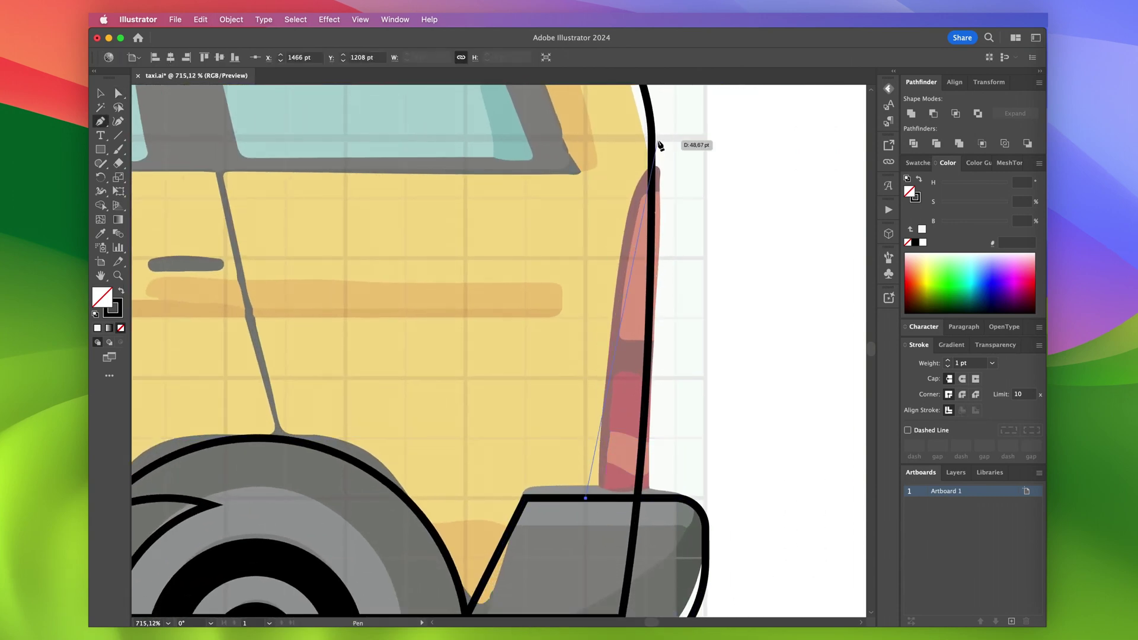
left_click(651, 139)
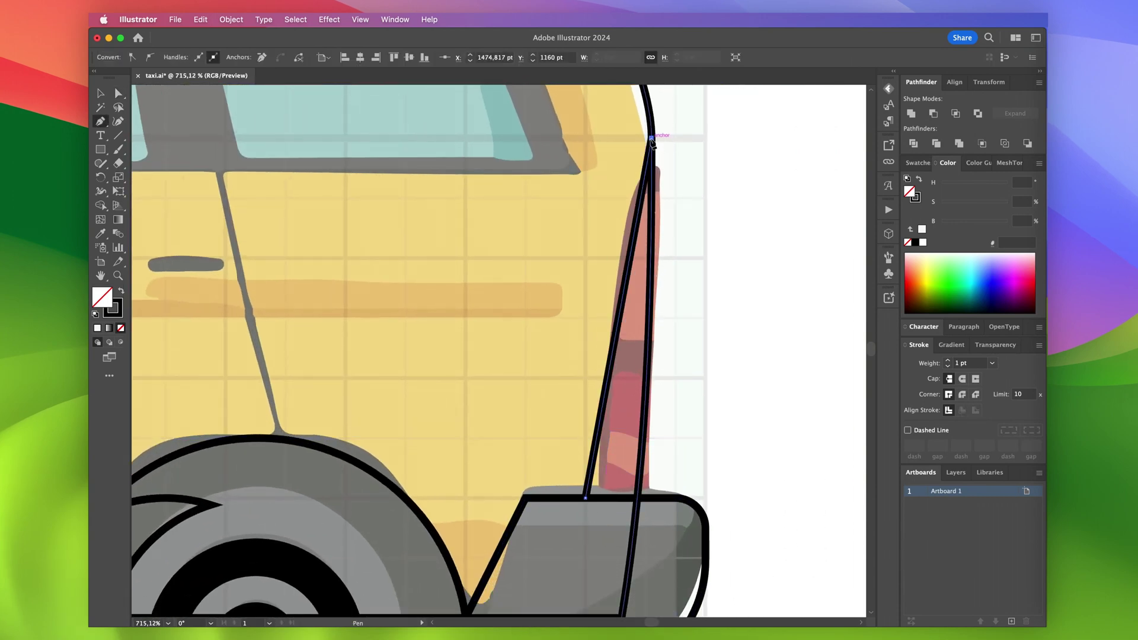
key("super+z")
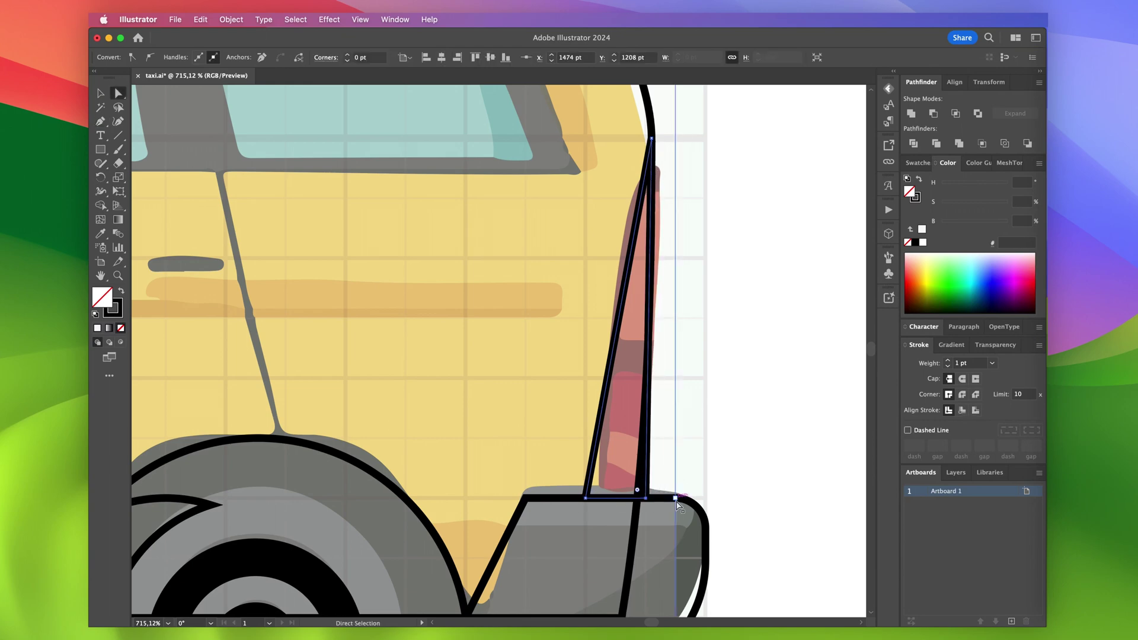
Curve the rear light's outer edge outward and move its inner base corner to X 1470 pt
key("shift+c")
left_click_drag(653, 139, 660, 193)
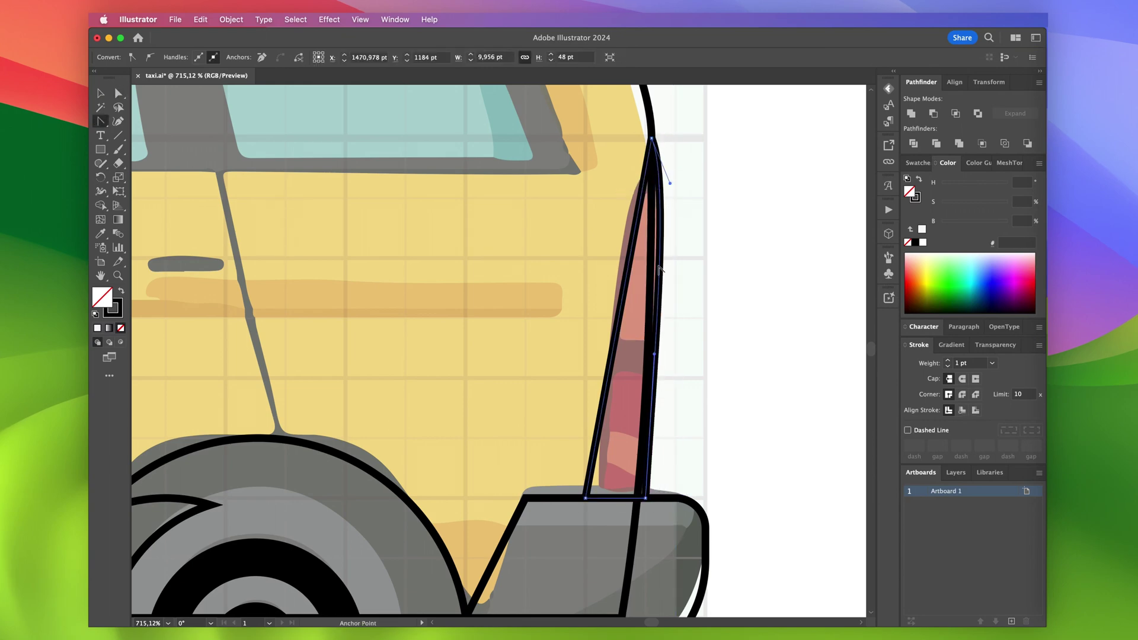
key("a")
left_click(587, 498)
key("Right")
key("Right")
key("Right")
key("Right")
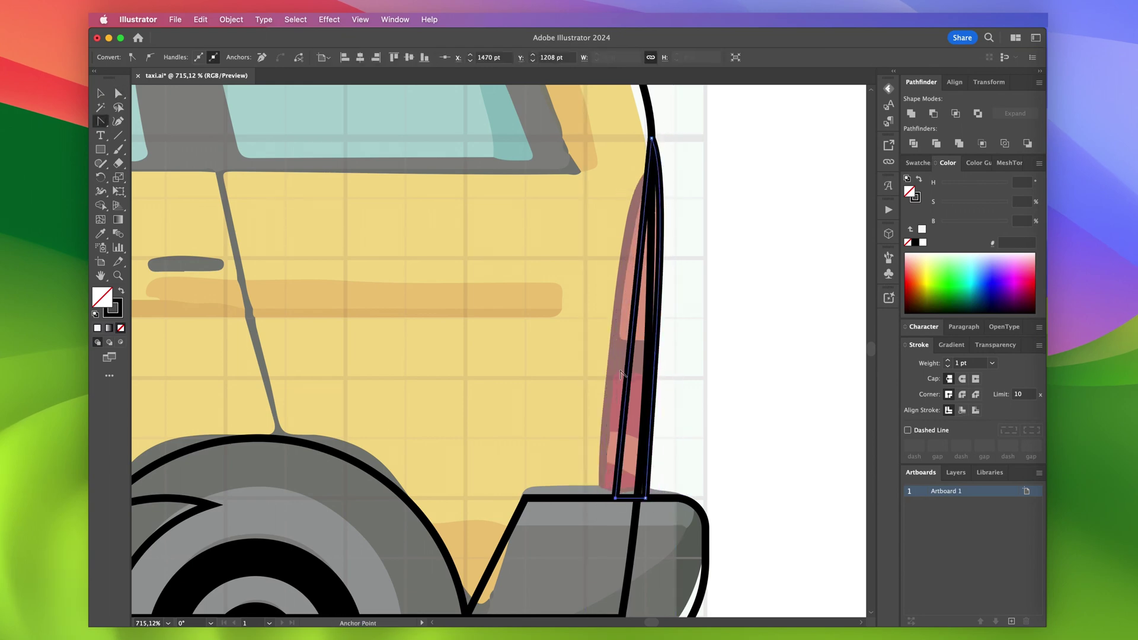
Curve the rear light's inner edge outward and move its inner base corner to X 1468 pt
left_click_drag(635, 315, 628, 310)
key("a")
left_click(616, 498)
key("Left")
key("Left")
mouse_move(632, 250)
left_mouse_down()
mouse_move(619, 230)
mouse_move(635, 140)
mouse_move(608, 140)
mouse_move(619, 141)
left_mouse_up()
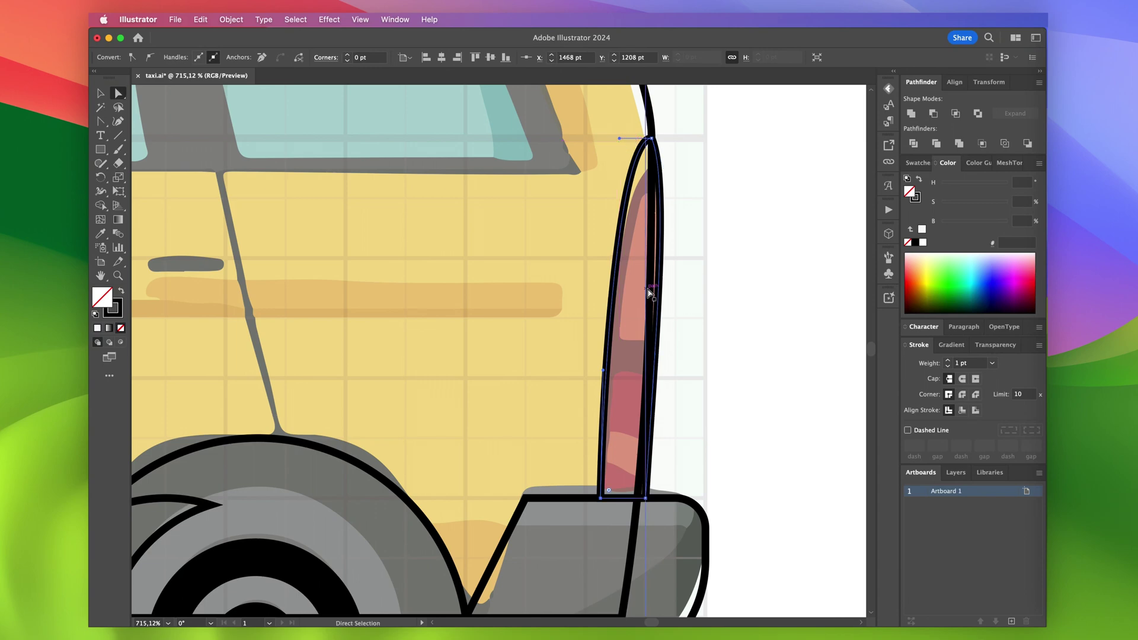
Lower the rear light's upper tip to Y 1164 pt on the body's rear edge
scroll(649, 290, "down", 6)
key("v")
scroll(649, 290, "down", 3)
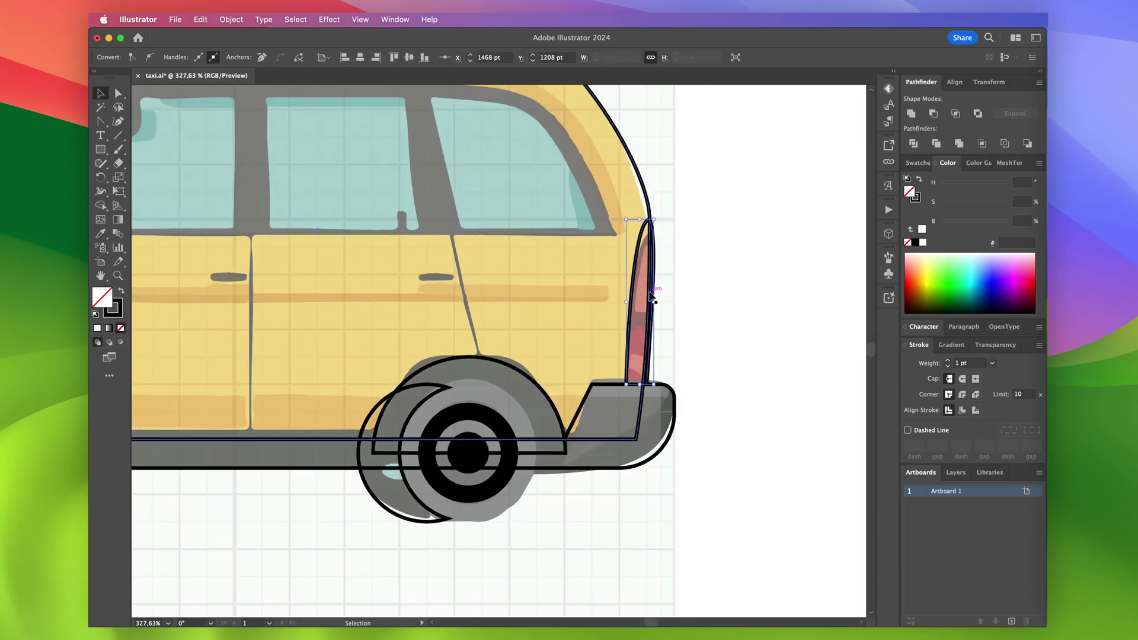
scroll(649, 290, "left", 4)
scroll(750, 240, "up", 3)
key("a")
left_click(744, 248)
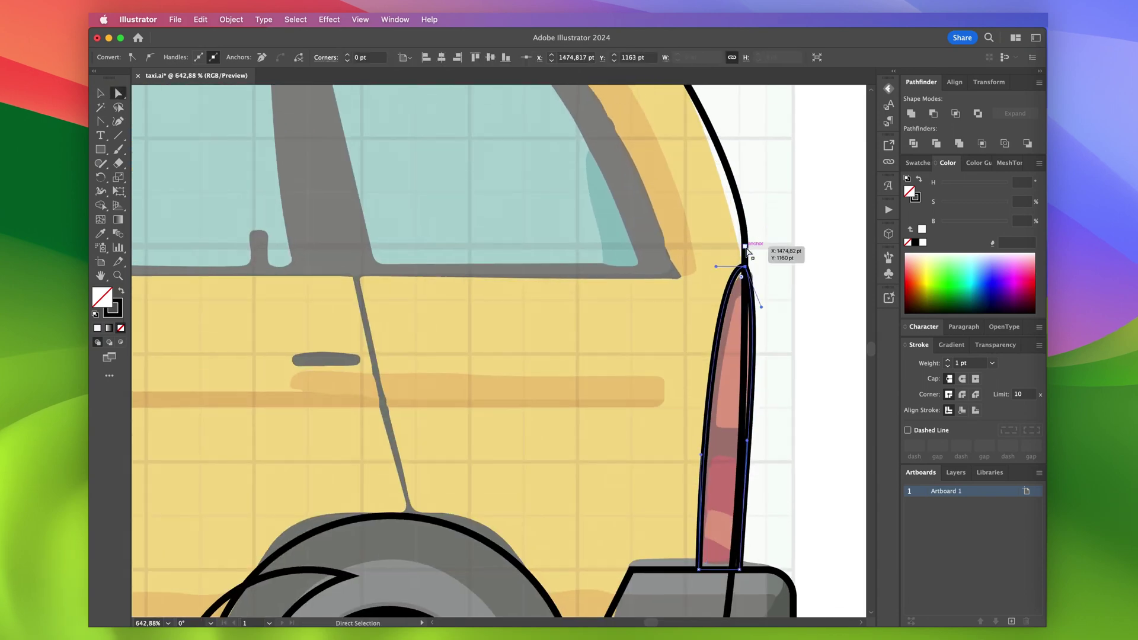
scroll(748, 252, "down", 2)
scroll(751, 238, "up", 3)
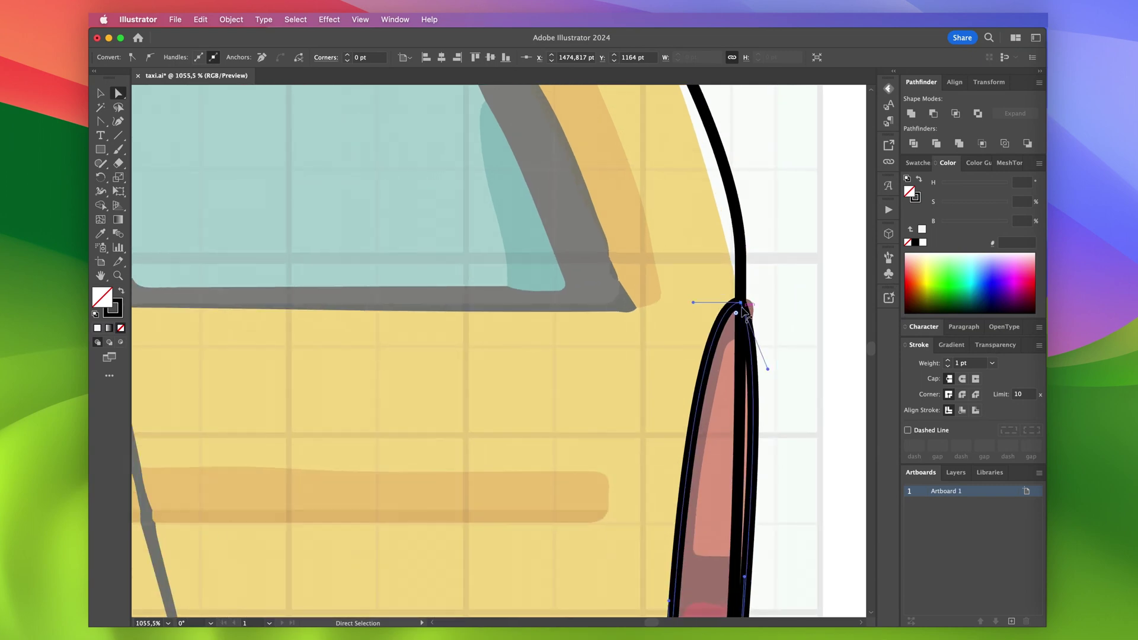
Refine the rear light's outer curve by making the tip's handle horizontal and repositioning the lower handle
scroll(742, 310, "down", 3)
scroll(743, 315, "up", 1)
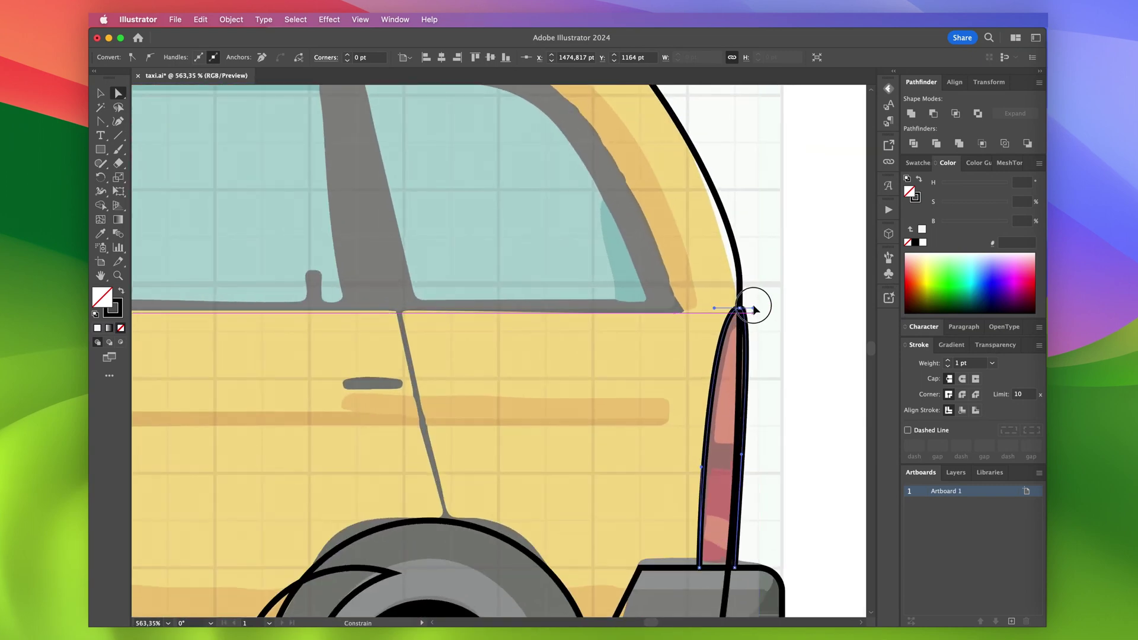
scroll(750, 487, "up", 4)
left_click(743, 449)
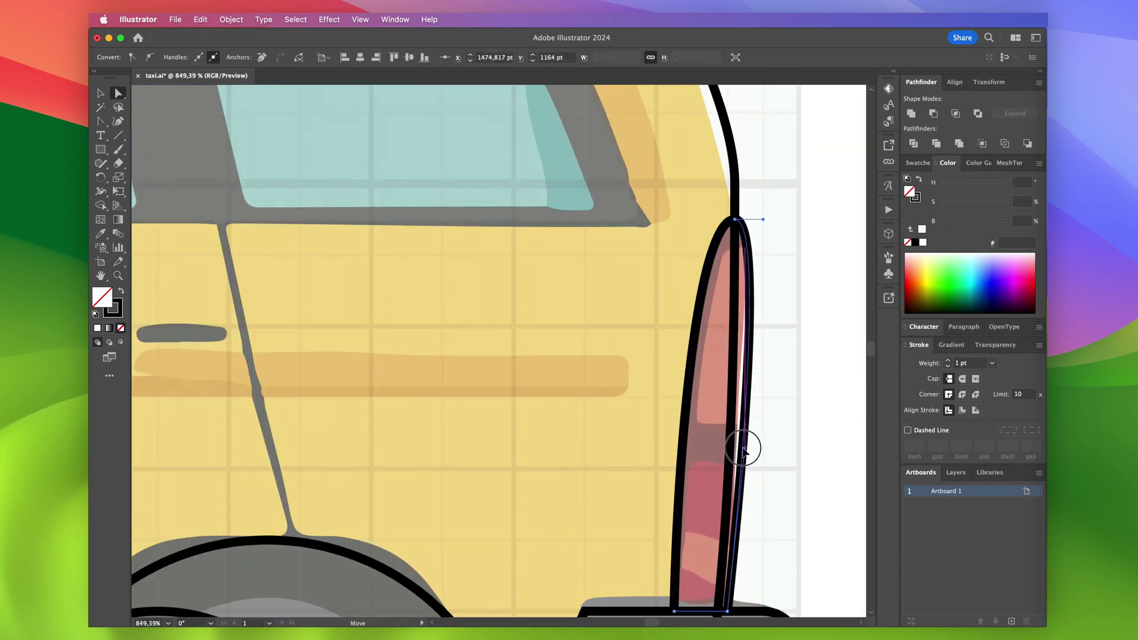
scroll(742, 356, "down", 12)
left_click(813, 264)
Unite the hood and cabin shapes into a single body outline
scroll(812, 265, "up", 4)
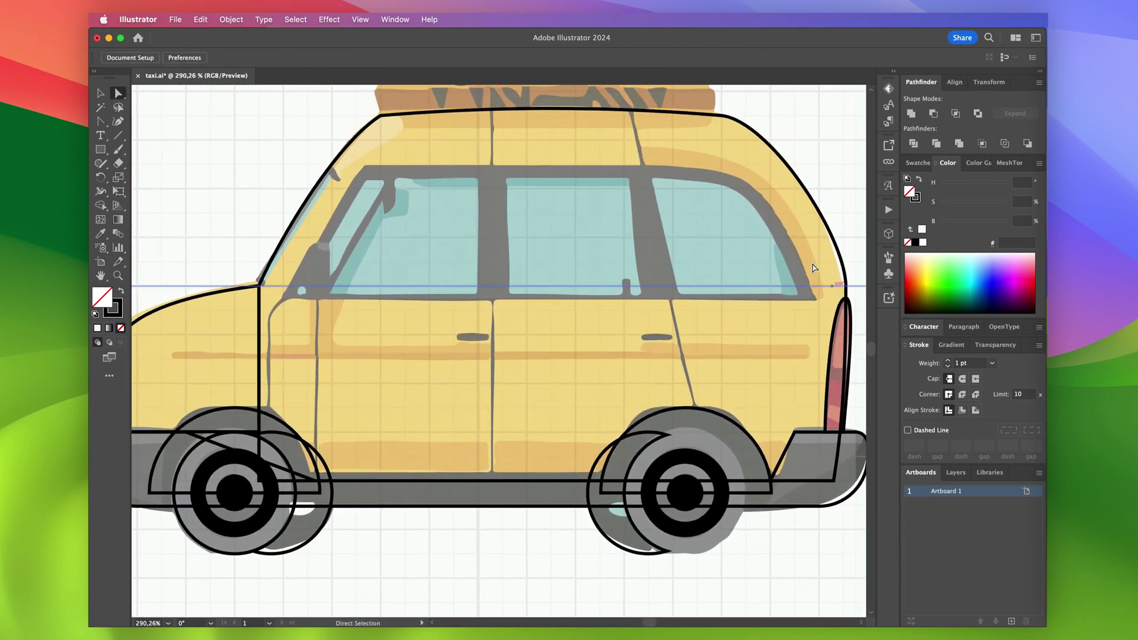
key("v")
left_click(267, 330)
scroll(267, 330, "down", 2)
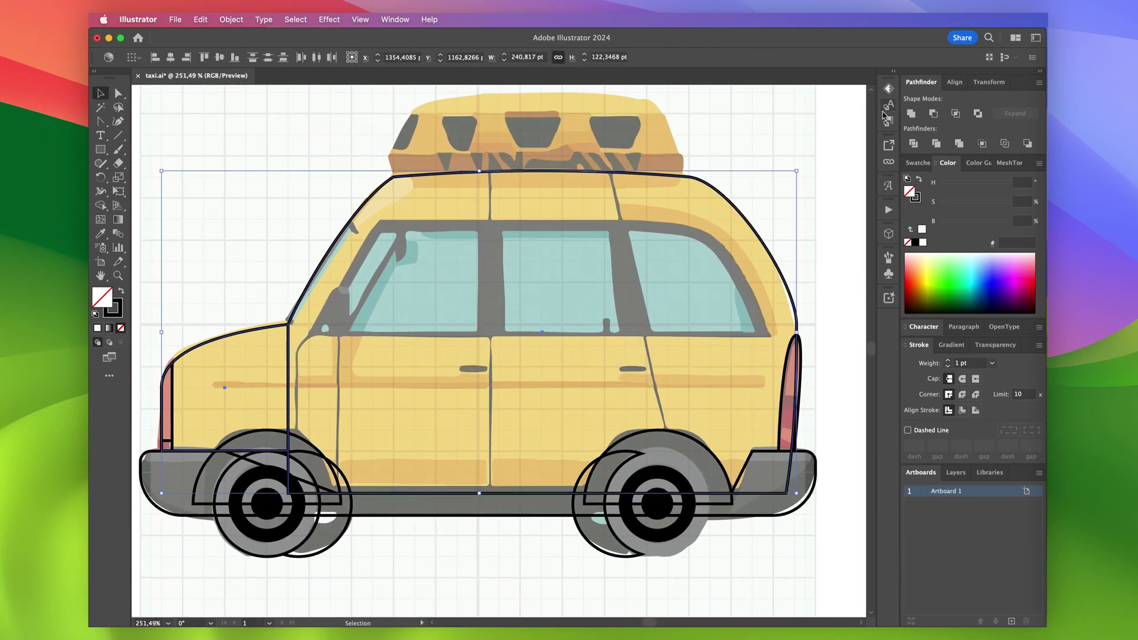
Round the body's corner at the windshield base to 4 pt and the roof's front corner to about 8 pt
key("a")
scroll(290, 327, "up", 5)
left_click(288, 323)
left_click_drag(282, 315, 277, 305)
scroll(278, 307, "down", 4)
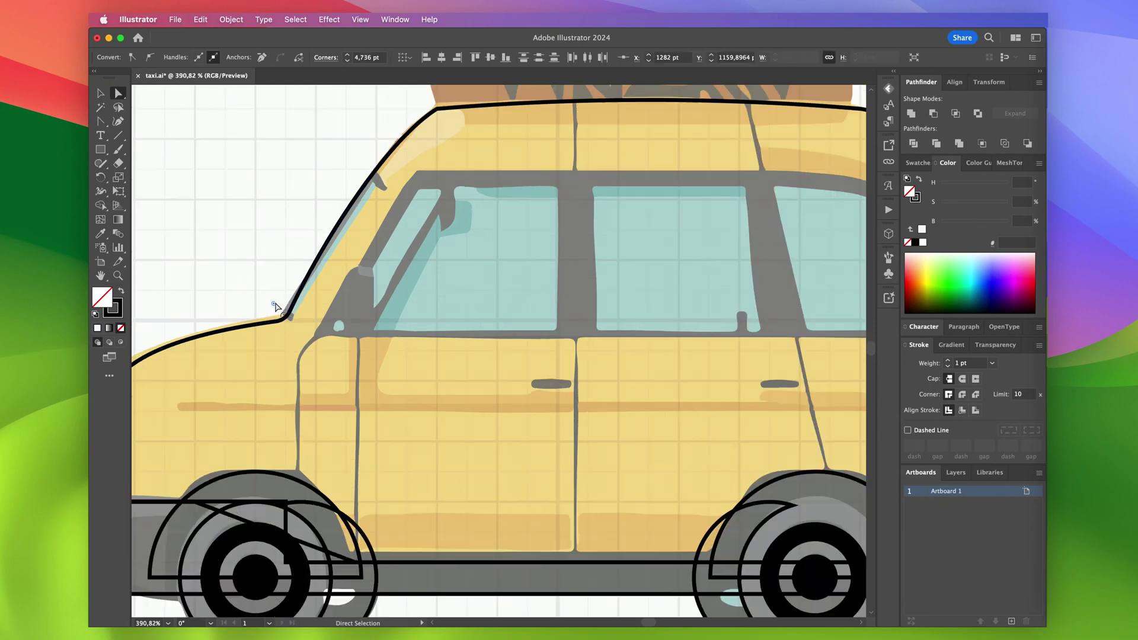
left_click(396, 161)
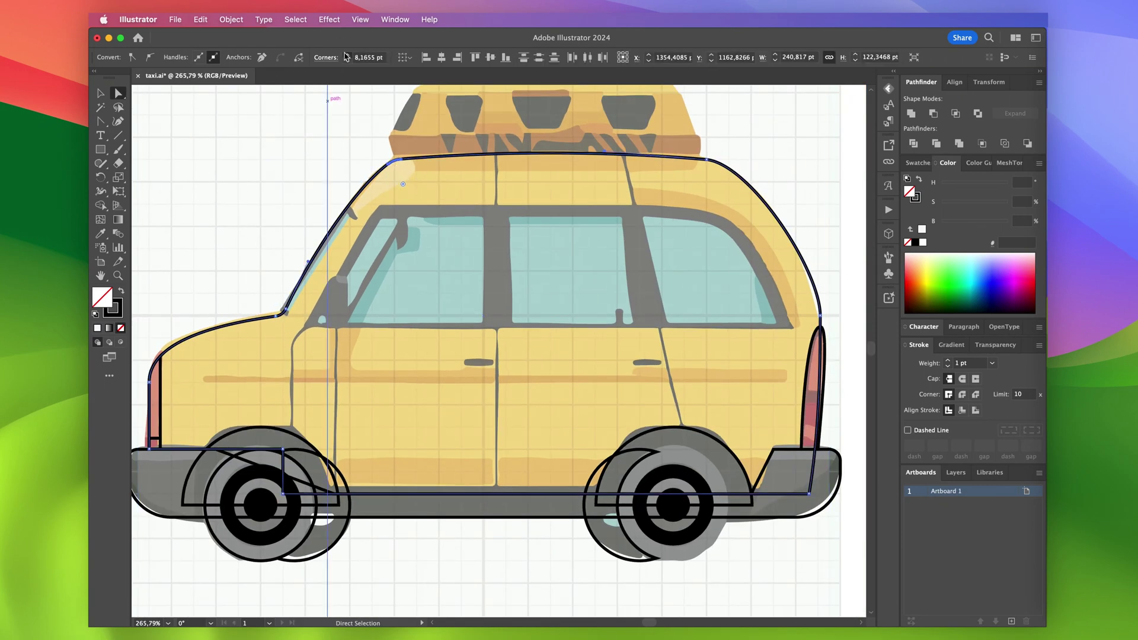
left_click(282, 316)
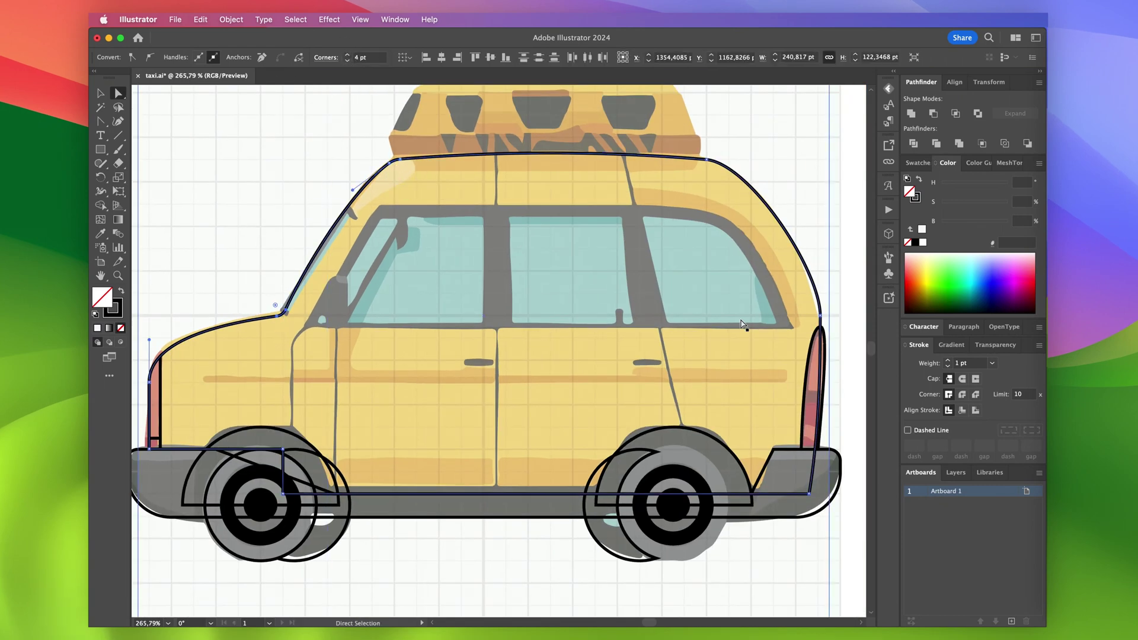
Trace the front door as an open path from the front wheel arch up to Y 1168 pt, across and down to the sill
scroll(455, 358, "left", 1)
left_click(425, 542)
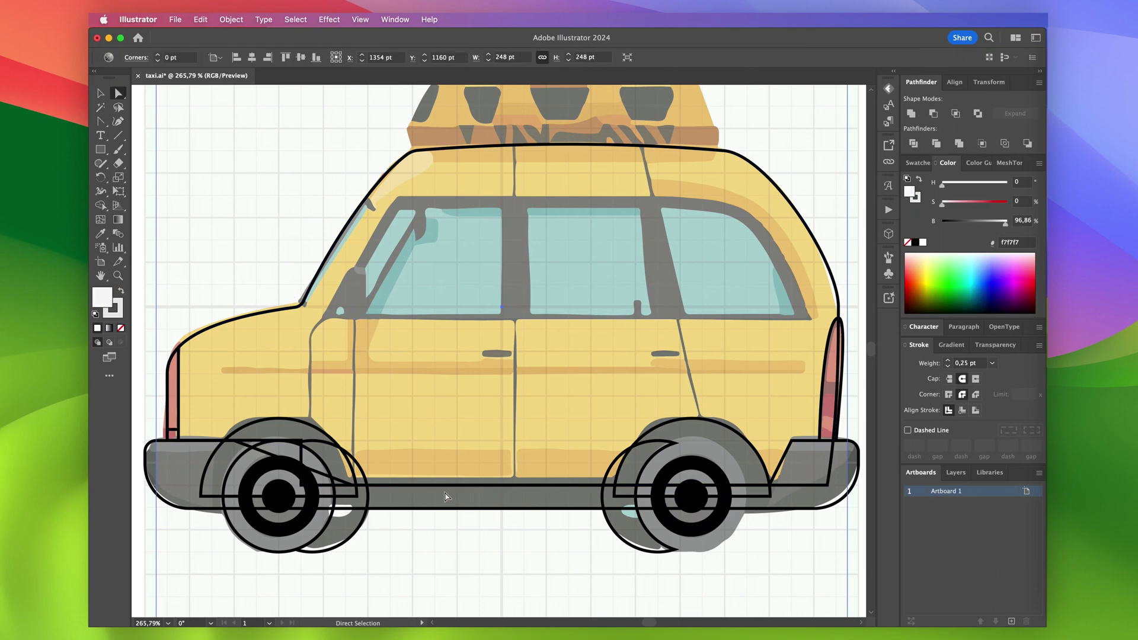
key("p")
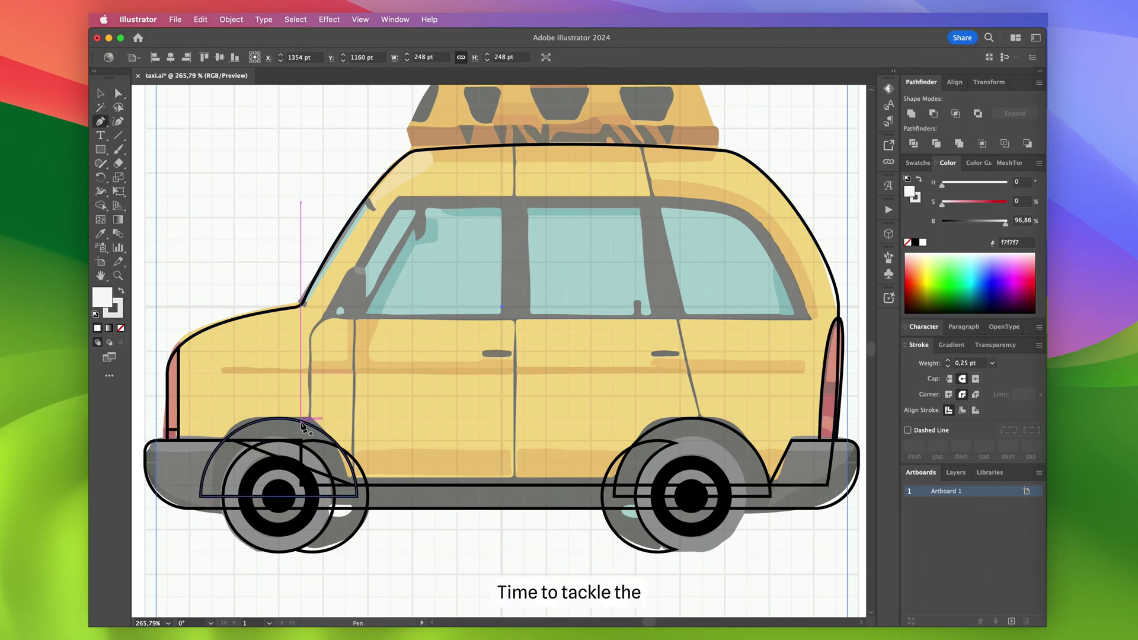
left_click(303, 426)
left_click(300, 329)
left_click(515, 329)
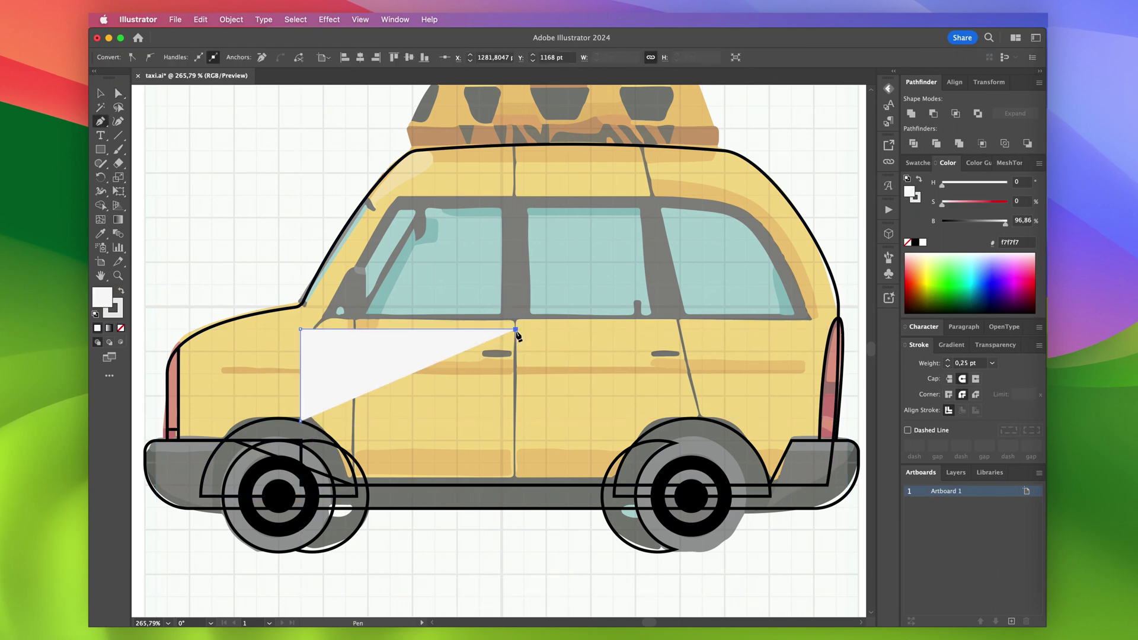
left_click(515, 485)
Give the front door path no fill and the same 1 pt black stroke as the body outline
key("a")
key("slash")
key("x")
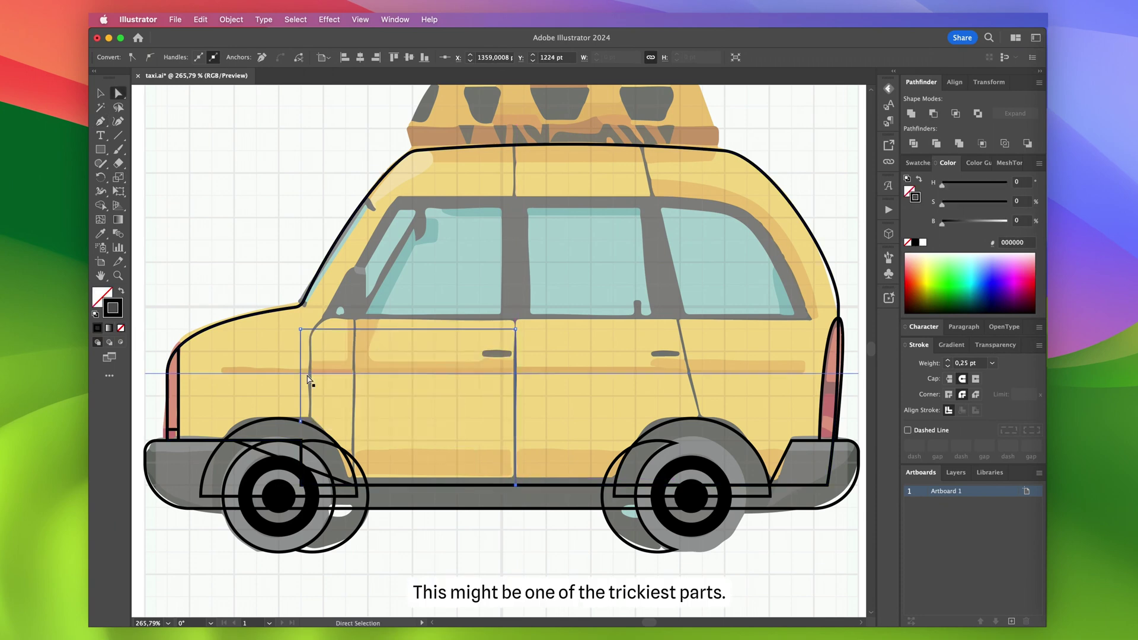
scroll(307, 375, "up", 6)
key("i")
left_click(241, 259)
key("a")
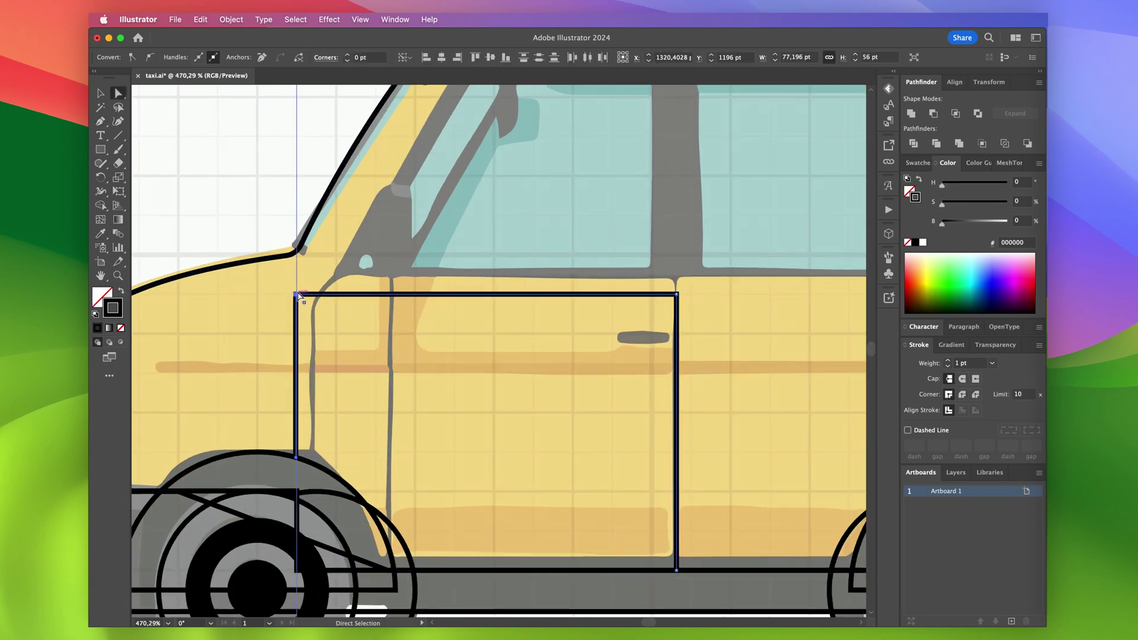
Shift the front door's front edge to X about 1286 pt and end it on the front wheel arch
scroll(316, 463, "up", 3)
left_click_drag(303, 455, 303, 466)
scroll(303, 464, "down", 2)
scroll(368, 474, "right", 3)
scroll(368, 474, "down", 2)
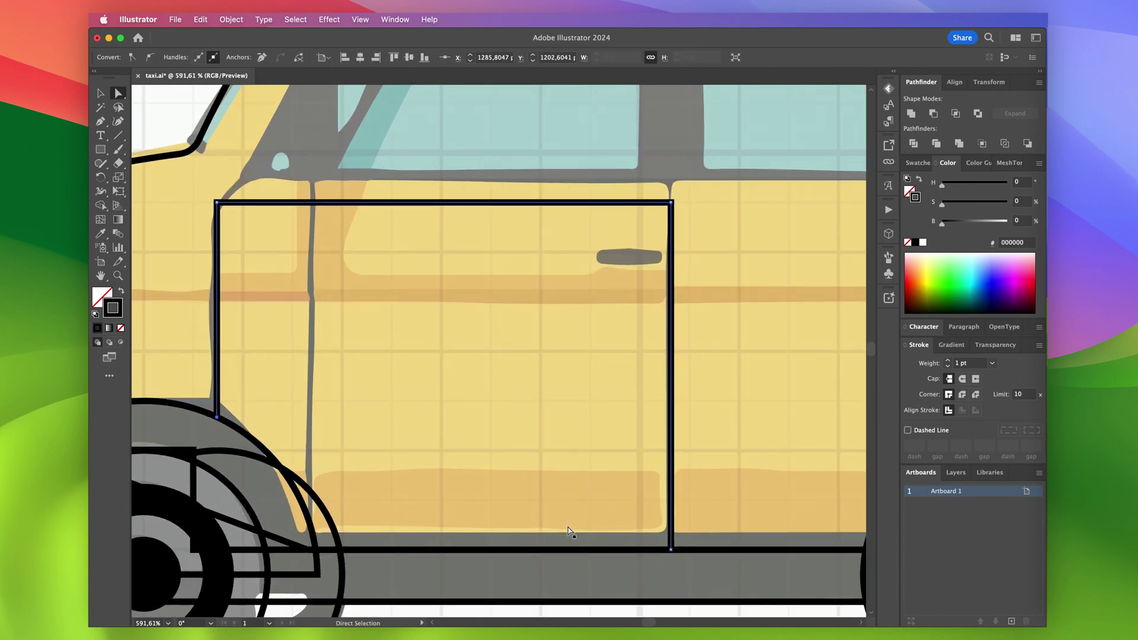
scroll(568, 531, "down", 2)
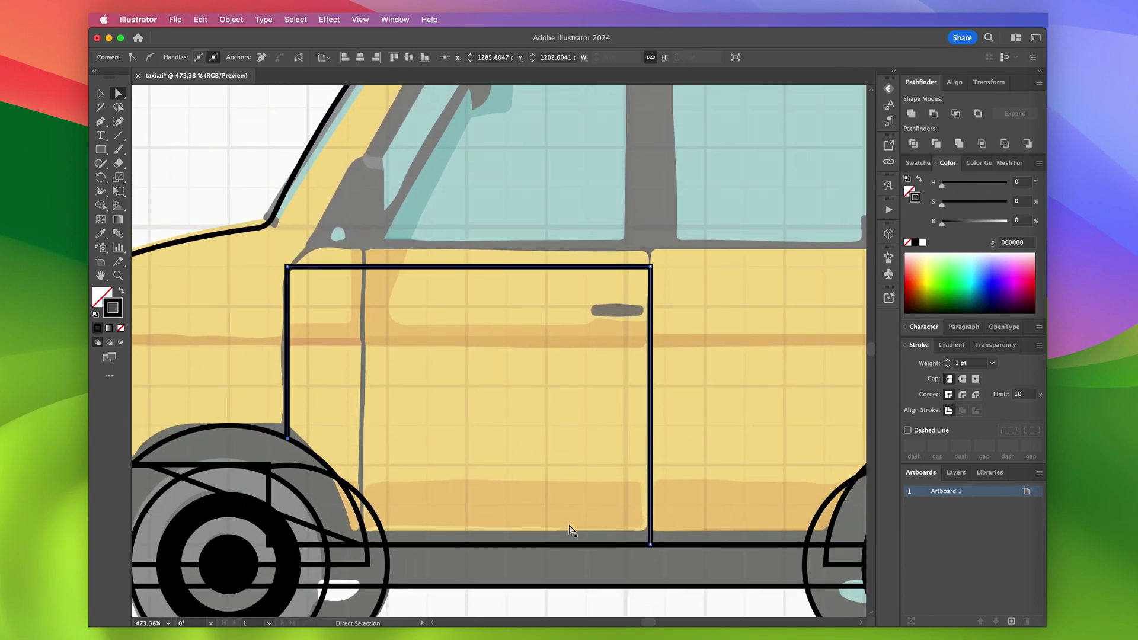
Draw the front door handle as a horizontal line about 12 pt long at Y 1176 pt, ending at X 1342 pt
scroll(427, 341, "right", 5)
left_click(442, 303)
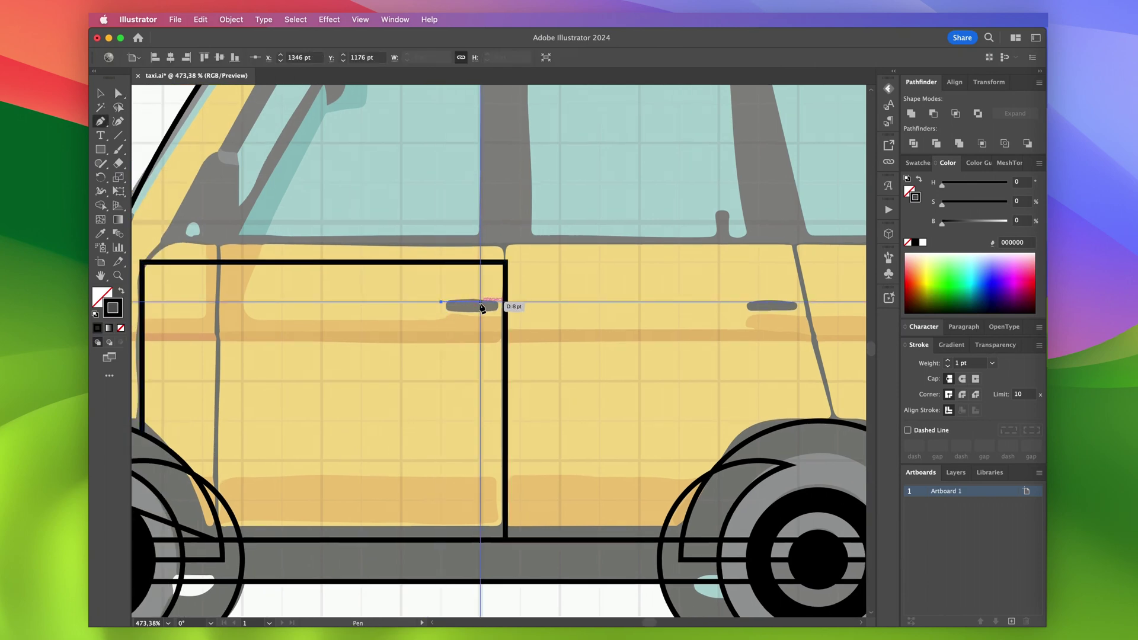
key("Left")
scroll(445, 308, "left", 2)
scroll(444, 308, "right", 4)
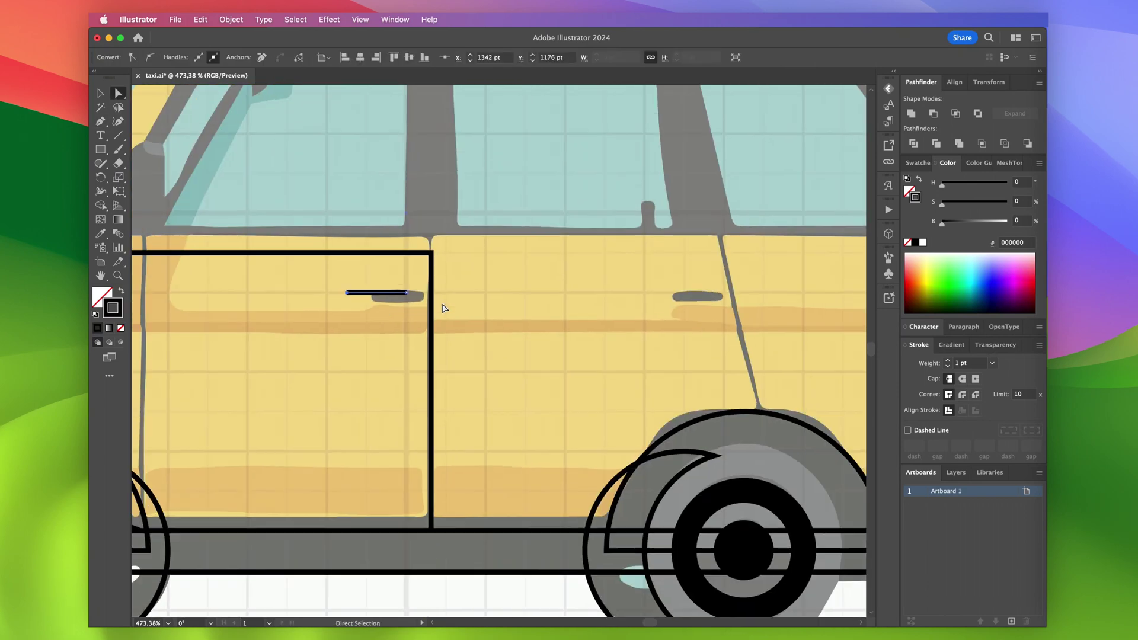
Trace the rear door's slanted edge from the rear wheel arch up to Y 1168 pt and across to the front door's upper corner
key("p")
left_click(763, 413)
left_click(724, 253)
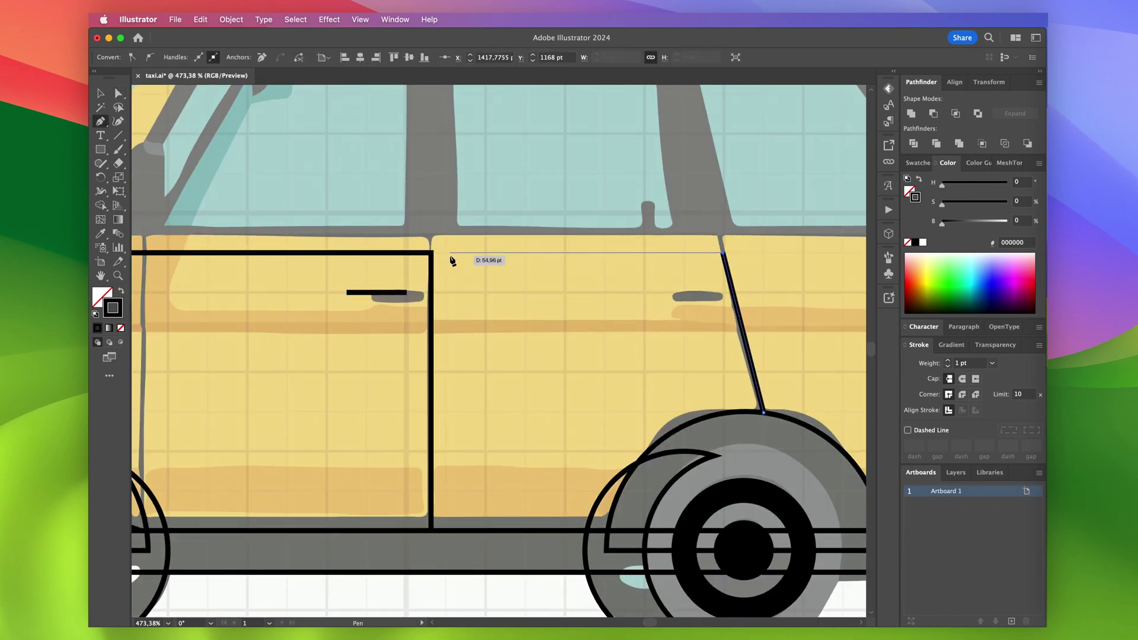
scroll(433, 258, "up", 5)
left_click(431, 254)
scroll(431, 256, "down", 5)
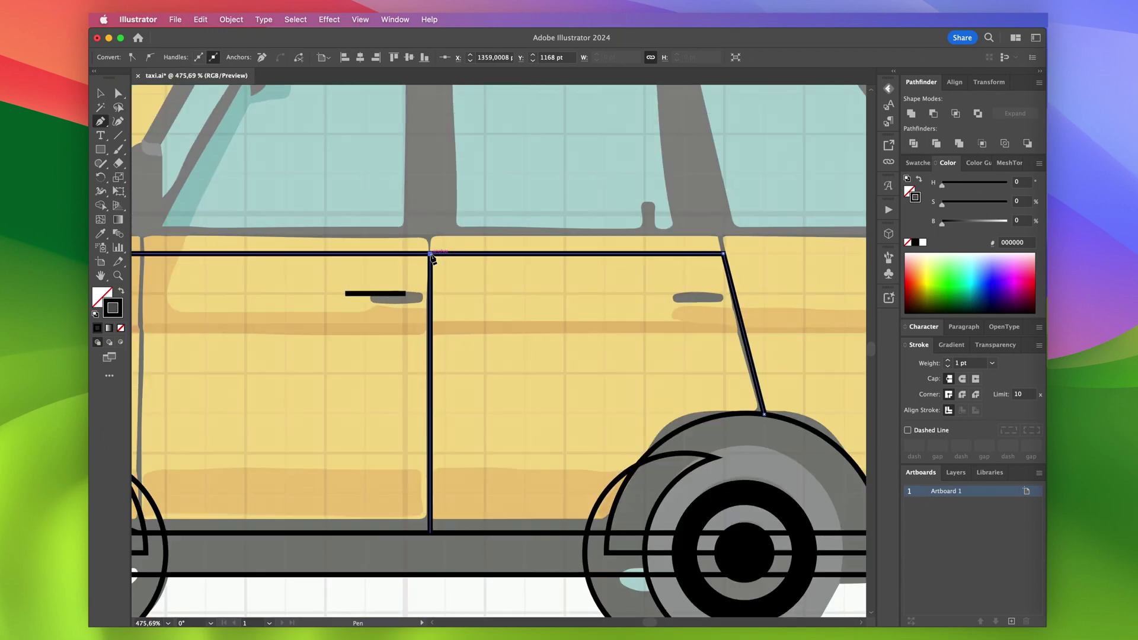
key("a")
scroll(714, 343, "down", 1)
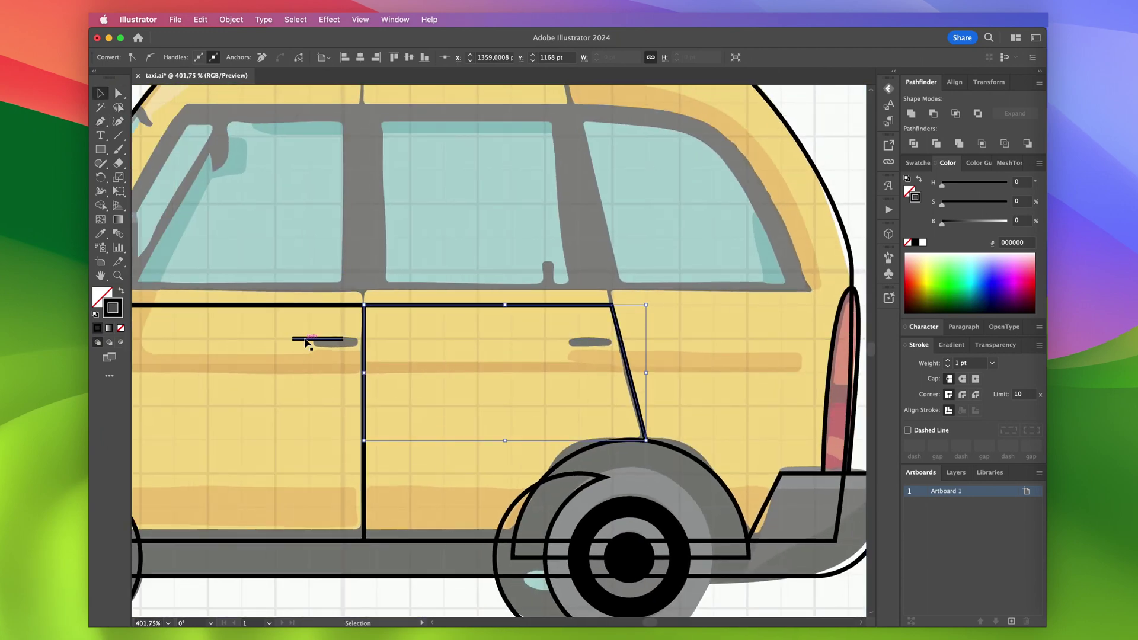
Copy the door handle onto the rear door at the same height, centered at X about 1408 pt
left_click_drag(558, 351, 558, 351)
scroll(558, 351, "up", 6)
left_click_drag(510, 319, 520, 319)
scroll(519, 319, "down", 6)
scroll(520, 321, "up", 3)
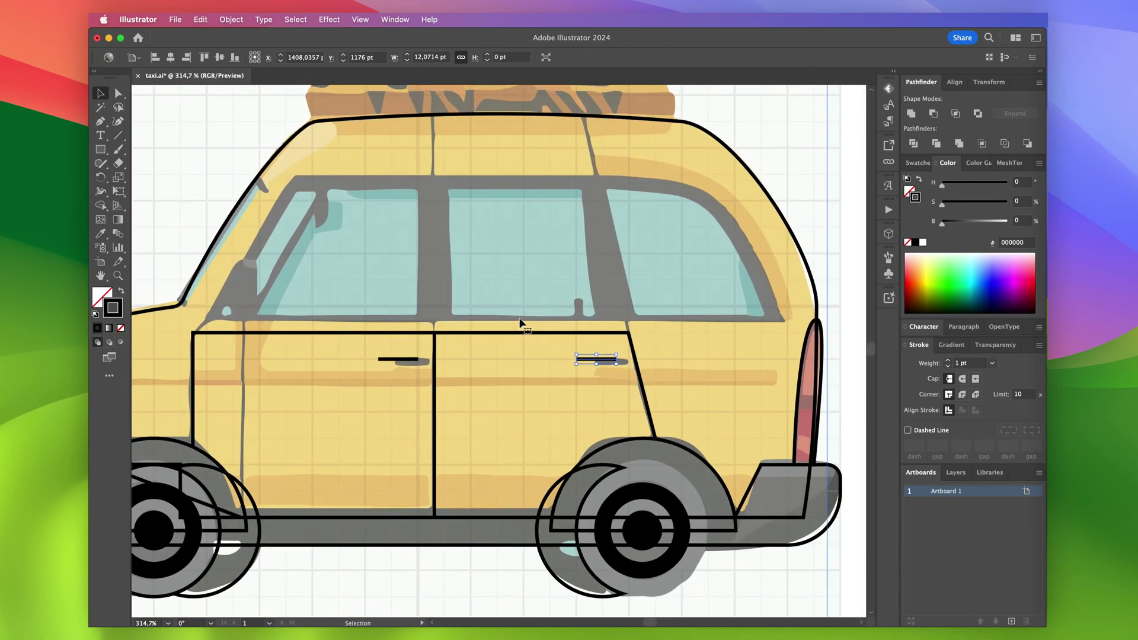
Trace the side windows as one closed four-point shape standing on the door line at Y 1168 pt
left_click(194, 333)
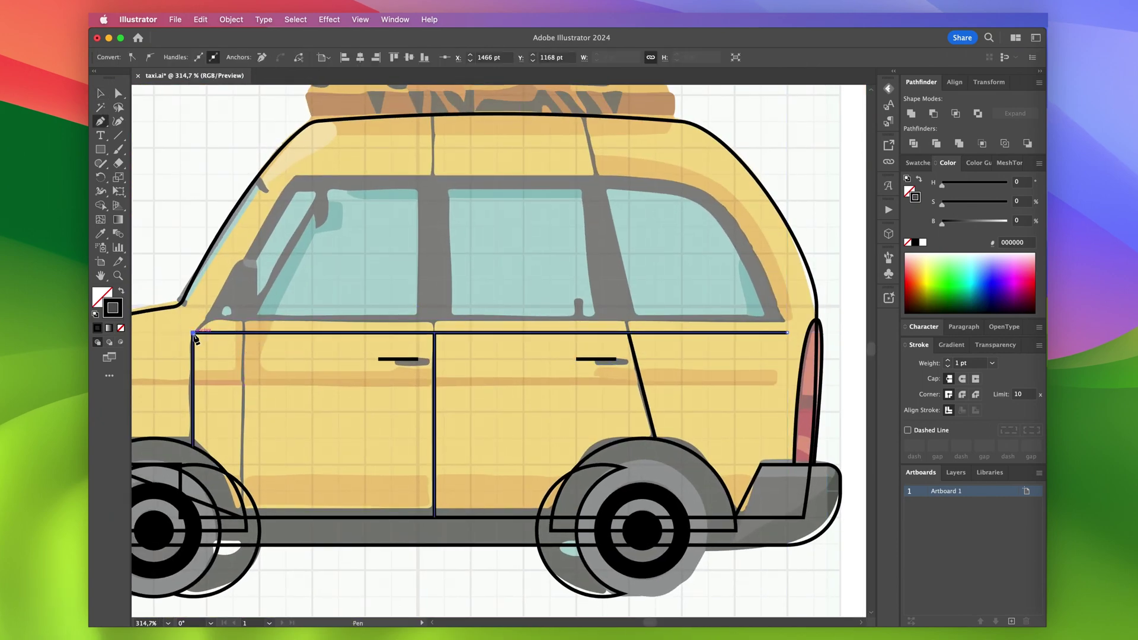
left_click(294, 178)
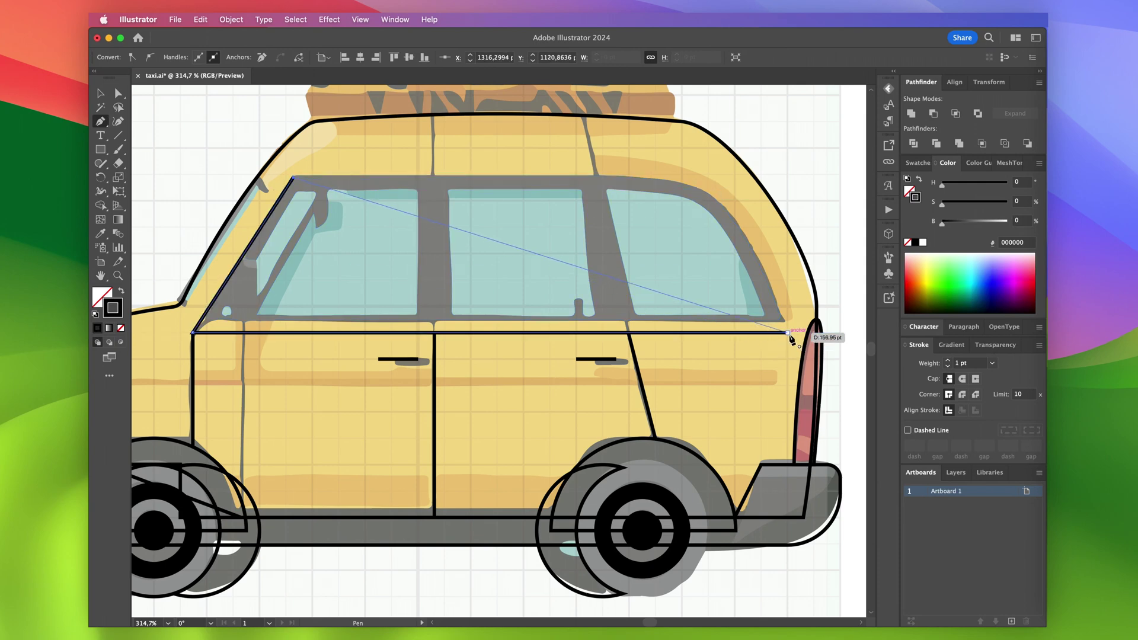
left_click(789, 334)
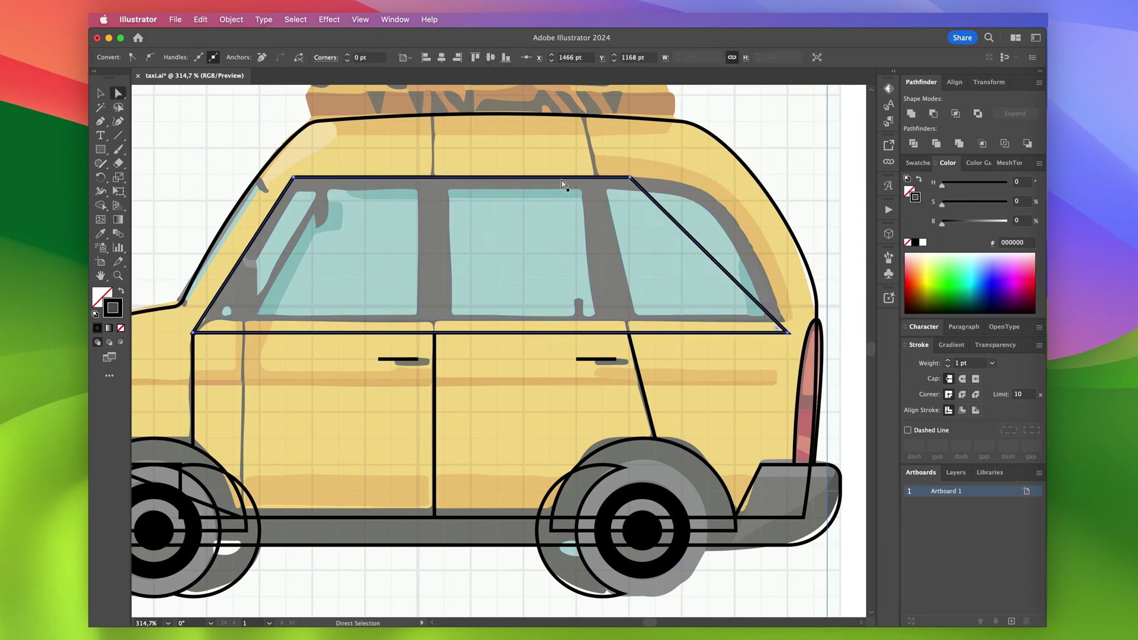
Raise the window shape's two upper corners to Y 1112 pt
key("a")
left_click(295, 178)
left_click_drag(295, 178, 313, 151)
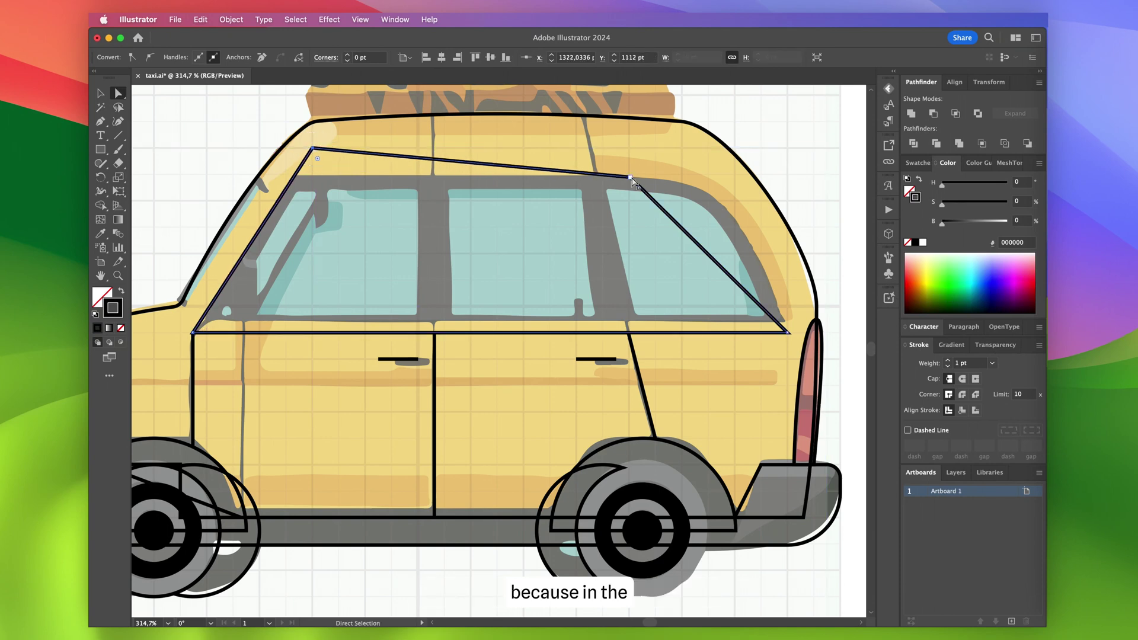
left_click_drag(630, 177, 632, 143)
scroll(630, 148, "up", 5)
scroll(631, 144, "down", 5)
Bend the window shape's rear edge into a rounded curve and move its upper rear anchor to X about 1410 pt
key("shift+c")
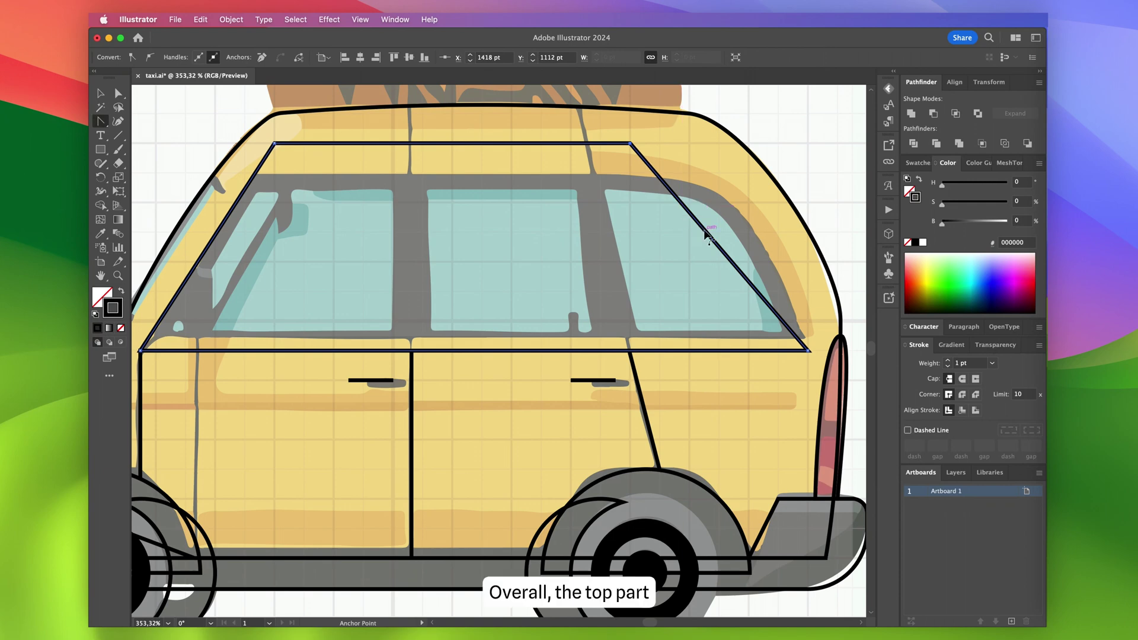
left_click_drag(706, 233, 726, 149)
key("a")
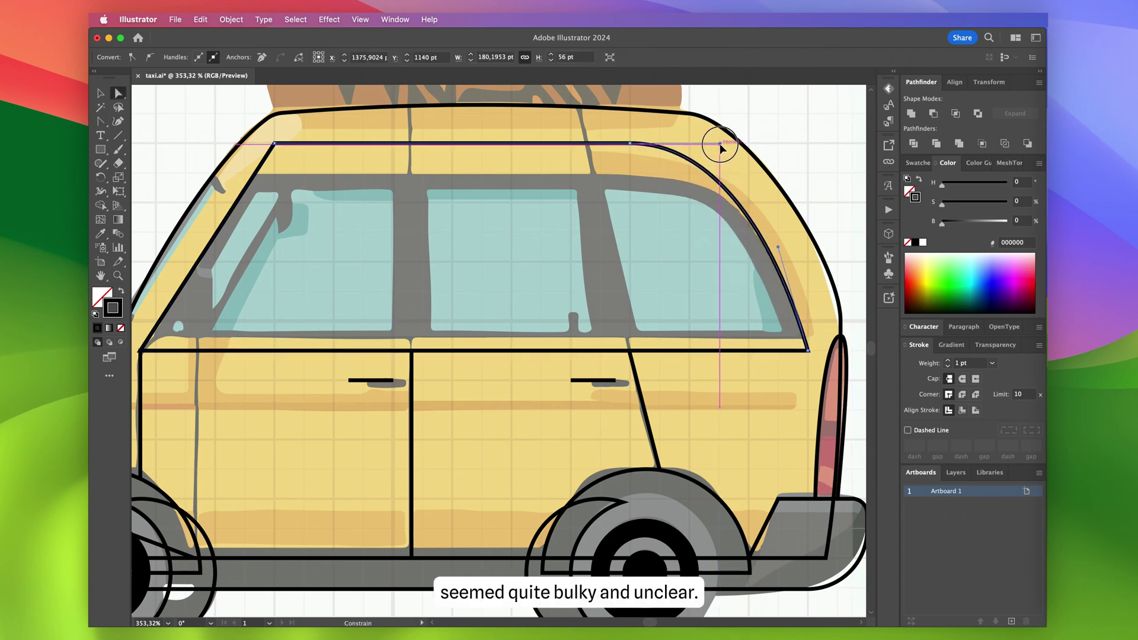
left_click_drag(632, 144, 602, 144)
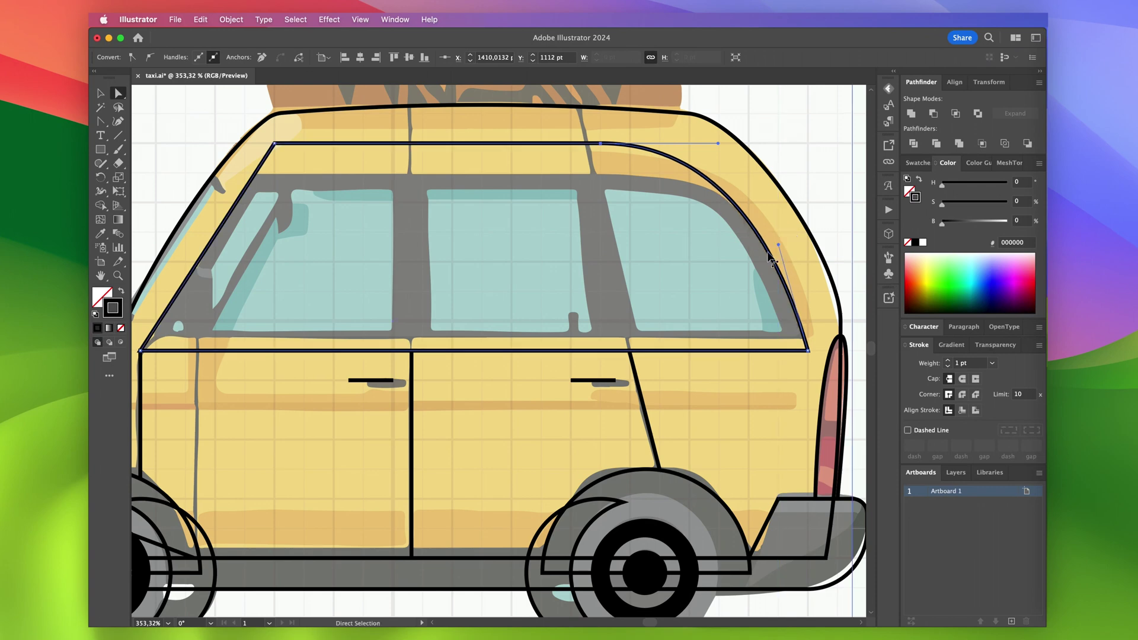
Bow the window shape's slanted front edge slightly outward to follow the windshield's curve
scroll(726, 287, "up", 5)
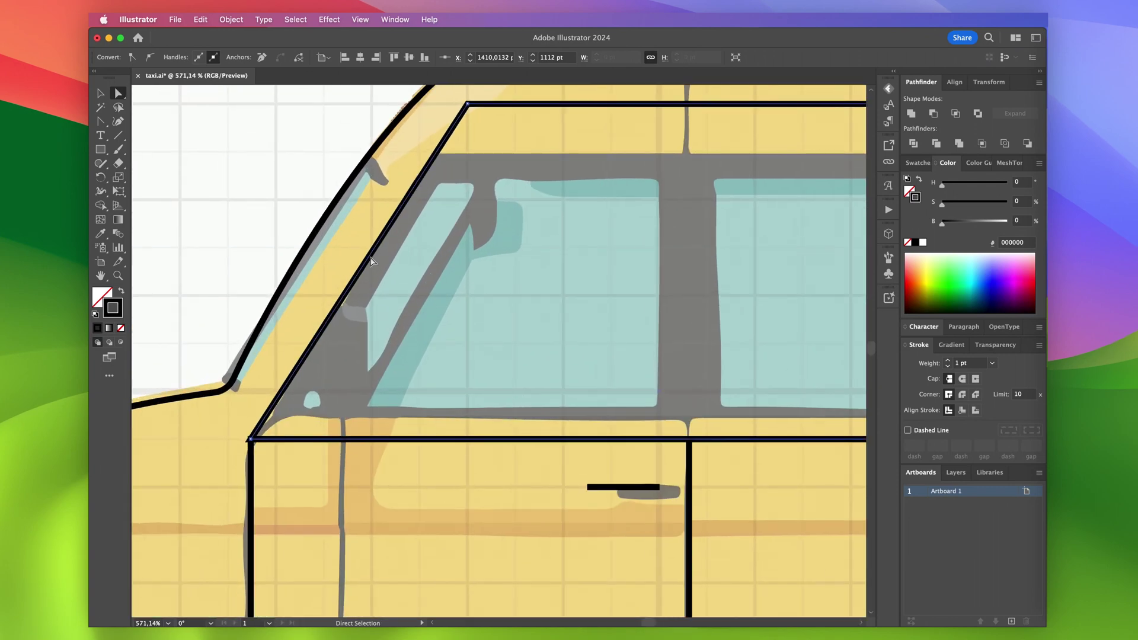
key("shift+c")
left_click_drag(369, 258, 362, 247)
scroll(361, 246, "down", 2)
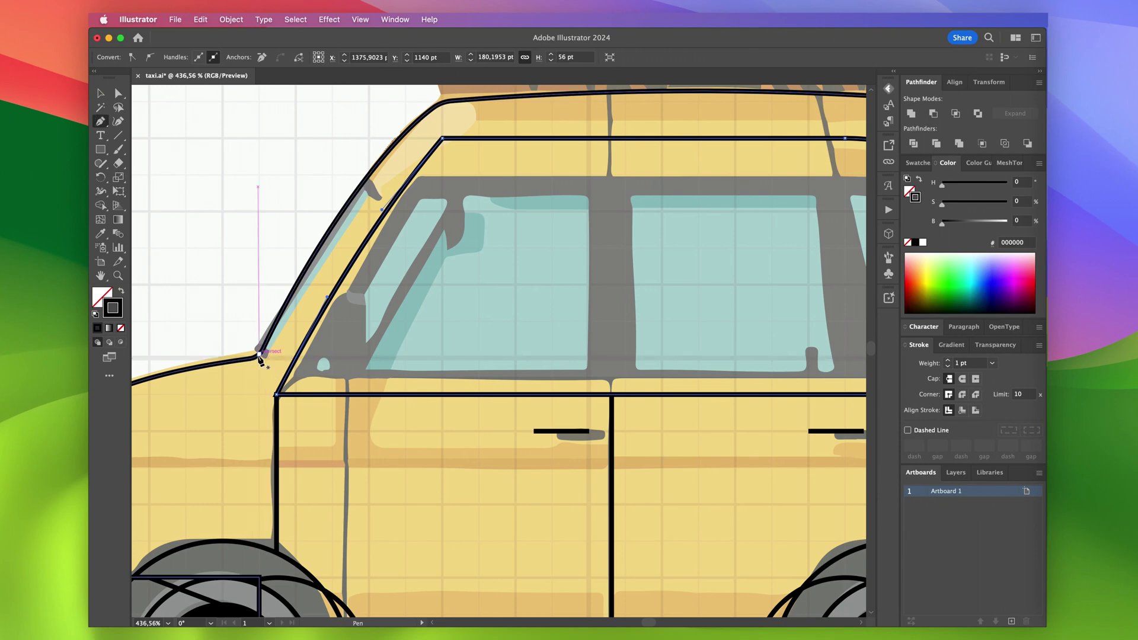
Draw a closed windshield shape from the base of the hood up to Y 1112 pt, overlapping the body's front edge
left_click_drag(260, 359, 276, 365)
left_click(295, 353)
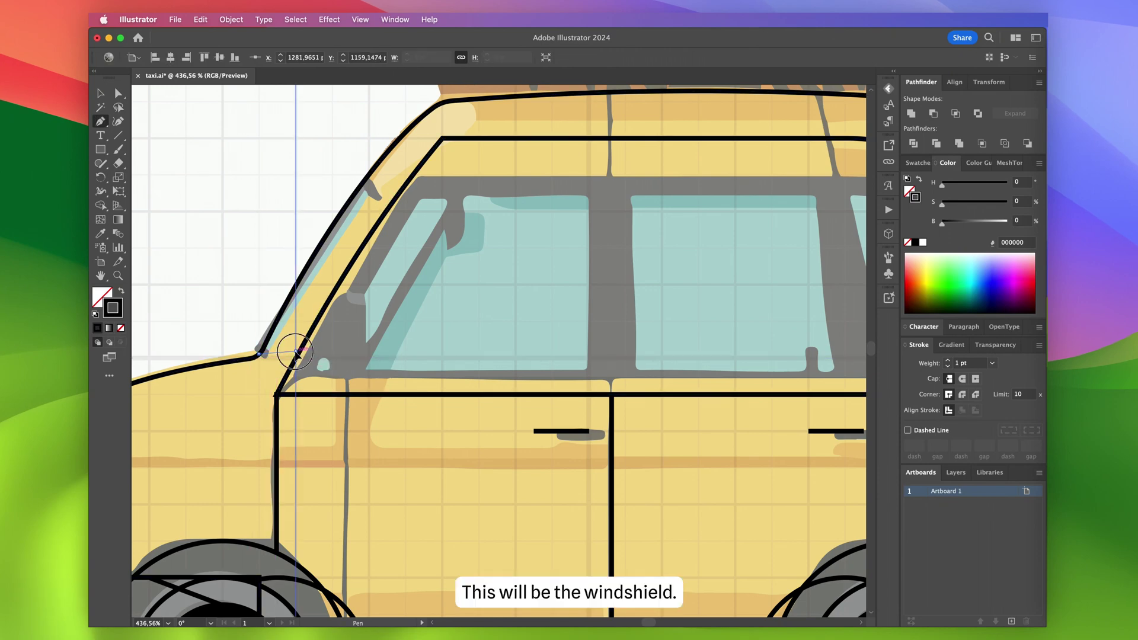
scroll(422, 142, "up", 3)
left_click(418, 140)
scroll(418, 142, "down", 2)
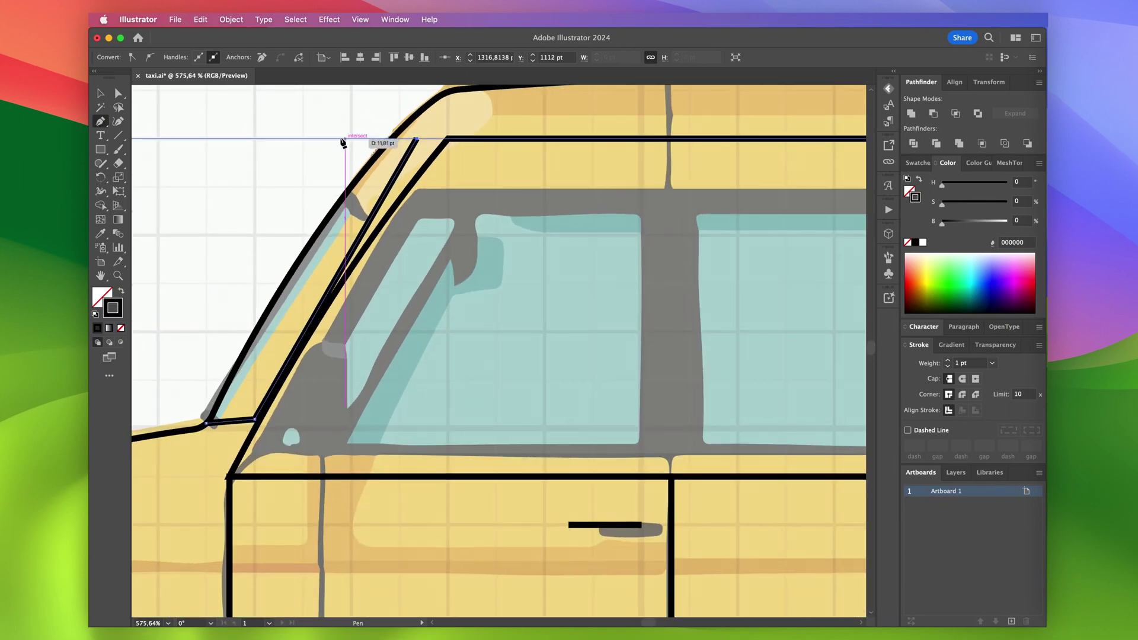
left_click(351, 140)
left_click(140, 393)
left_click(217, 424)
Move the windshield's lower rear corner to Y 1160 pt and its upper rear corner to X about 1313 pt
key("a")
scroll(252, 416, "up", 5)
left_click_drag(295, 415, 295, 440)
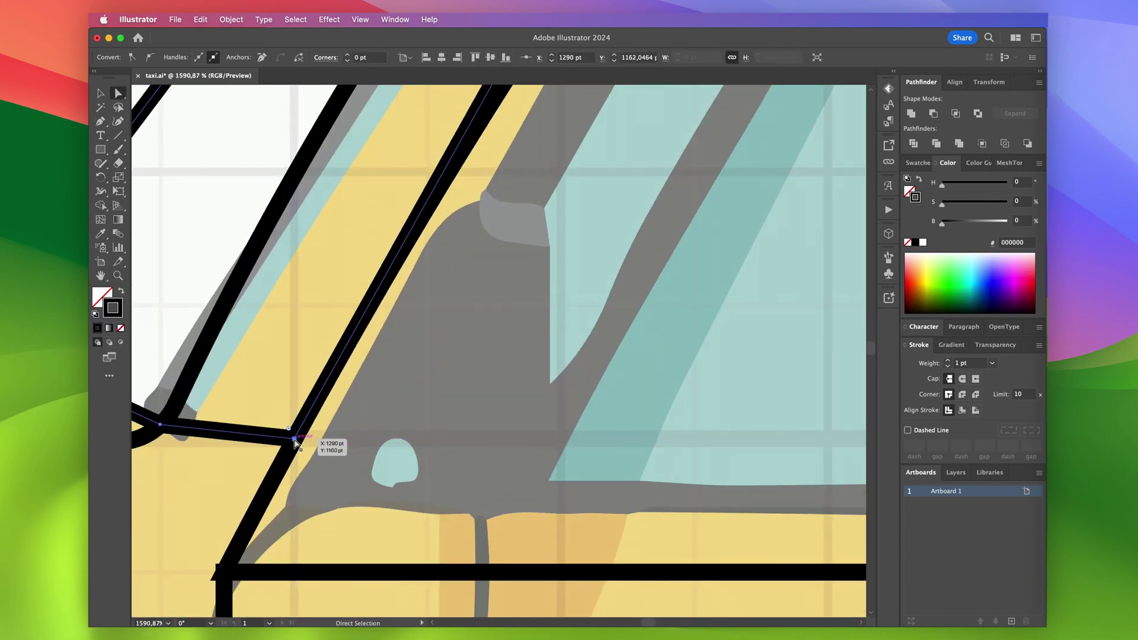
key("Left")
scroll(295, 443, "down", 4)
left_click(486, 232)
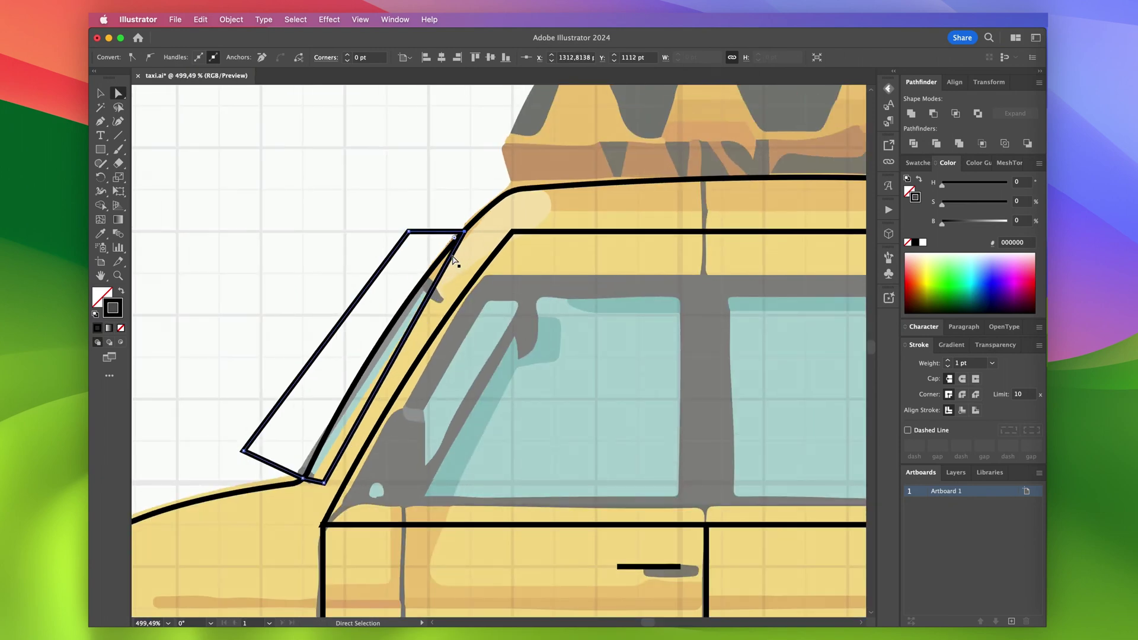
scroll(475, 207, "up", 5)
left_click_drag(411, 341, 405, 341)
Curve the windshield's long inner edge so it follows the body's front pillar
scroll(409, 341, "down", 5)
key("shift+c")
left_click_drag(354, 476, 345, 475)
left_click_drag(417, 357, 411, 354)
Trim the windshield shape to the body outline, removing the part outside the car
scroll(415, 356, "down", 3)
scroll(415, 356, "left", 2)
key("v")
left_click(411, 345)
left_click(354, 454)
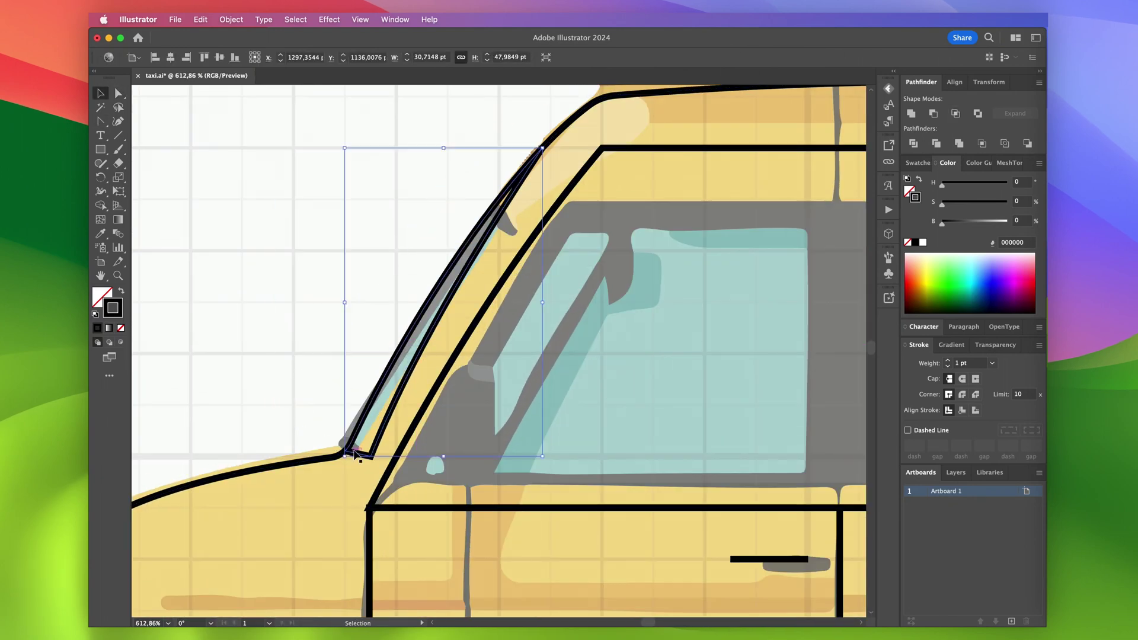
Round the windshield's lower rear corner
key("a")
left_click(372, 457)
left_click_drag(365, 447, 357, 433)
left_click(350, 350)
Turn the window shape's outline into a frame with a 6 pt stroke aligned to the inside
scroll(350, 350, "down", 3)
scroll(350, 379, "right", 2)
key("m")
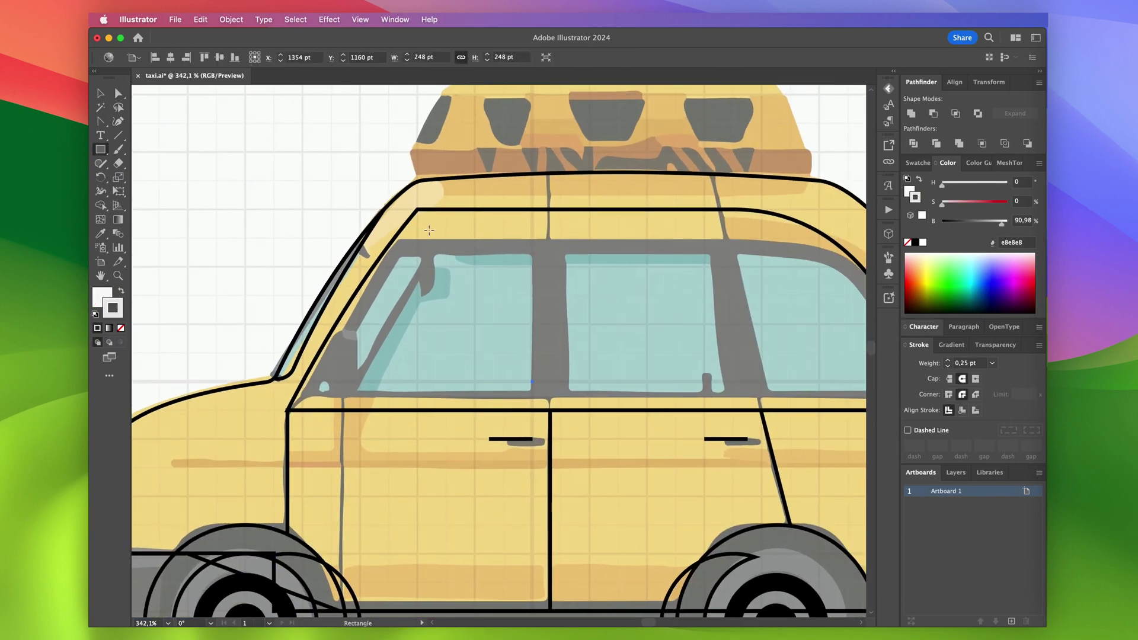
key("v")
left_click(408, 220)
scroll(408, 220, "right", 2)
triple_click(948, 360)
left_click(962, 410)
double_click(948, 361)
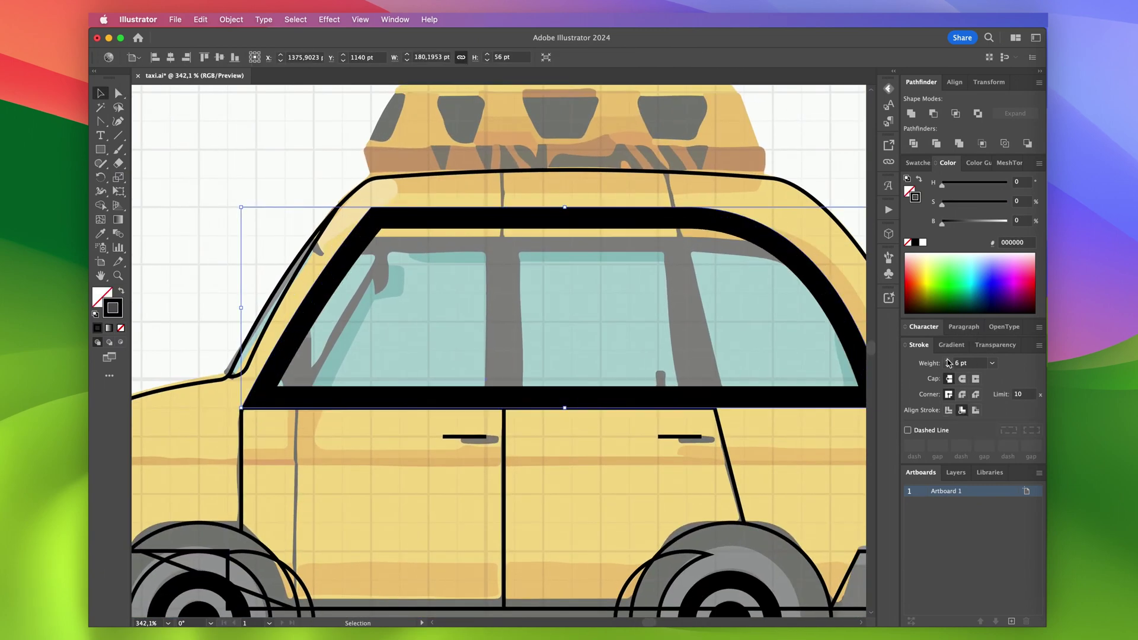
Draw a vertical pillar between the doors from Y 1168 to 1112 pt with an 8 pt black butt-capped stroke
key("p")
left_click(504, 409)
left_click(504, 207)
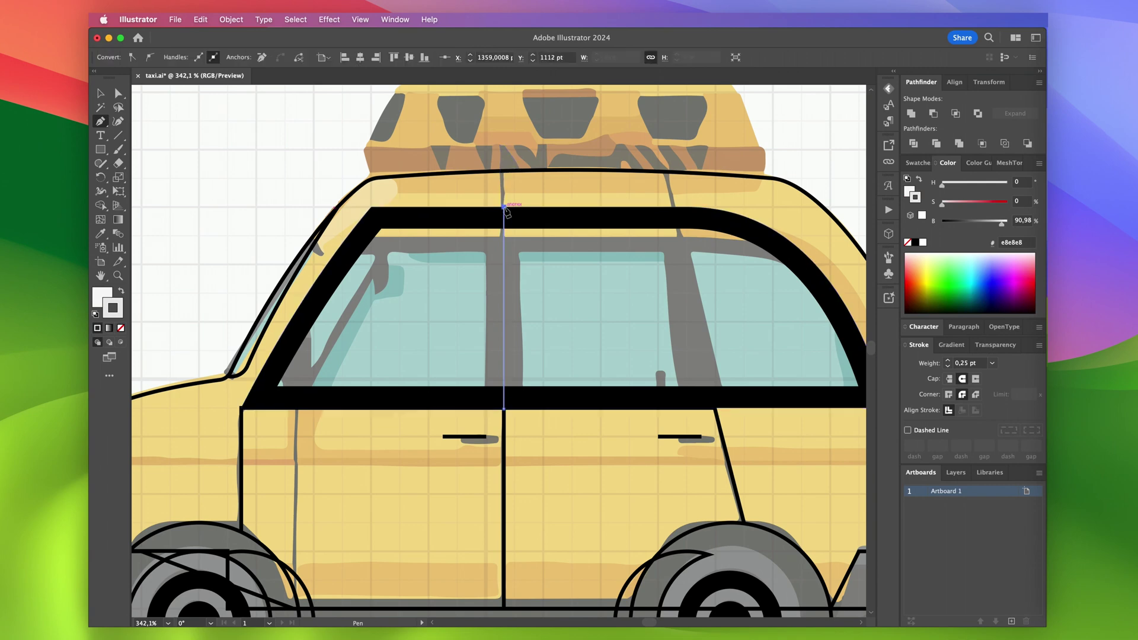
key("a")
scroll(559, 296, "up", 2)
type("8")
key("Return")
left_click(949, 379)
scroll(554, 421, "down", 2)
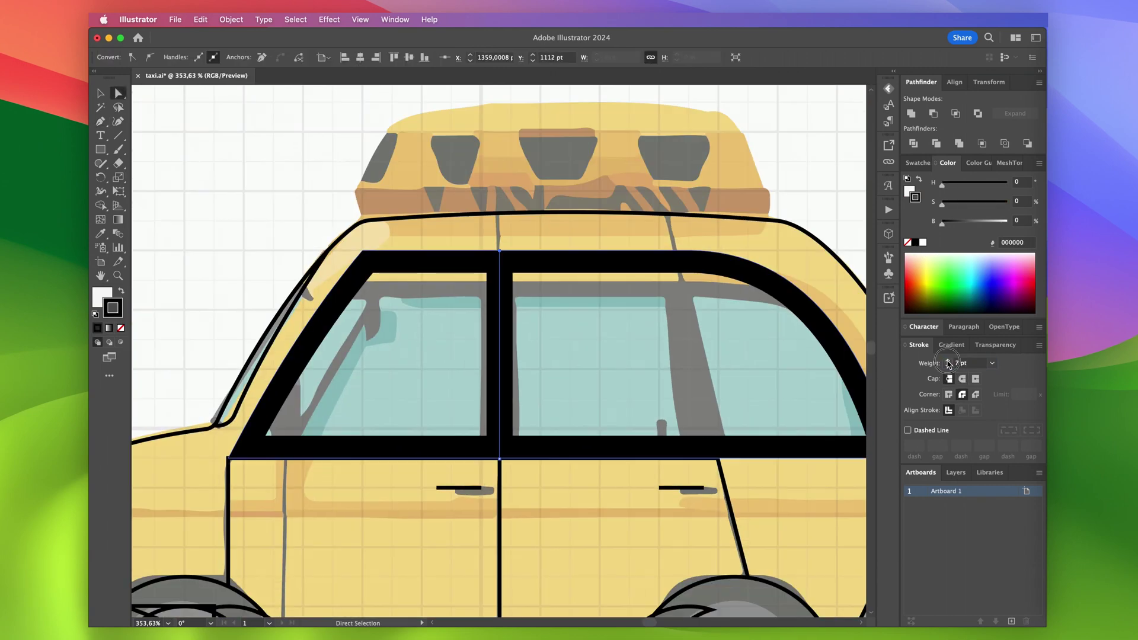
Copy the pillar to the rear door's back edge and slant its top forward to continue the door line
key("v")
left_click_drag(501, 426, 718, 427)
key("a")
left_click_drag(720, 251, 675, 263)
left_click(718, 461)
scroll(708, 425, "down", 2)
scroll(707, 413, "down", 2)
scroll(704, 411, "left", 2)
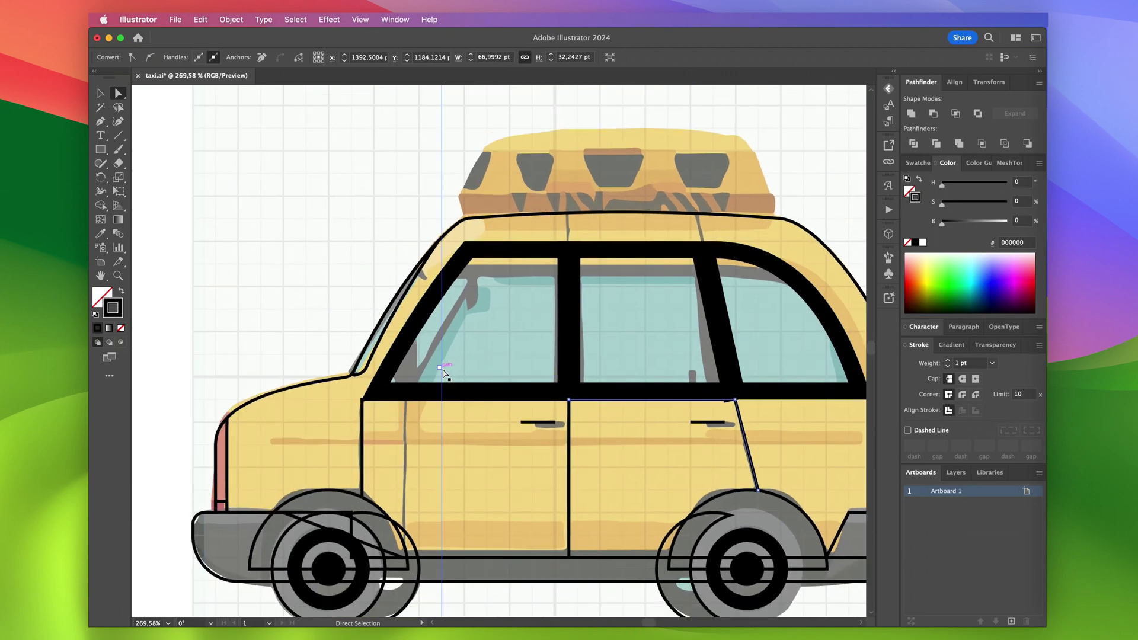
Draw an 80 × 24 pt rectangle above the roof's center for the taxi toplight
scroll(445, 374, "right", 3)
scroll(445, 373, "up", 1)
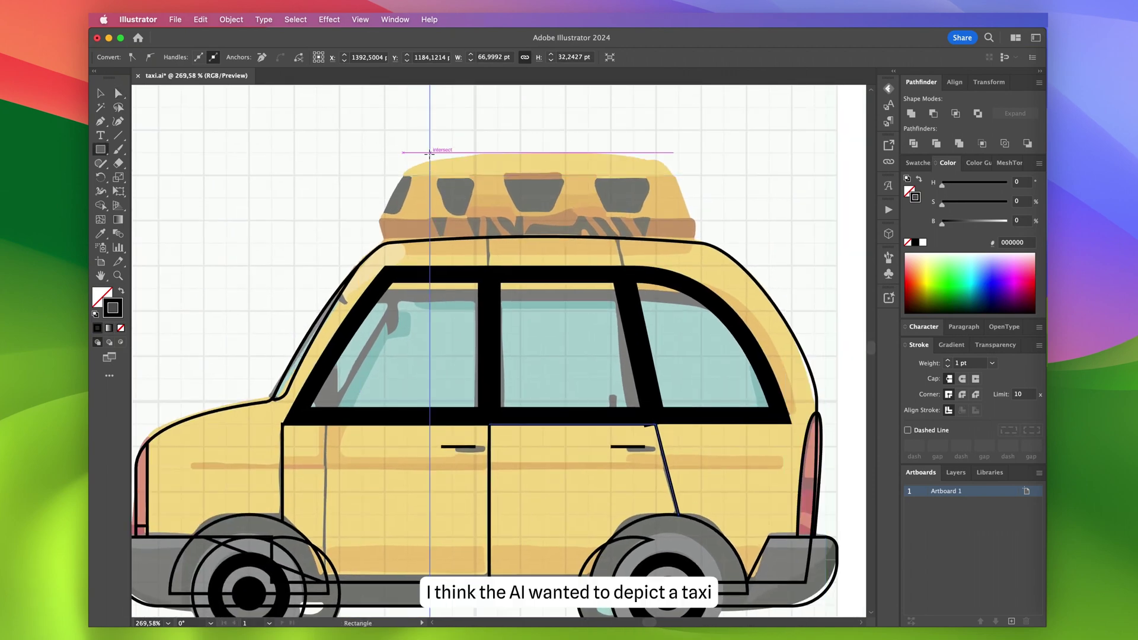
left_click_drag(429, 153, 656, 220)
key("a")
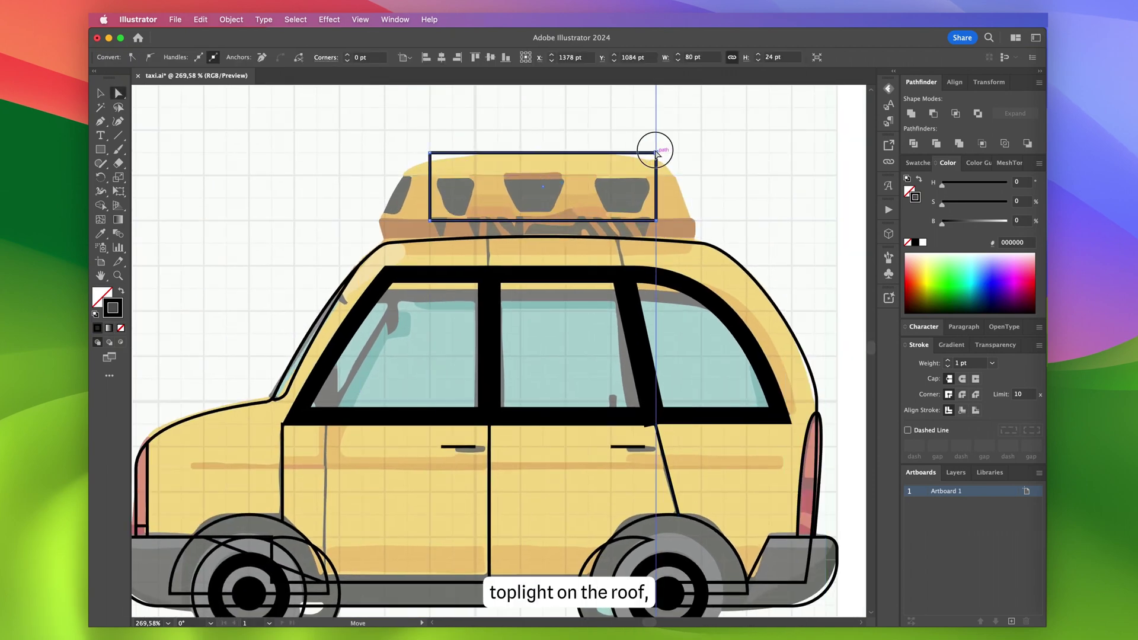
Taper the toplight by moving its upper corners inward and down, and bow its top edge into an arch
left_click_drag(656, 153, 633, 153)
left_click_drag(430, 153, 544, 155)
left_click(633, 154, "shift")
scroll(542, 156, "up", 10)
key("shift+c")
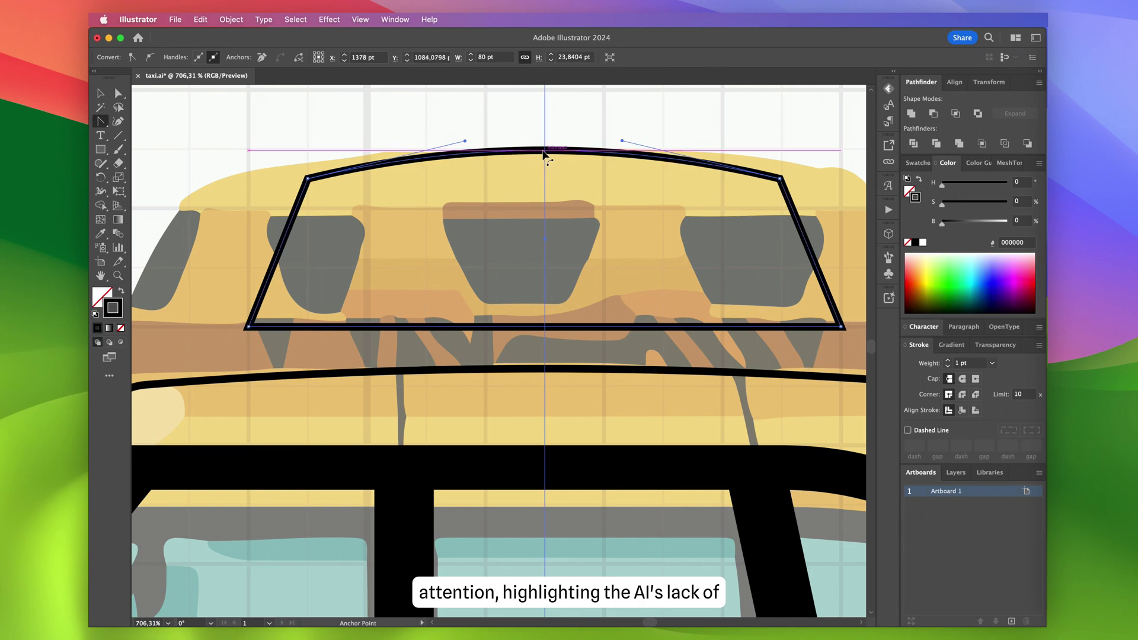
Round the two upper corners of the toplight outline to a radius of about 6.28 pt
scroll(544, 156, "down", 3)
key("a")
left_click_drag(644, 185, 612, 188)
scroll(611, 184, "down", 2)
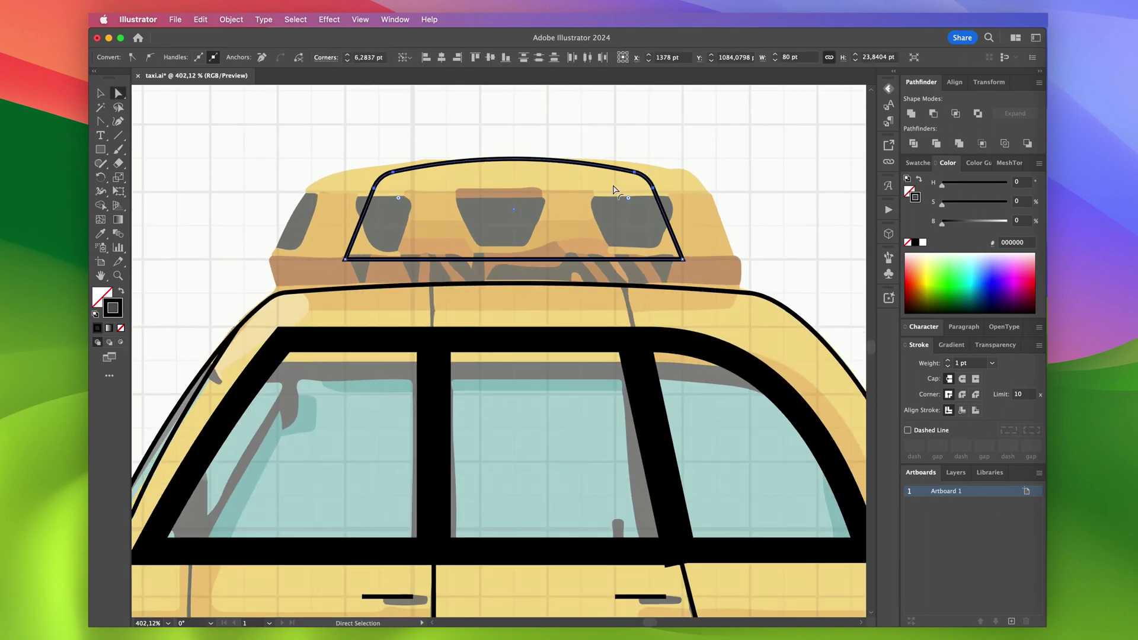
Draw a rectangle about 96 pt wide directly beneath the toplight, overlapping the roofline, for its base
key("m")
left_click_drag(310, 259, 717, 299)
key("v")
Duplicate the body outline in place and subtract the copy from the base rectangle to match the roof curve
left_click(695, 288)
key("super+x")
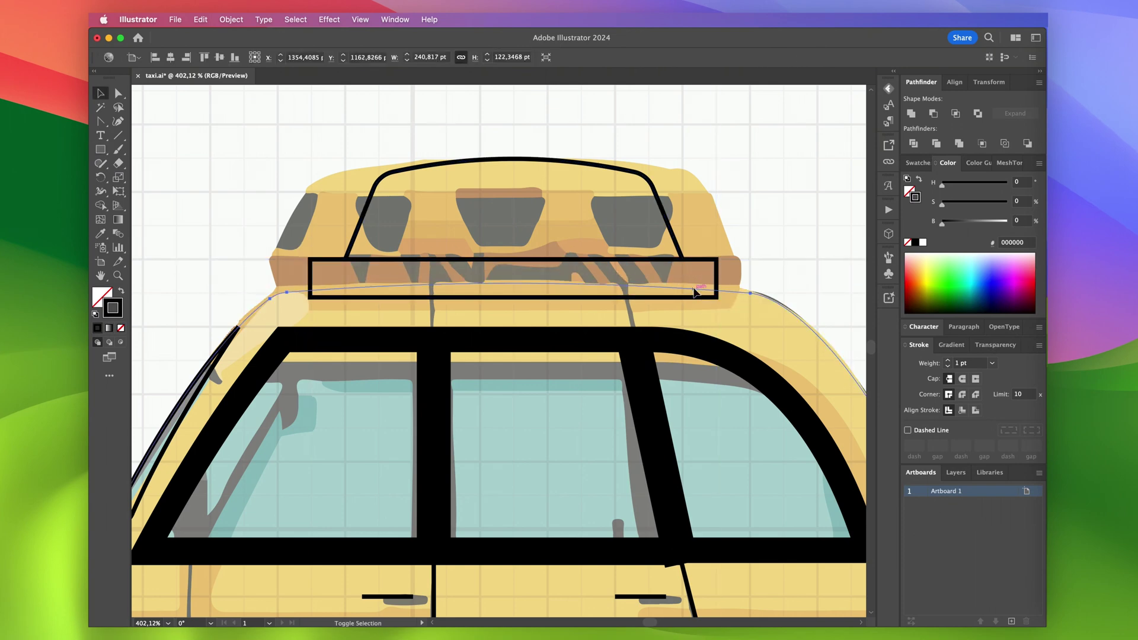
key("super+f")
left_click(763, 255)
left_click(667, 288)
key("super+c")
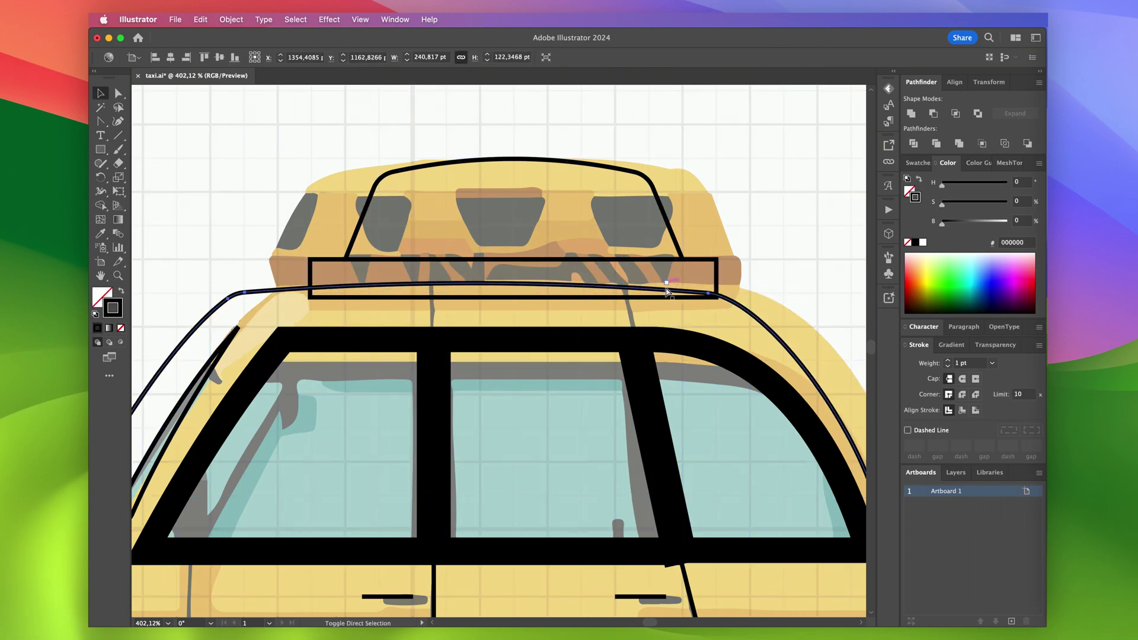
key("super+f")
key("shift+Down")
key("shift+Up")
left_click(697, 260, "shift")
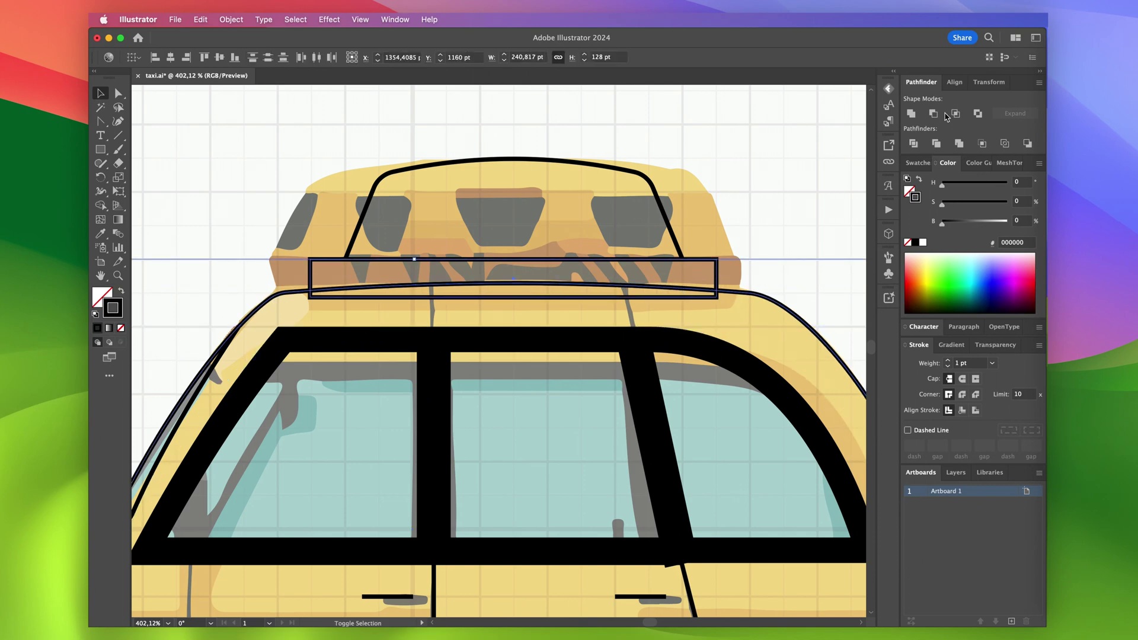
left_click(933, 113)
Round the two upper corners of the toplight base
key("a")
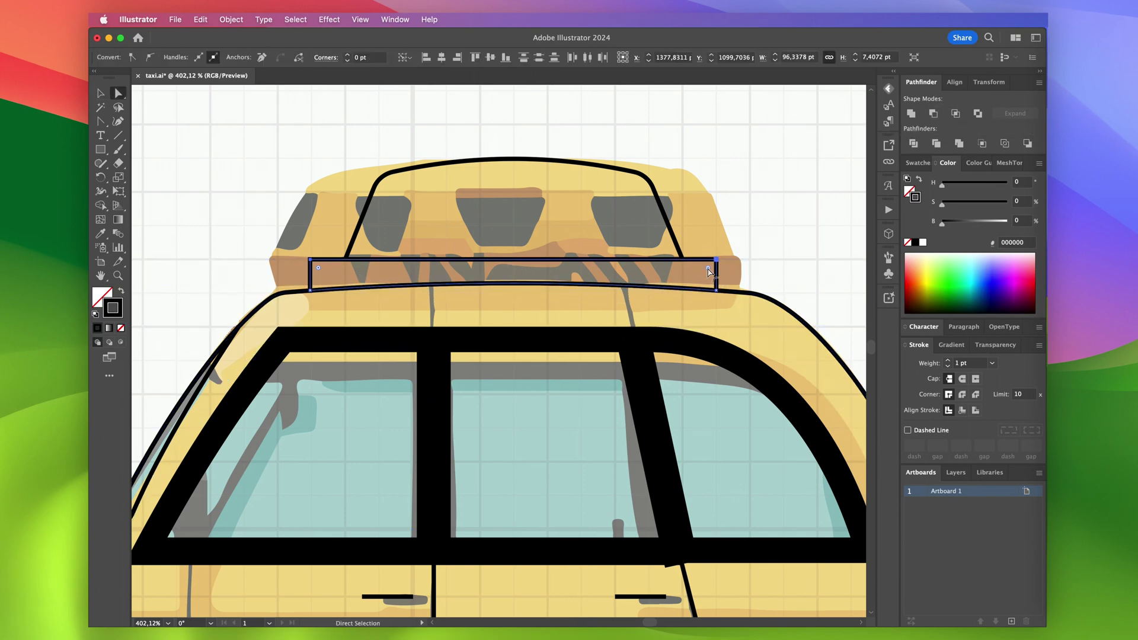
left_click(691, 226)
scroll(692, 229, "down", 5)
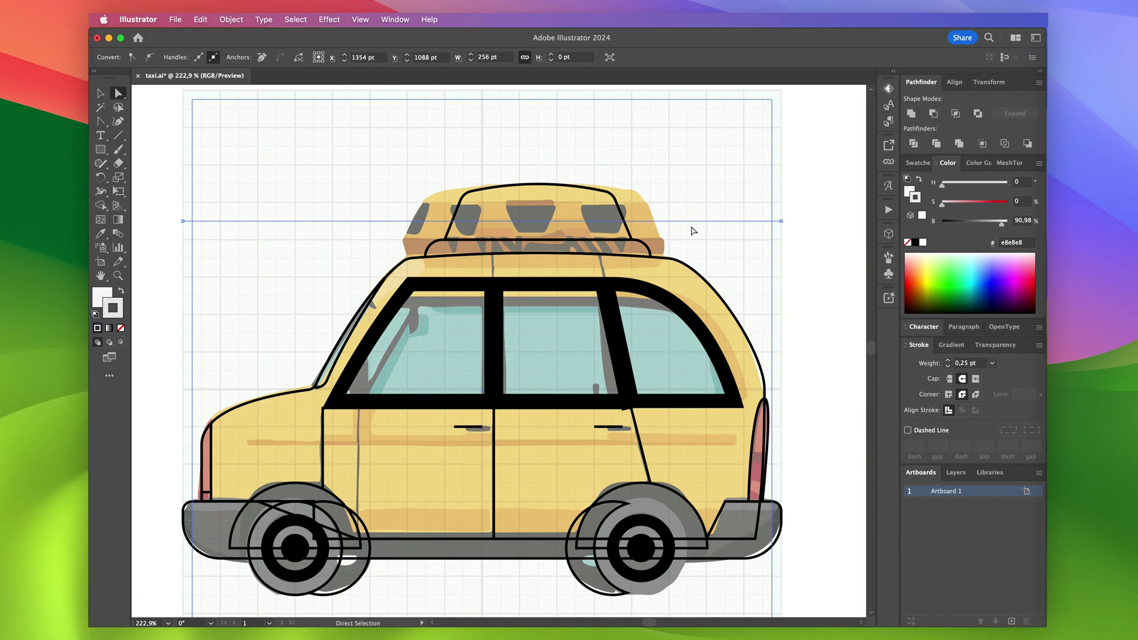
Move the reference taxi illustration off the drawing to just above the grid, at X 1354 and Y about 939 pt
scroll(692, 230, "down", 5)
key("v")
left_click(694, 229)
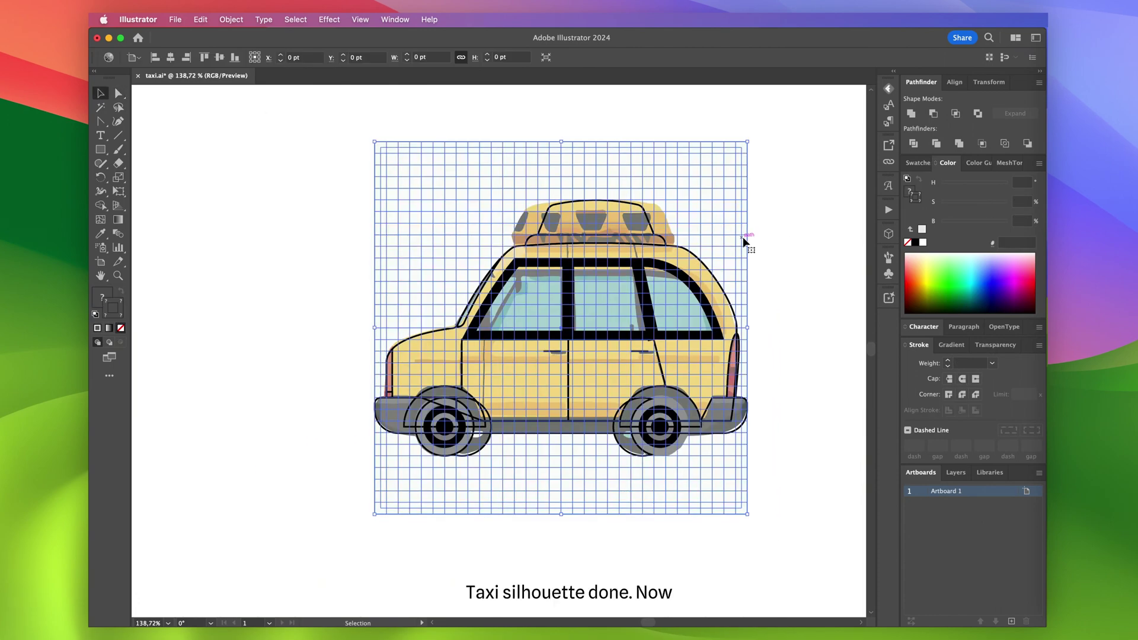
left_click(778, 250)
left_click(685, 369)
scroll(686, 369, "down", 3)
left_click_drag(685, 368, 622, 169)
left_click_drag(693, 322, 674, 377)
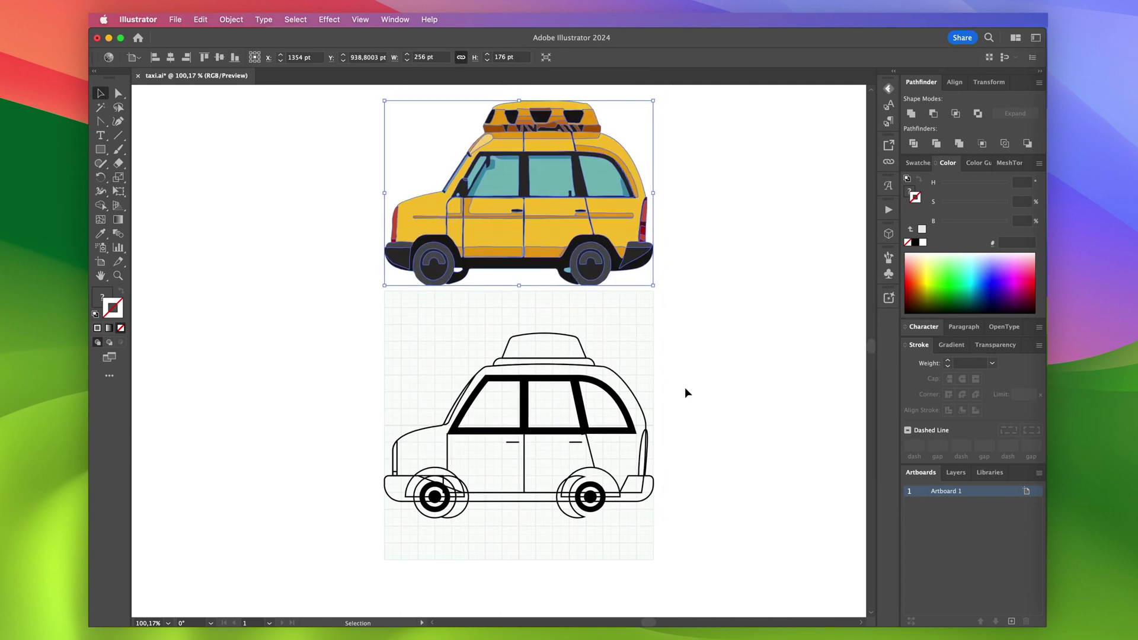
left_click(685, 387)
Fill the rear wheel's outer circle and the front offset wheel with the dark gray sampled from the reference tire
scroll(597, 552, "up", 4)
scroll(597, 555, "up", 1)
left_click_drag(584, 505, 584, 505)
scroll(582, 501, "up", 6)
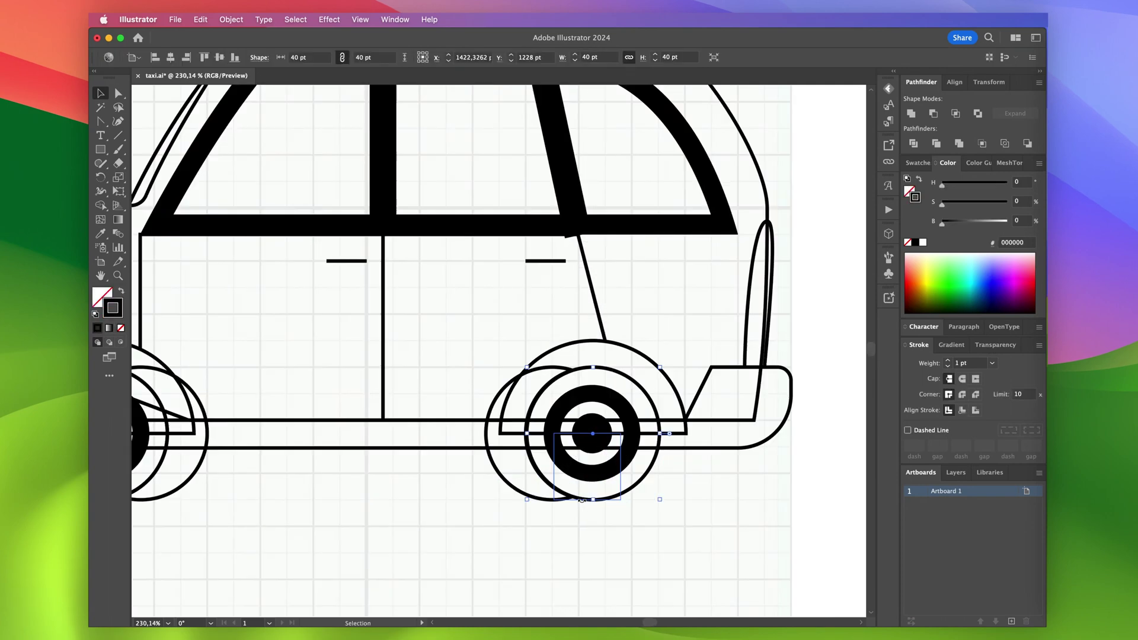
scroll(534, 563, "down", 4)
left_click(312, 458, "shift")
scroll(300, 376, "up", 4)
key("i")
left_click(583, 159)
scroll(462, 371, "down", 2)
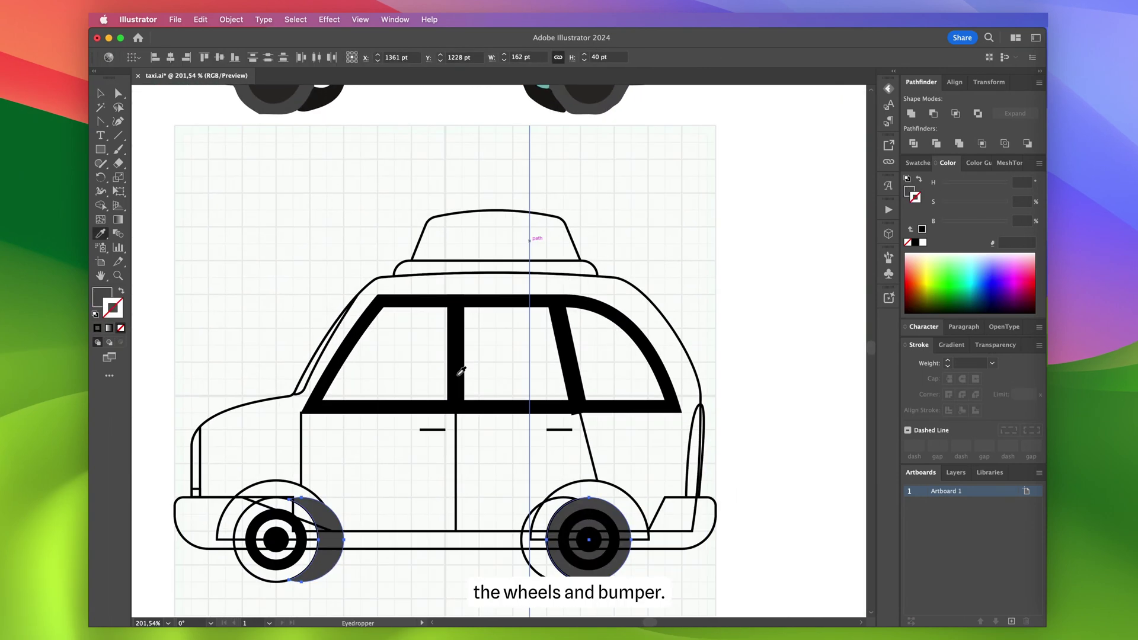
Expand the thick black ring strokes of both wheels into shapes and fill them with the reference wheel's dark gray
key("v")
left_click(567, 551)
left_click(291, 561, "shift")
left_click(231, 19)
left_click(266, 183)
left_click(605, 416)
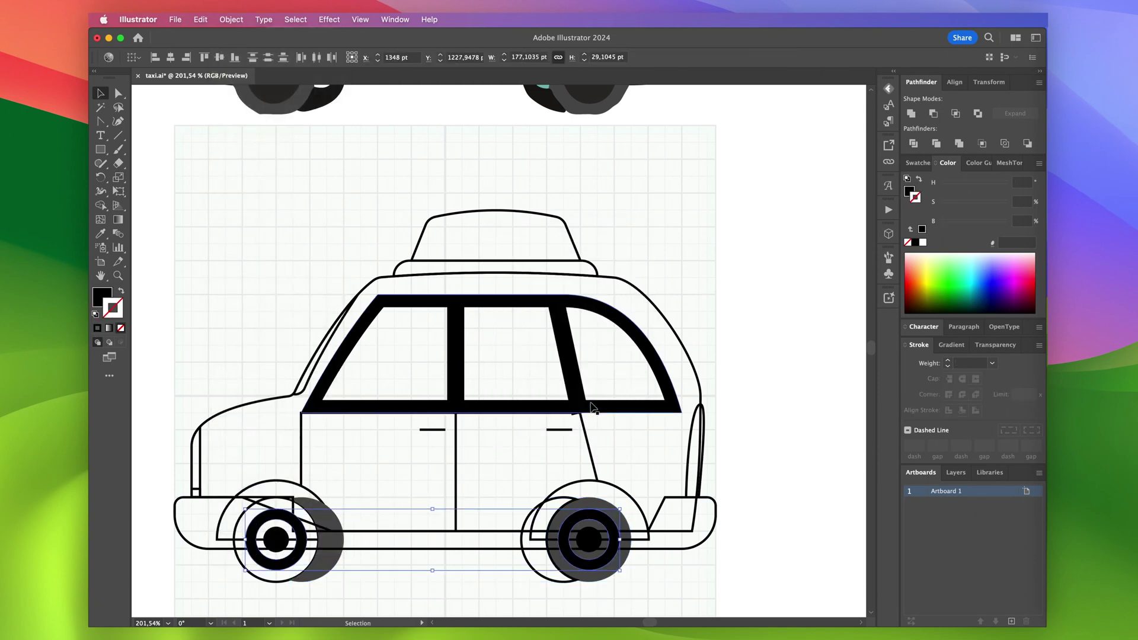
scroll(617, 237, "up", 2)
key("i")
left_click(594, 132)
Fill both wheel hubs with the dark gray sampled from the rear wheel's ring
key("v")
left_click(588, 583)
left_click(278, 580, "shift")
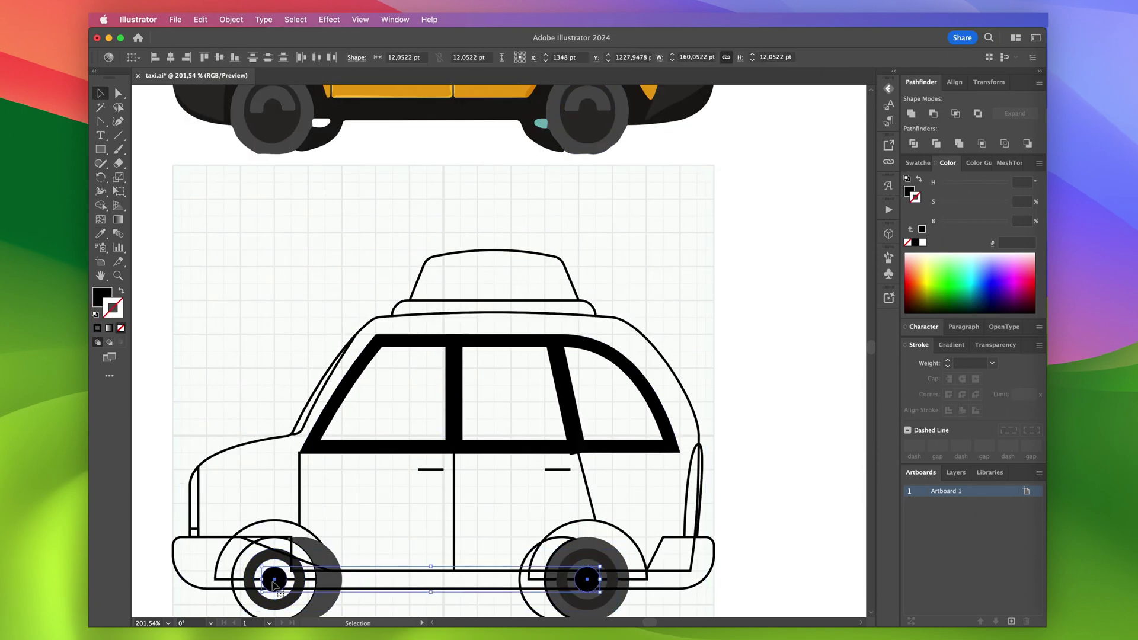
key("i")
left_click(599, 556)
Fill the front wheel's outer circle with the same tire gray as the rear wheel
key("v")
scroll(584, 560, "down", 2)
left_click(560, 559)
left_click(328, 541, "shift")
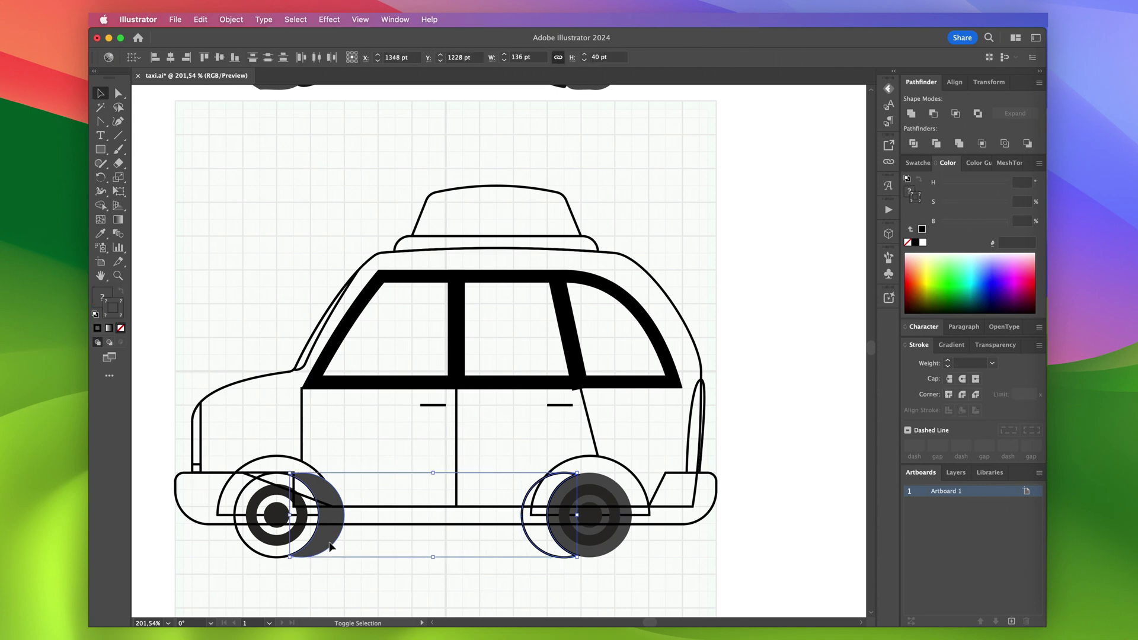
left_click(313, 538)
key("i")
left_click(563, 542)
Fill the two offset far-side wheels with the near-black color sampled from the reference taxi
key("v")
left_click(332, 535)
left_click(528, 539, "shift")
scroll(528, 539, "up", 2)
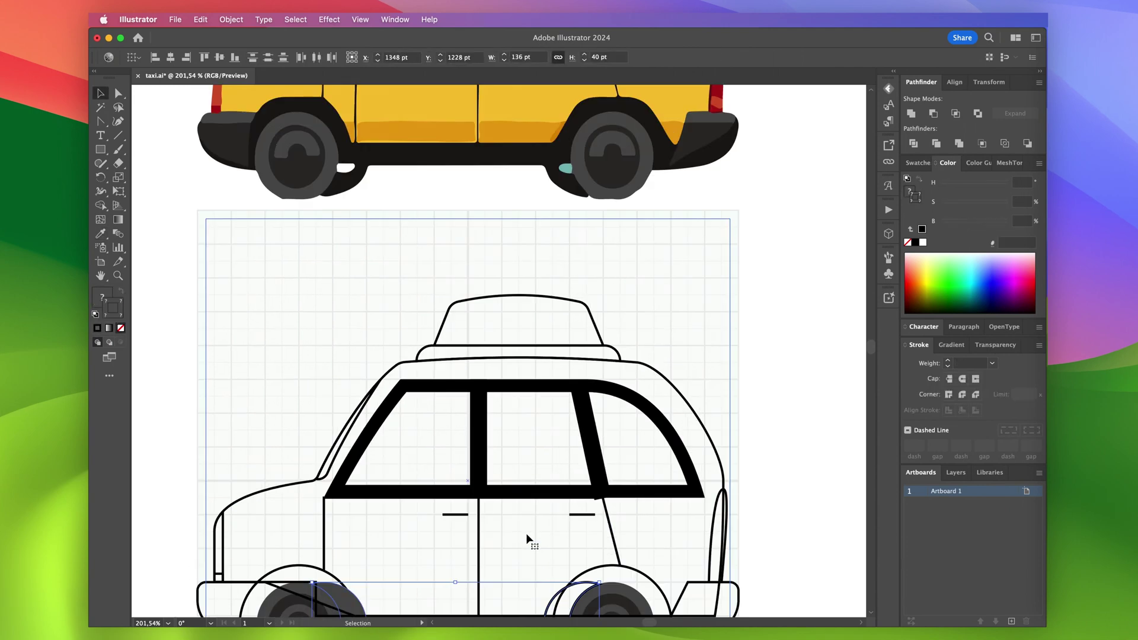
key("i")
left_click(567, 185)
Fill the bumper shape and both wheel arches with the near-black sampled from the reference taxi's underbody
scroll(567, 196, "down", 2)
key("v")
left_click(432, 514)
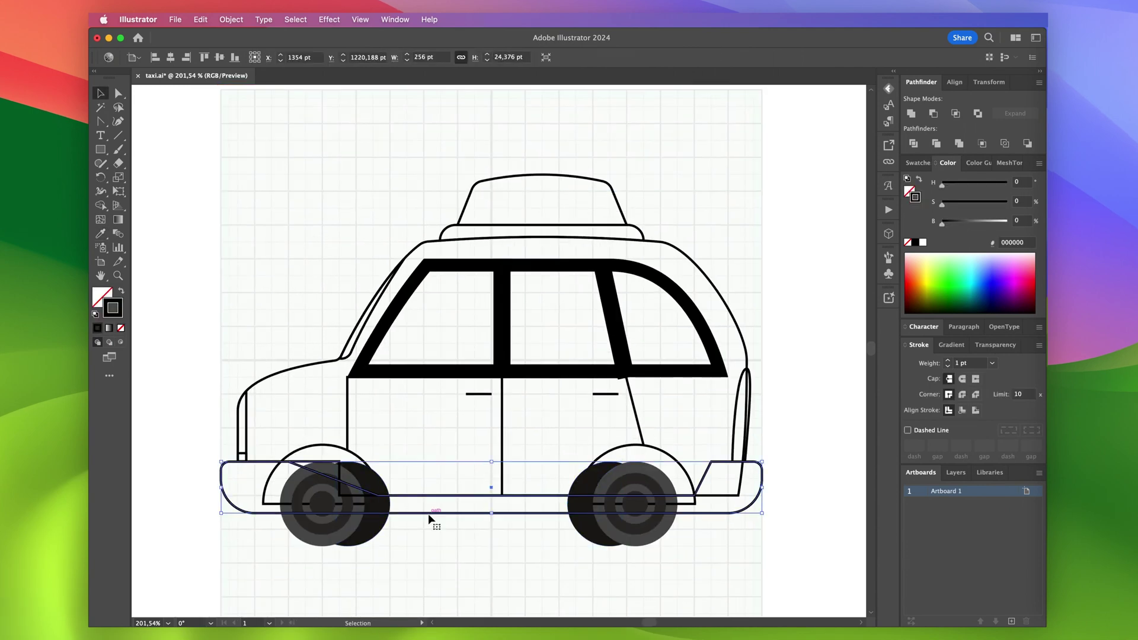
scroll(432, 519, "up", 3)
key("i")
left_click(408, 134)
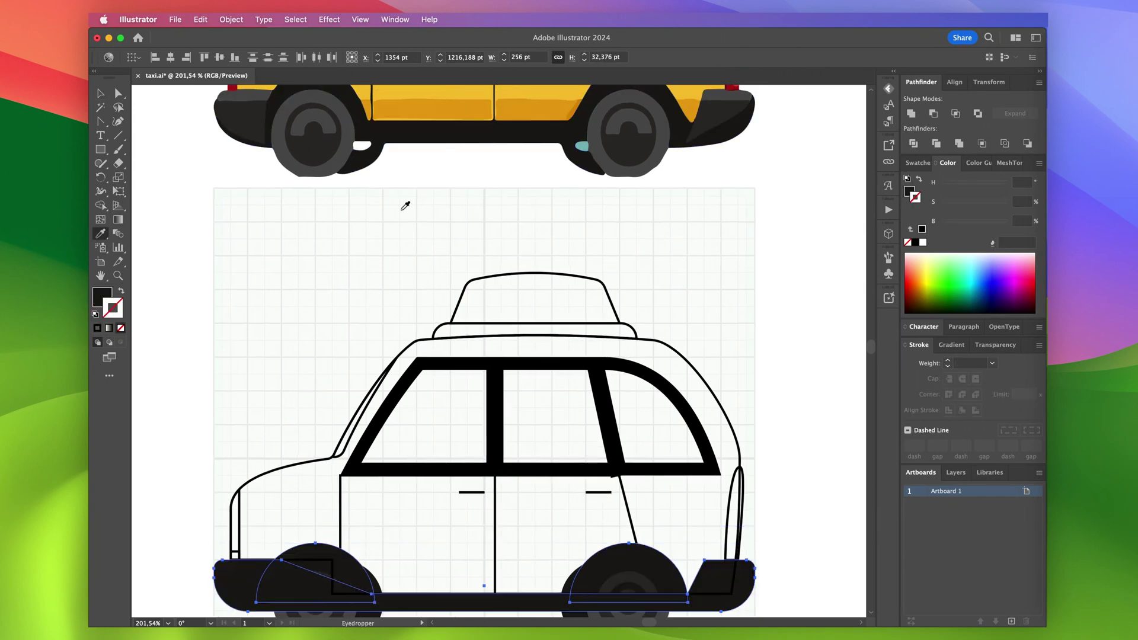
Round the inner upper corner of the rear bumper
scroll(404, 210, "down", 3)
key("v")
left_click(218, 378)
scroll(217, 377, "down", 2)
scroll(217, 377, "up", 2)
key("a")
left_click(648, 520)
left_click(643, 510)
left_click_drag(652, 527, 652, 527)
left_click(638, 573)
Trim the rear far-side wheel to its lower half by deleting its upper anchor points
scroll(598, 575, "left", 2)
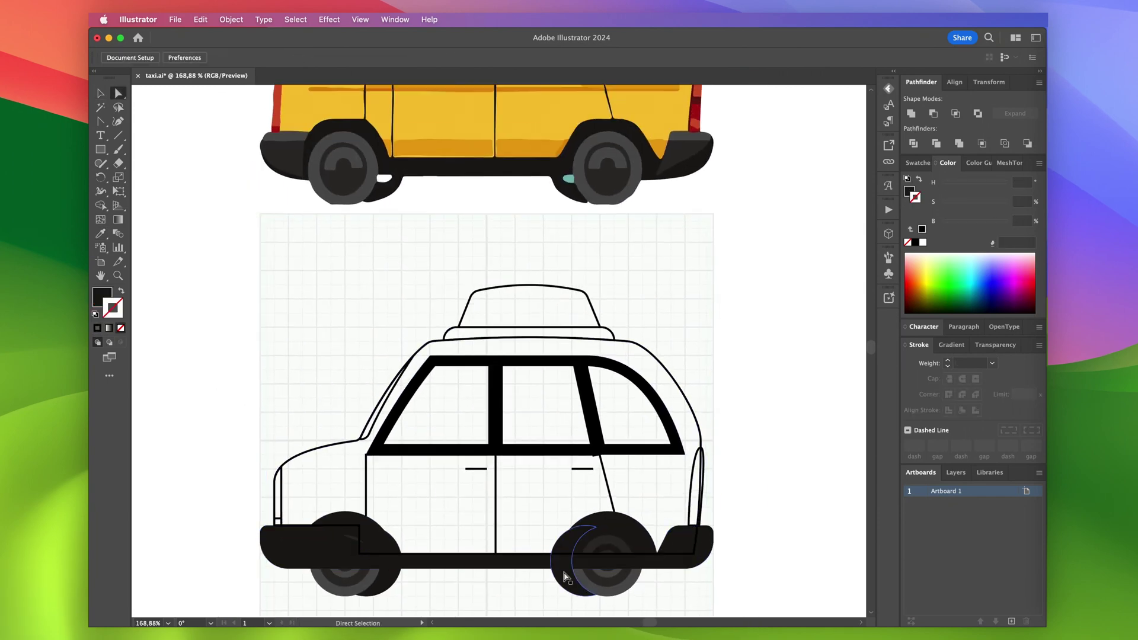
left_click(566, 575)
scroll(569, 576, "up", 2)
left_click(591, 515)
left_click(603, 516, "shift")
key("Delete")
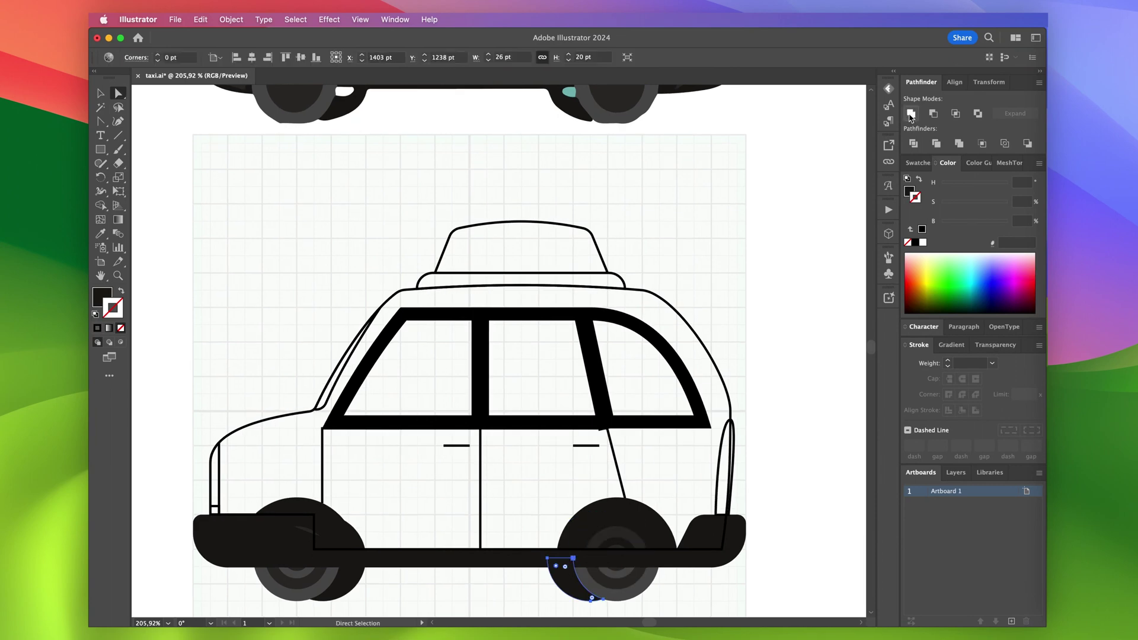
Trim the front far-side wheel to its lower half by deleting its upper anchors, and close the shape with Unite
left_click(310, 517)
scroll(323, 516, "up", 4)
left_click(323, 516, "shift")
scroll(322, 515, "down", 4)
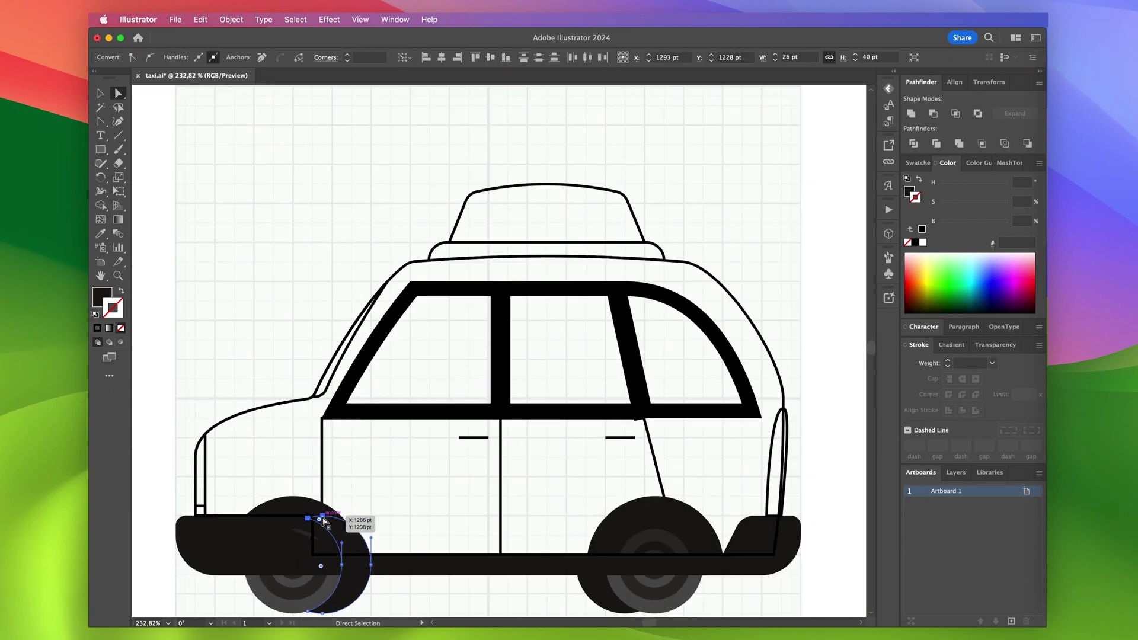
key("Delete")
left_click(918, 115)
Copy the colored rear wheel horizontally onto the front wheel, in front of the wheel arch, at X 1274 pt
scroll(539, 439, "down", 2)
scroll(538, 448, "down", 2)
key("b")
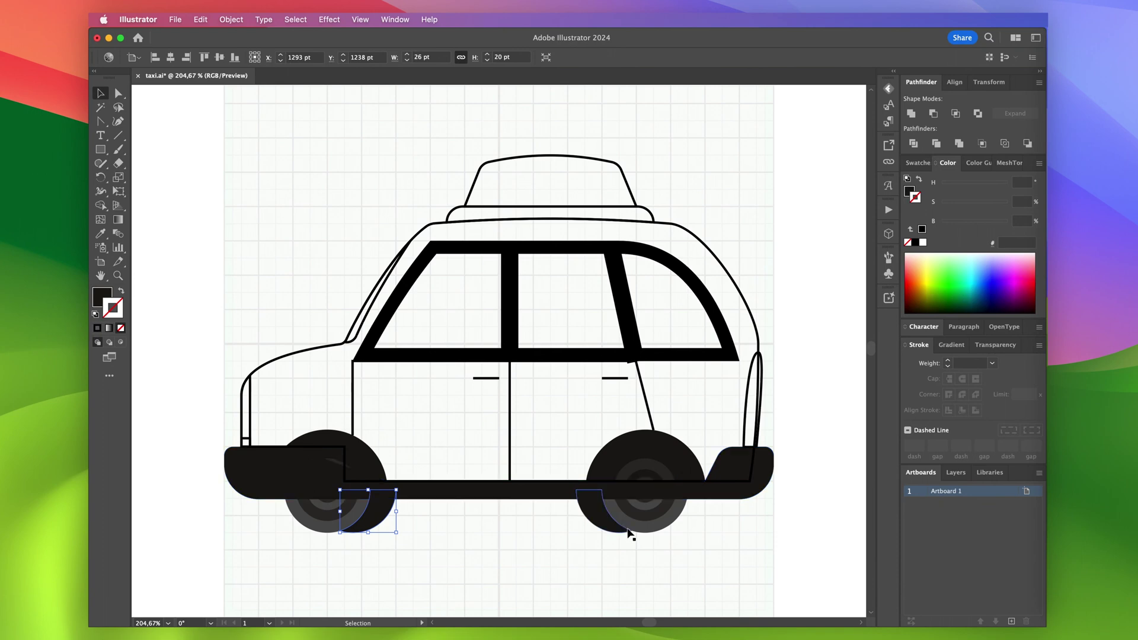
left_click(646, 520)
left_click_drag(649, 507, 333, 507)
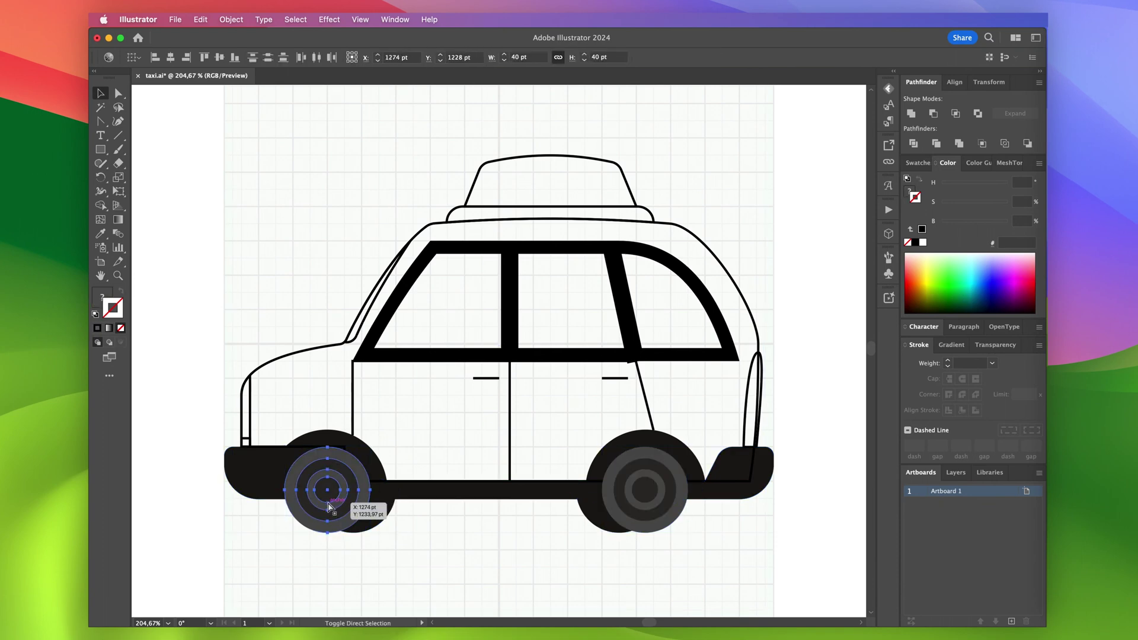
Fill the taxi body with the yellow sampled from the reference and remove its stroke
scroll(427, 488, "down", 2)
scroll(428, 488, "up", 2)
left_click(364, 485)
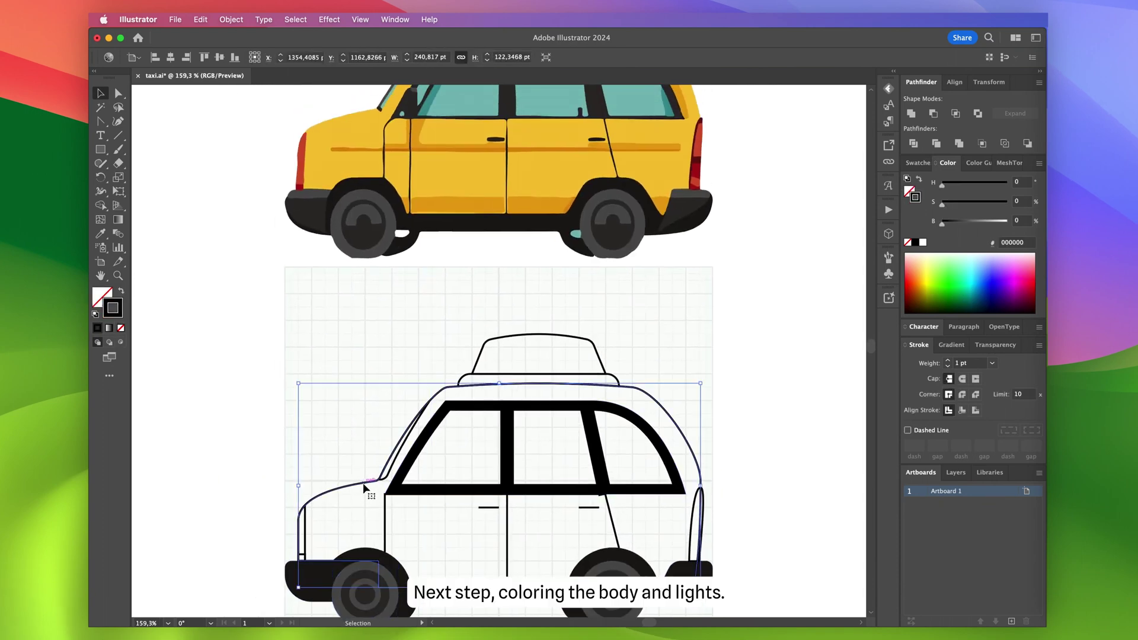
left_click(541, 175)
key("v")
left_click(457, 313)
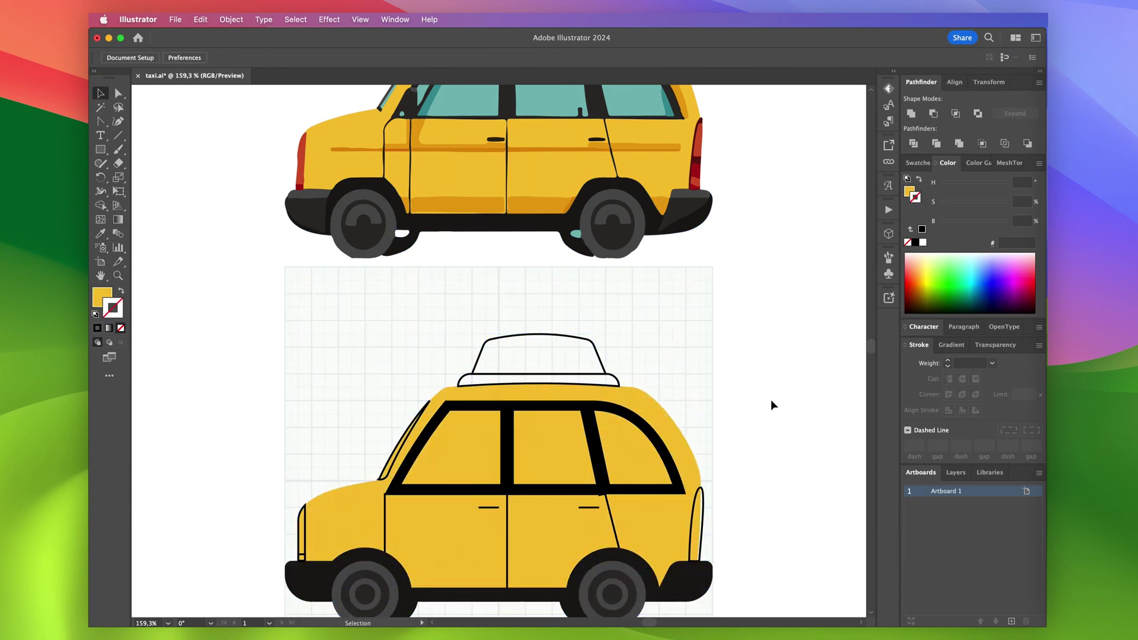
Expand the thick black strokes of the window frame and both pillars into filled shapes
scroll(759, 406, "up", 3)
scroll(759, 406, "left", 1)
left_click(524, 485)
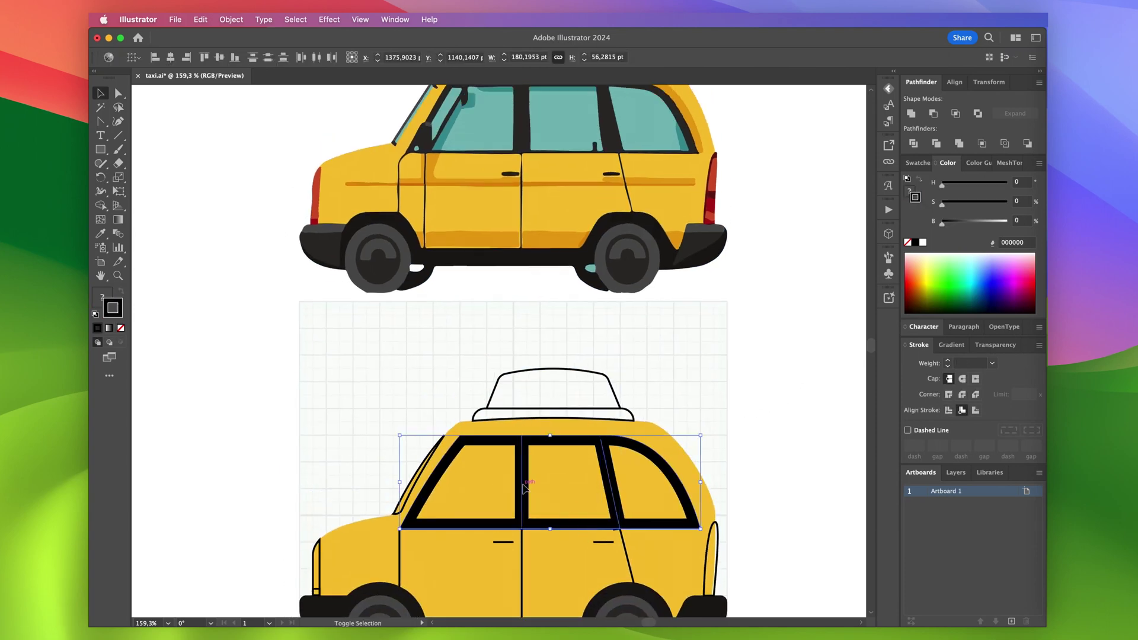
scroll(526, 491, "up", 1)
scroll(526, 491, "right", 1)
left_click(231, 20)
left_click(251, 192)
scroll(699, 488, "down", 3)
scroll(699, 488, "left", 1)
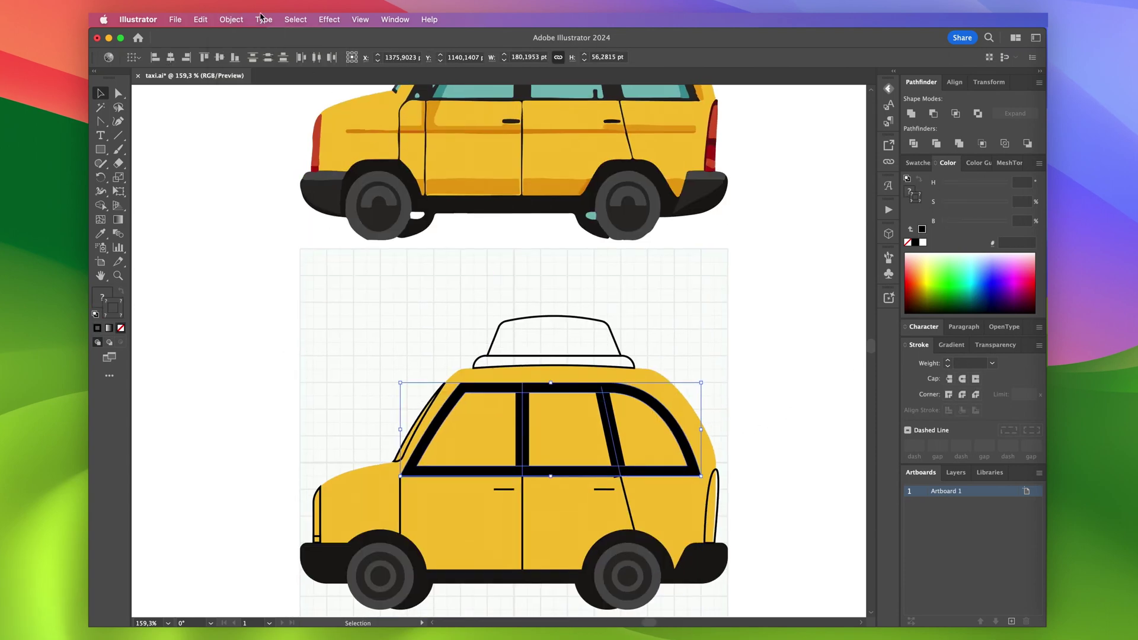
left_click(231, 20)
left_click(272, 181)
left_click(597, 432)
Fill the expanded window frame and pillars with the dark gray sampled from the reference's window frame
scroll(595, 450, "down", 2)
scroll(581, 510, "up", 4)
scroll(582, 511, "down", 3)
scroll(584, 474, "up", 3)
key("i")
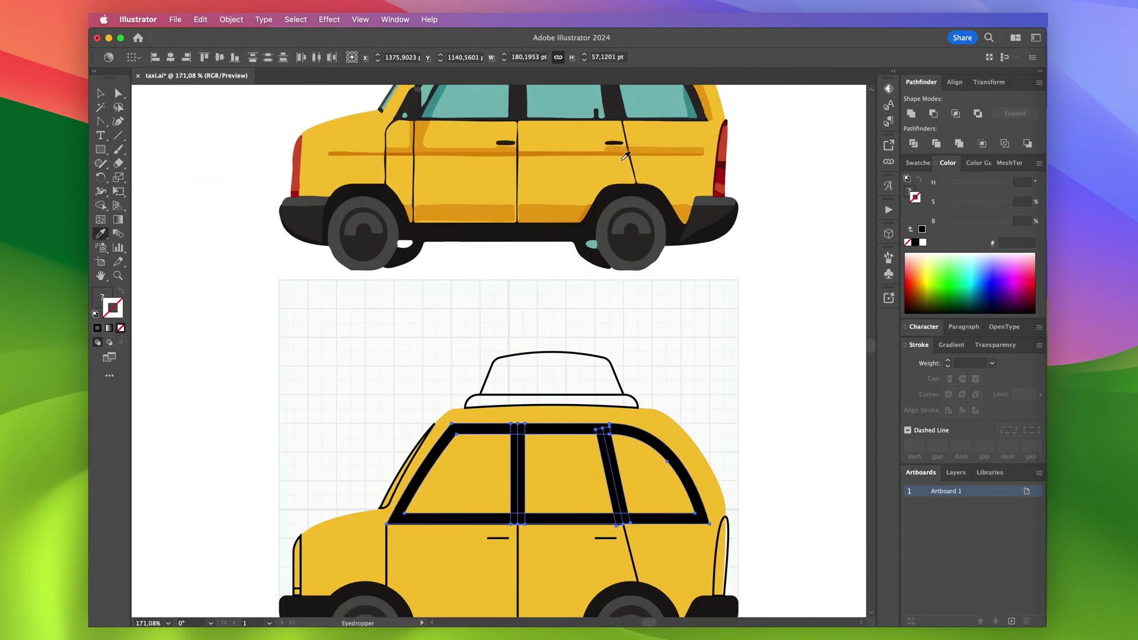
left_click(614, 114)
Pull the rear pillar's upper end and the door pillar's lower end inside the window frame
scroll(629, 521, "up", 8)
key("a")
left_click_drag(614, 463, 612, 446)
scroll(677, 436, "down", 8)
key("v")
left_click(529, 412)
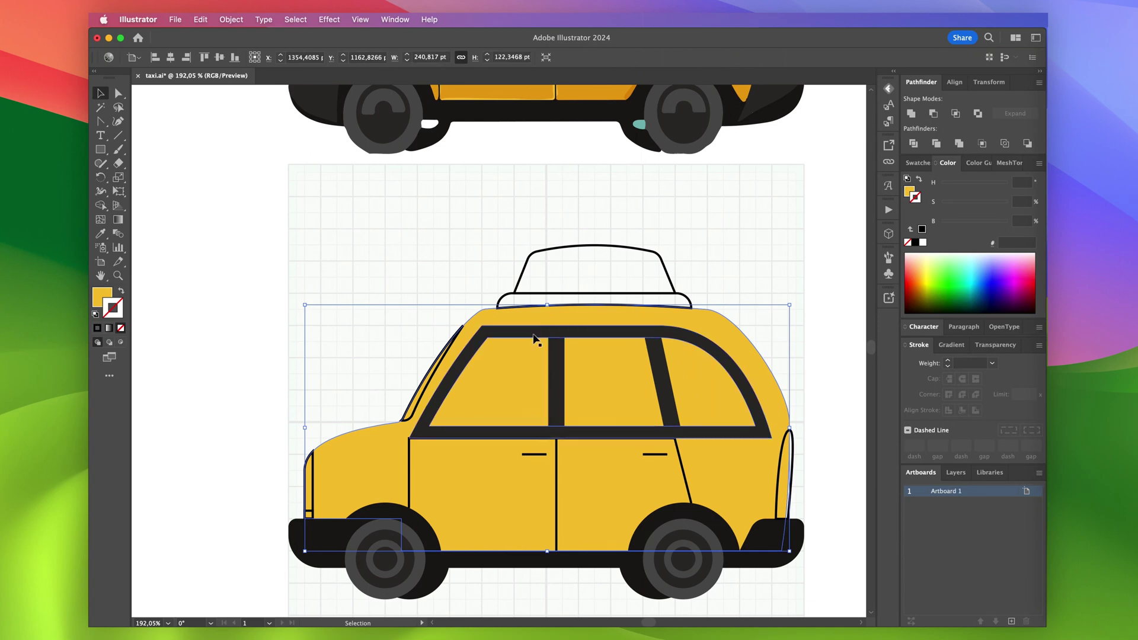
left_click(555, 363)
scroll(557, 359, "up", 5)
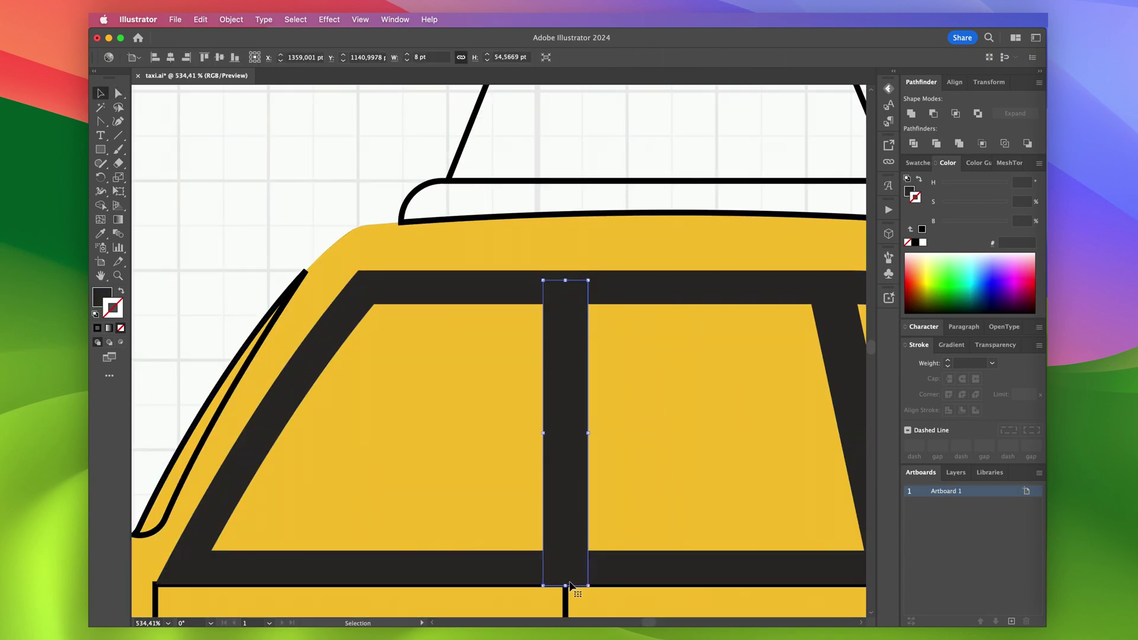
left_click_drag(567, 585, 567, 577)
Unite the window frame and both pillars into one shape
scroll(599, 474, "right", 5)
left_click(669, 379)
left_click(669, 558, "shift")
scroll(610, 474, "down", 4)
left_click(911, 114)
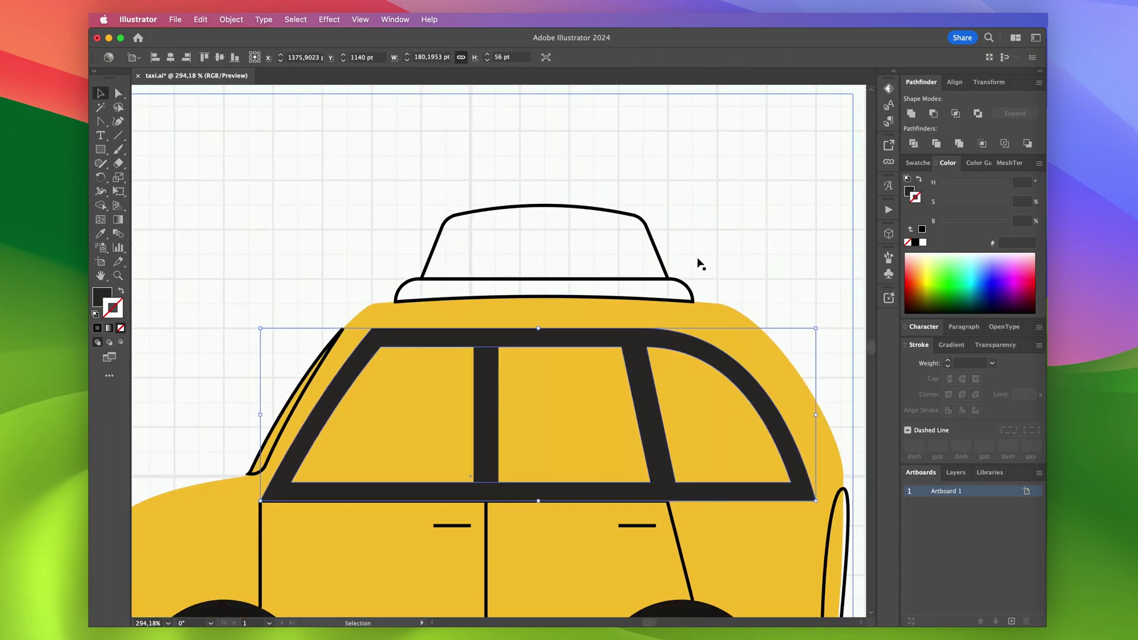
Fill the windshield with the teal sampled from the reference taxi's glass and remove its stroke
scroll(699, 263, "down", 4)
left_click(463, 343)
scroll(461, 332, "up", 5)
key("i")
scroll(438, 198, "up", 4)
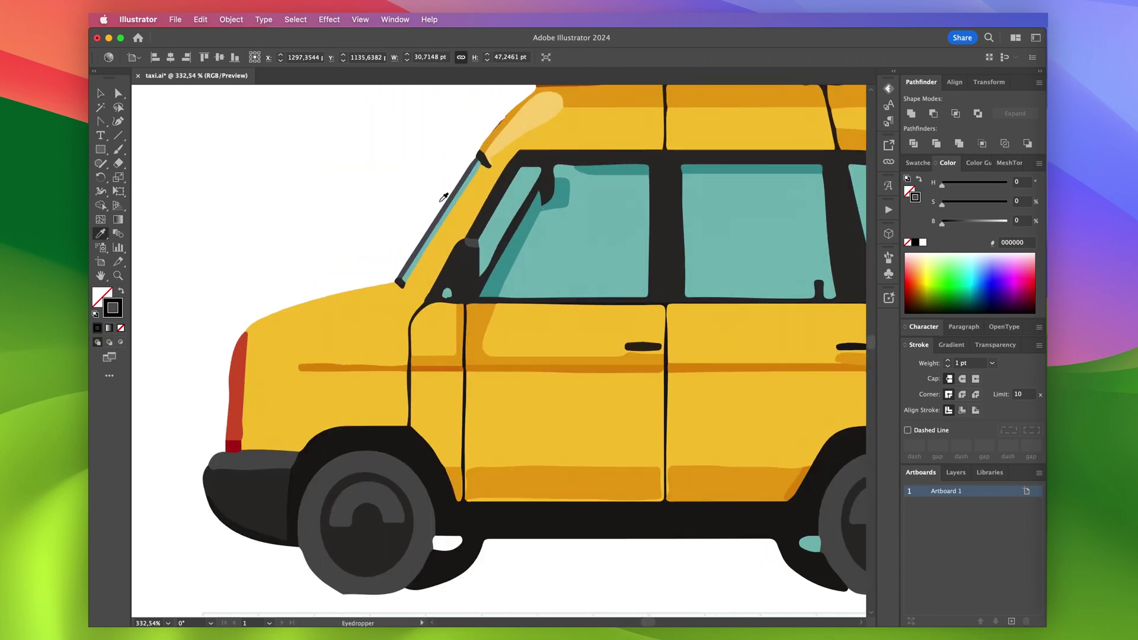
scroll(600, 220, "down", 4)
Fill the small square below the front light with the dark red sampled from the reference
left_click(339, 577)
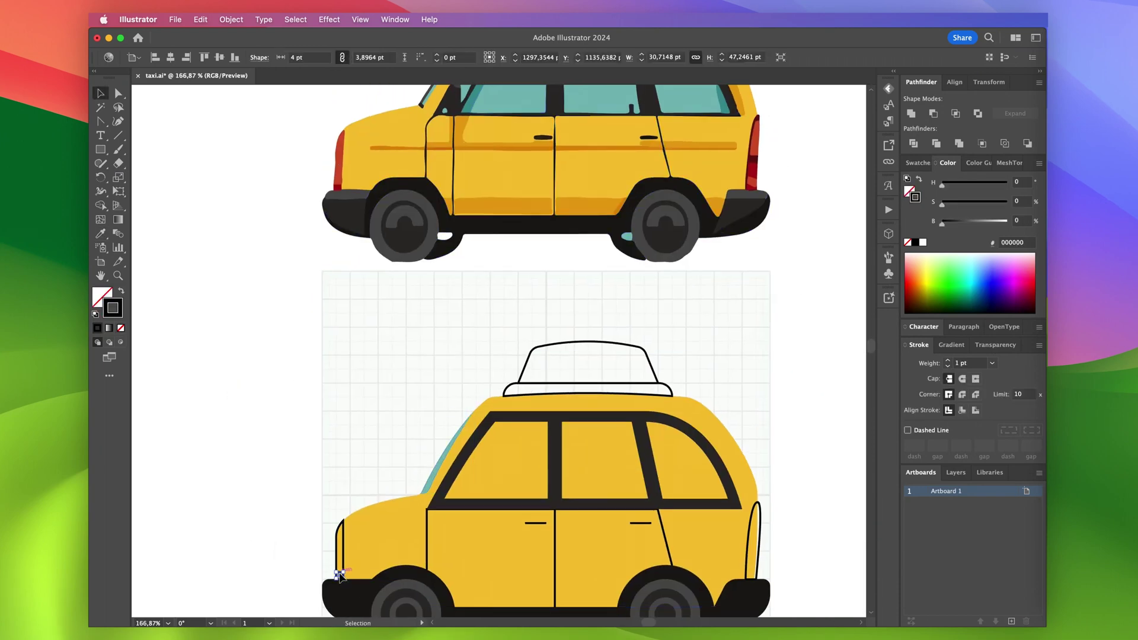
scroll(358, 382, "up", 5)
key("i")
left_click(383, 266)
scroll(384, 268, "down", 5)
Fill the tall front light with the bright red sampled from the reference taxi's front light
key("v")
left_click(398, 476)
scroll(399, 476, "up", 3)
key("i")
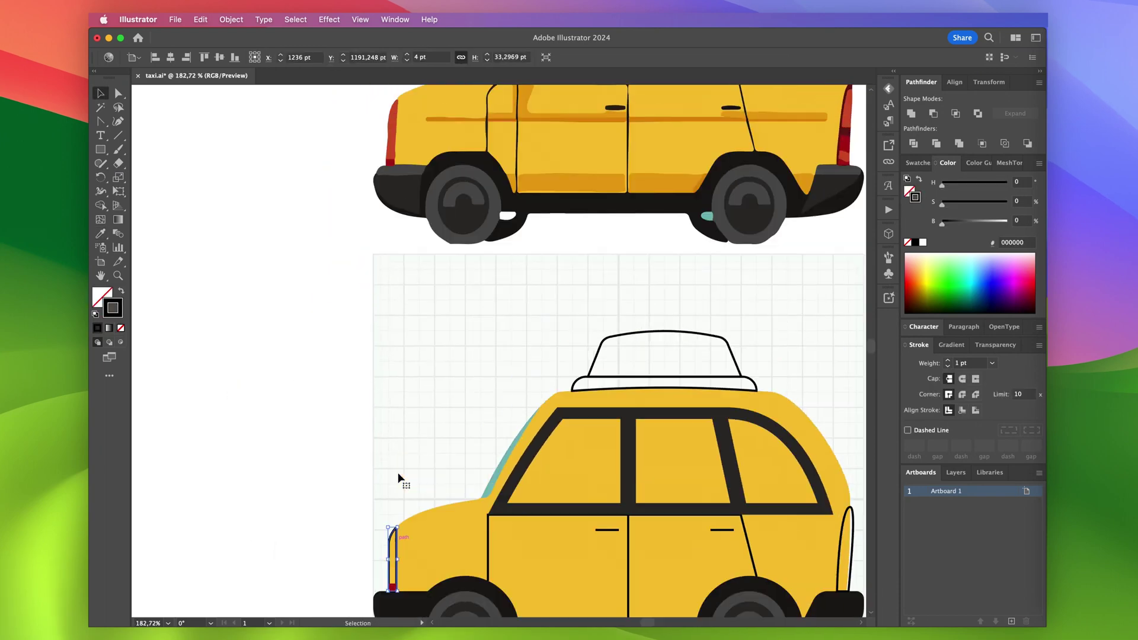
left_click(390, 127)
key("v")
scroll(409, 406, "down", 2)
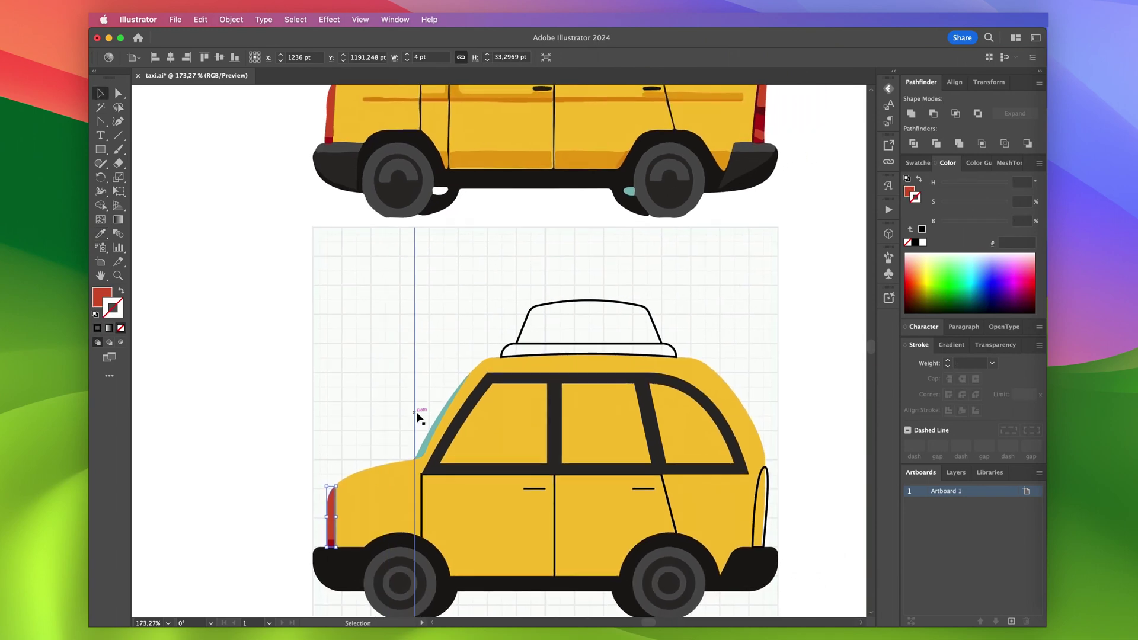
Fill the tall rear light with the red sampled from the reference taxi's rear light
scroll(418, 416, "right", 1)
left_click(728, 490)
scroll(730, 490, "up", 1)
key("i")
left_click(680, 137)
scroll(699, 196, "down", 2)
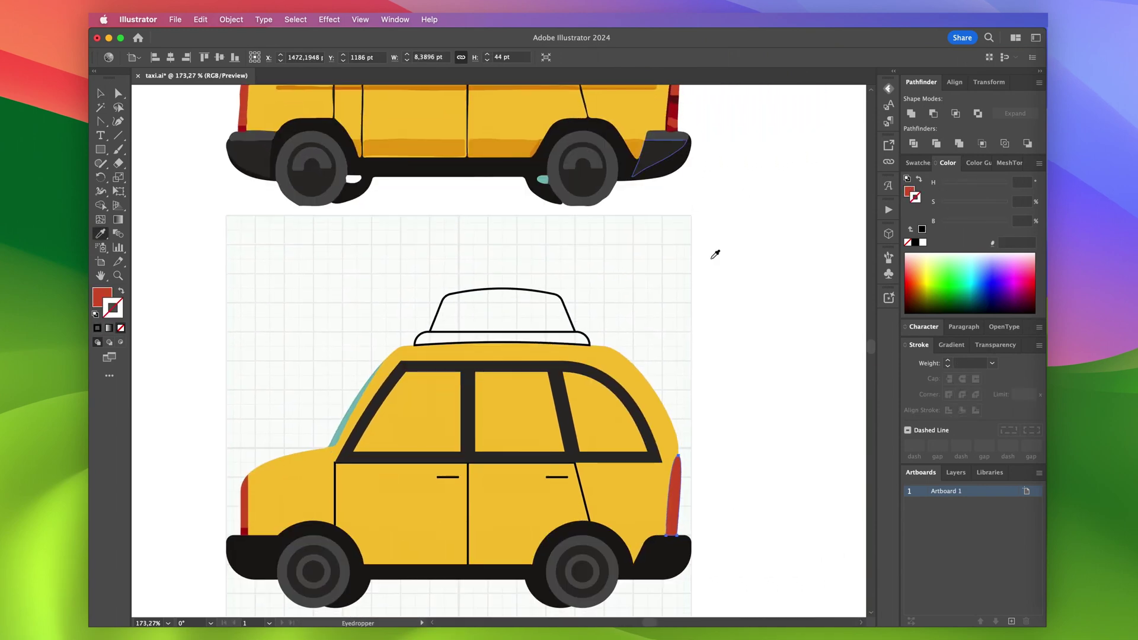
key("v")
left_click(781, 290)
Release the window frame's compound path to get separate window pane shapes
scroll(781, 289, "up", 4)
scroll(600, 519, "down", 4)
scroll(600, 518, "left", 1)
left_click(634, 388)
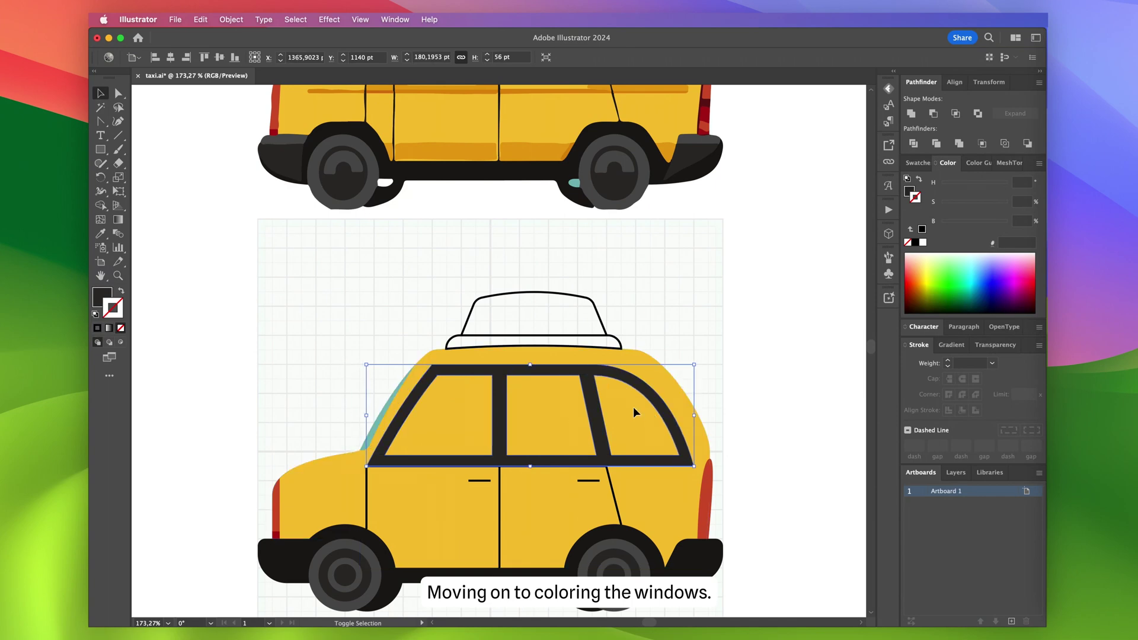
right_click(619, 403)
left_click(668, 500)
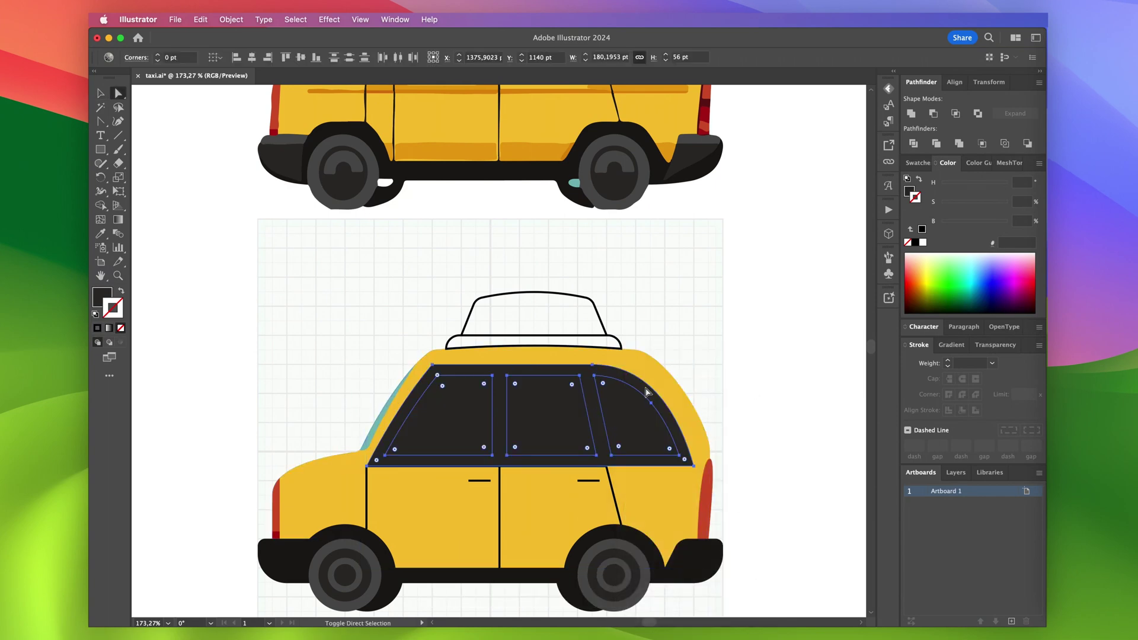
key("super+shift+a")
Fill all three side window panes with the teal sampled from the reference taxi's glass
left_click(457, 421)
left_click(545, 421, "shift")
left_click(633, 422, "shift")
scroll(635, 418, "up", 4)
scroll(635, 418, "left", 1)
key("i")
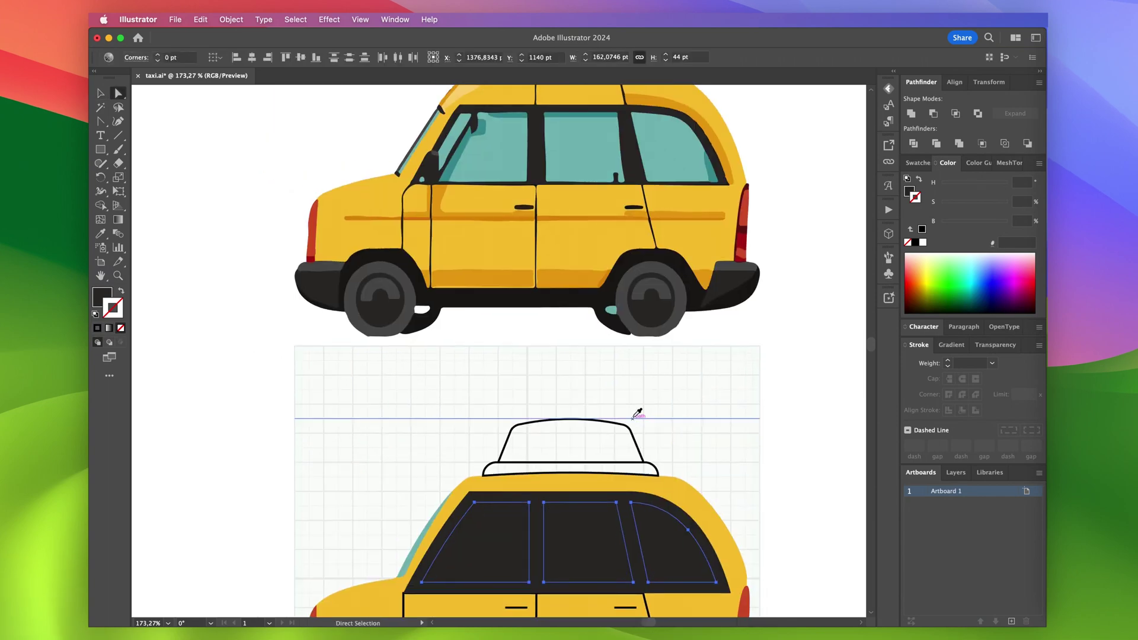
left_click(514, 161)
key("v")
scroll(728, 330, "down", 1)
scroll(729, 329, "right", 1)
left_click(767, 343)
Fill the roof piece's base with dark brown and its upper part with orange, both sampled from the reference
scroll(766, 343, "down", 2)
scroll(767, 343, "up", 2)
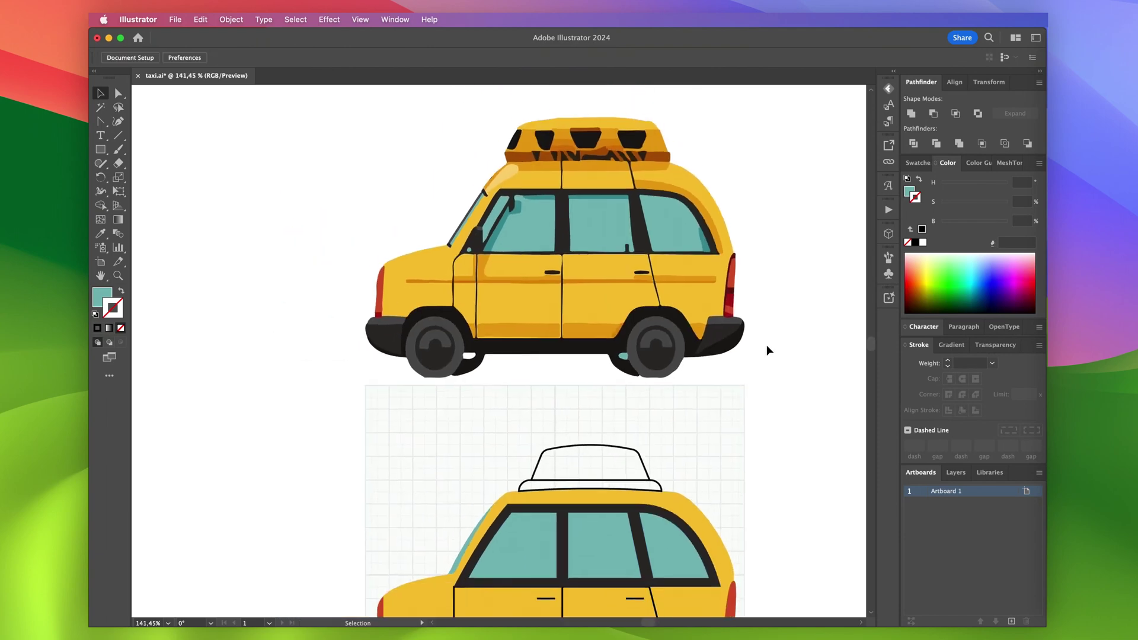
left_click(658, 483)
left_click(658, 485)
key("i")
left_click(533, 158)
key("v")
left_click(555, 452)
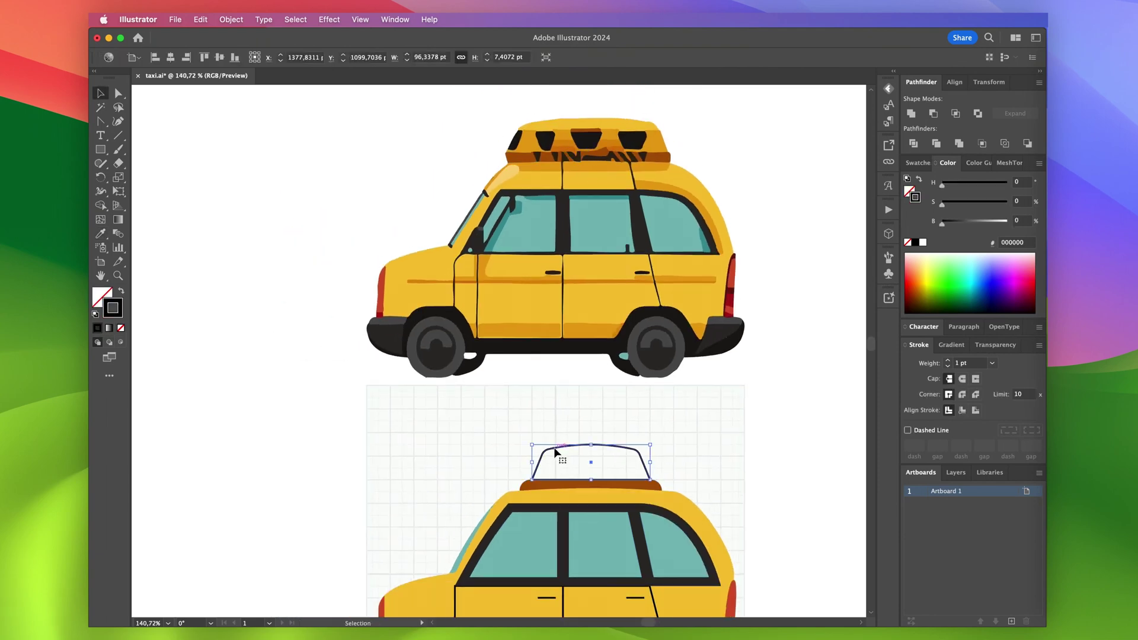
left_click(532, 138)
key("a")
Extend the front wheel arch's lower front corner straight down to the bottom edge of the black base
scroll(533, 356, "down", 4)
left_click(460, 446)
scroll(364, 512, "up", 10)
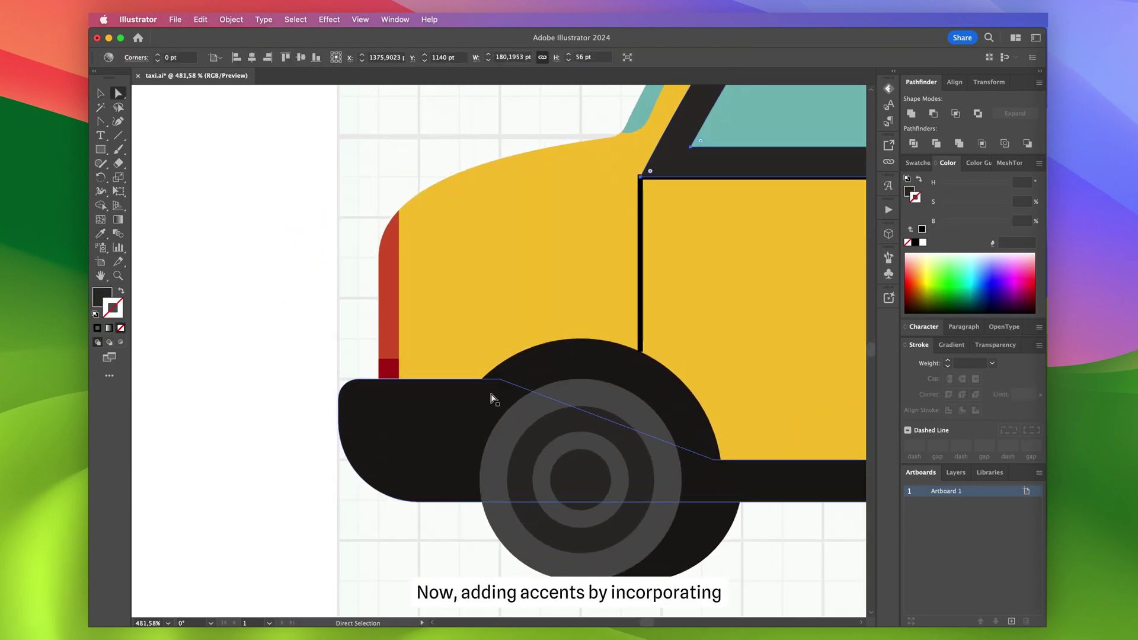
left_click(439, 480)
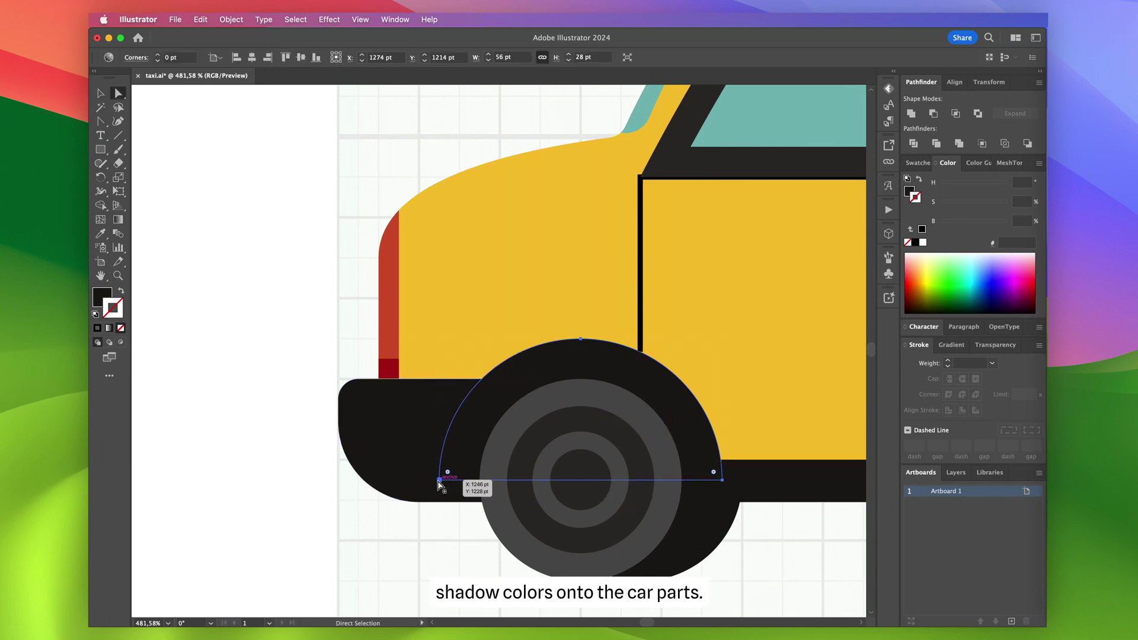
left_click_drag(439, 480, 439, 495)
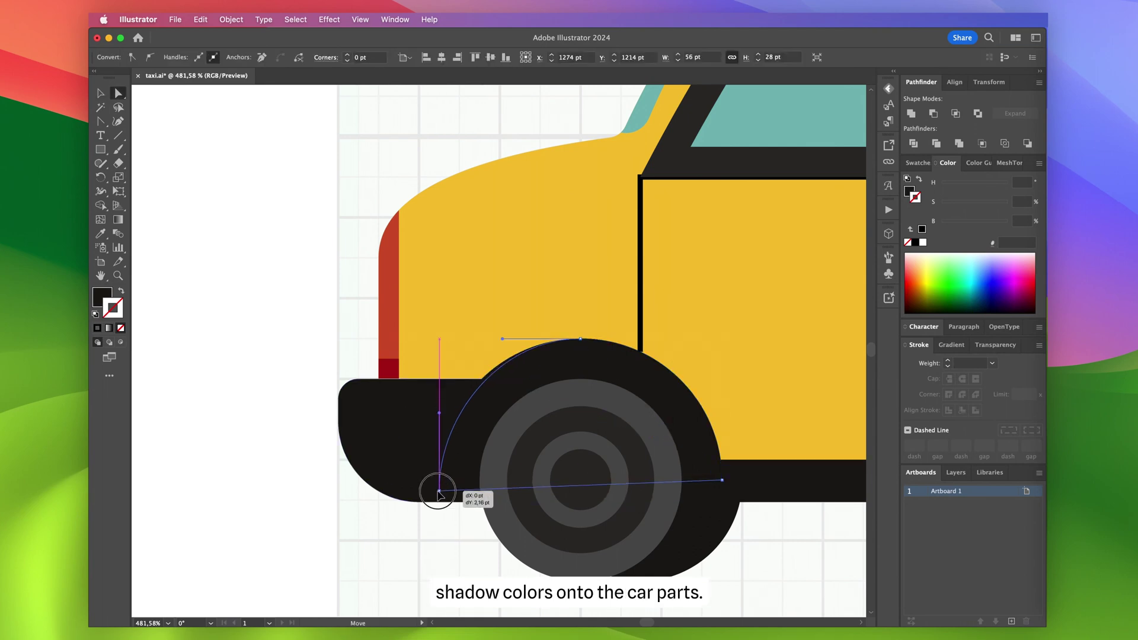
Cut the black base along the front wheel arch to isolate the front bumper as its own piece
left_click(403, 419)
left_click(360, 399, "shift")
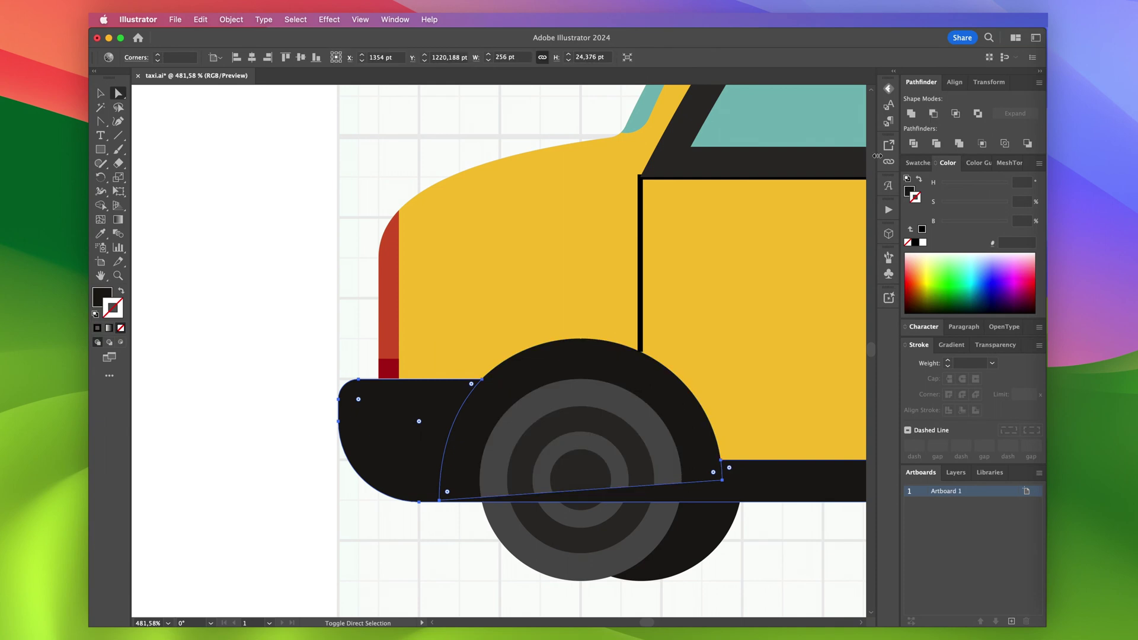
left_click_drag(457, 506, 505, 457)
key("a")
left_click(420, 475)
scroll(426, 506, "up", 10)
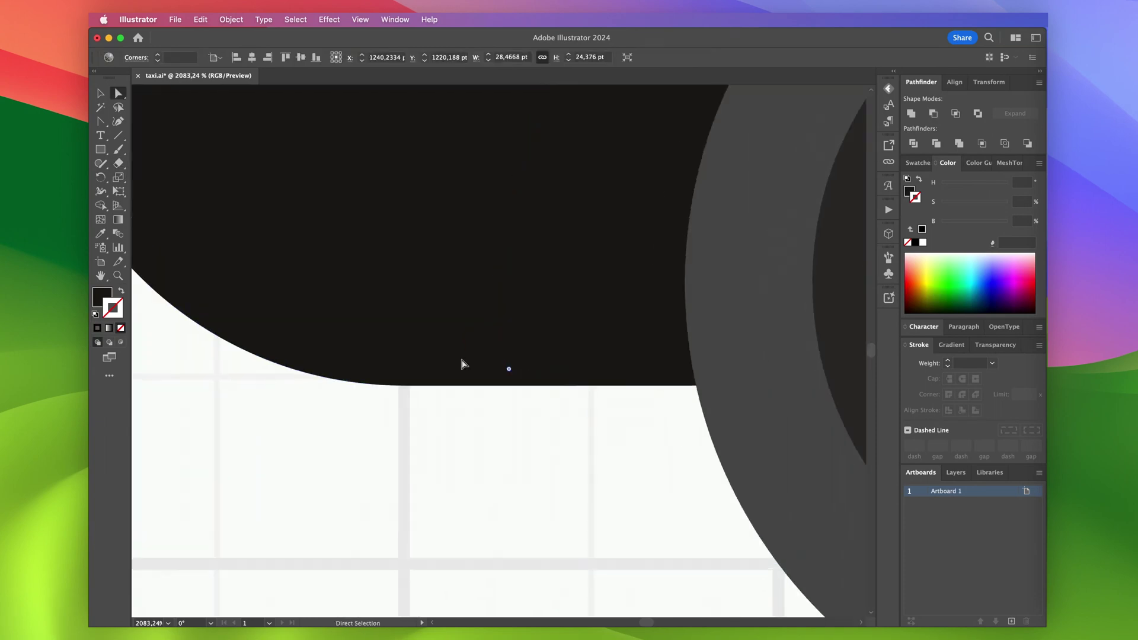
left_click(640, 382)
left_click_drag(640, 383, 531, 400)
scroll(531, 401, "down", 10)
left_click(548, 343)
Fill the front bumper piece with a sampled dark grey slightly lighter than the base
key("i")
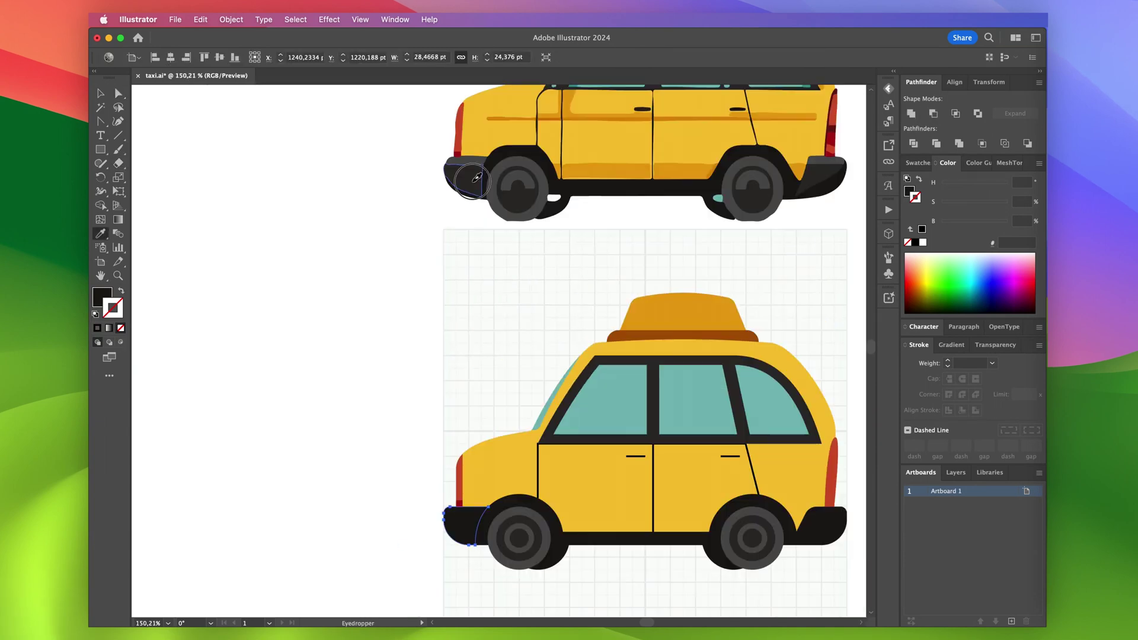
left_click(473, 525)
key("a")
scroll(473, 379, "up", 8)
key("m")
left_click_drag(408, 329, 777, 395)
scroll(648, 373, "down", 8)
Extend the rear wheel arch's lower rear corner straight down to the bottom edge of the black base
key("a")
left_click(750, 391)
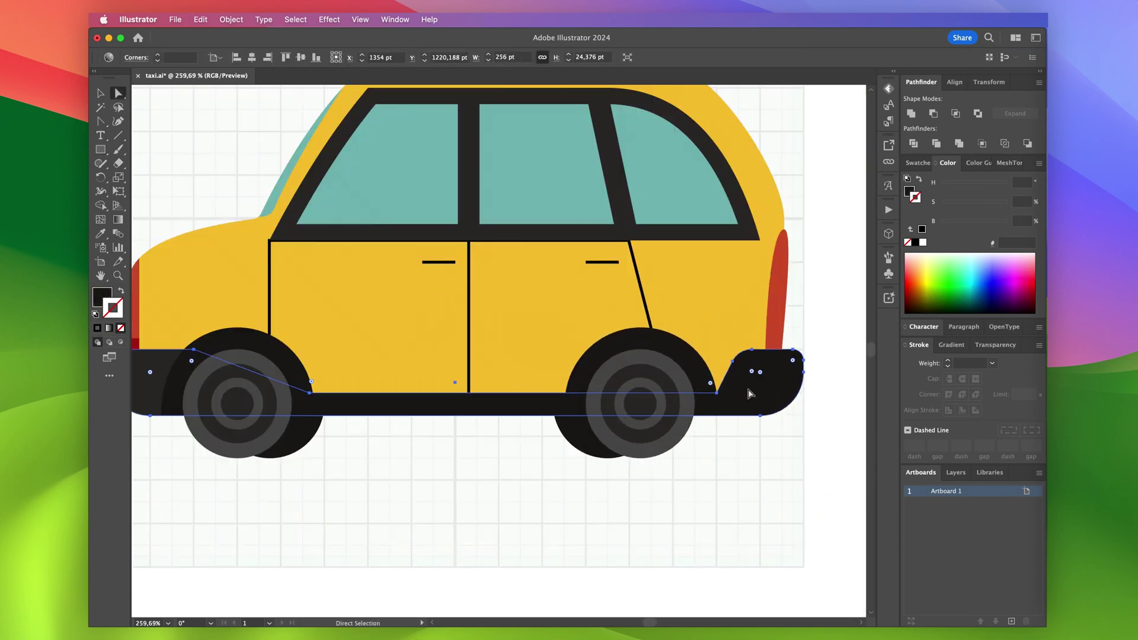
scroll(741, 385, "up", 5)
left_click_drag(682, 422, 681, 437)
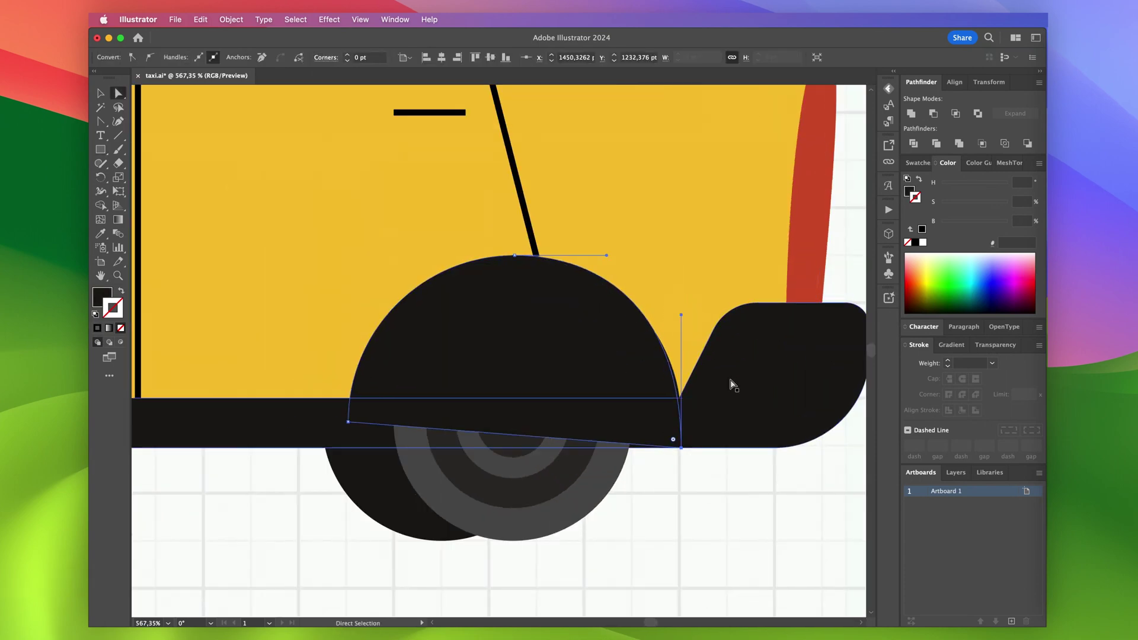
left_click_drag(839, 391, 780, 392)
key("super+z")
Subtract the rear wheel arch from the black base to isolate the rear bumper as its own piece
left_click(651, 360)
left_click(735, 374, "shift")
left_click(933, 115)
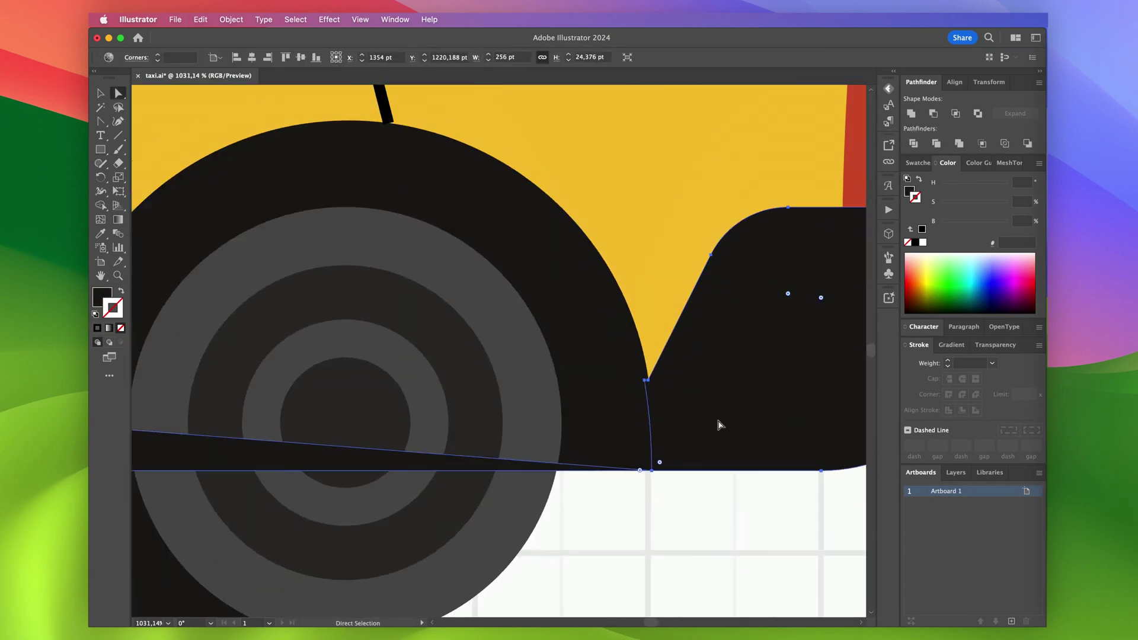
key("super+z")
scroll(678, 429, "up", 5)
left_click(575, 293)
scroll(646, 364, "down", 10)
Fill the rear bumper piece with the same dark grey as the front bumper
key("i")
left_click(307, 412)
key("a")
left_click(827, 495)
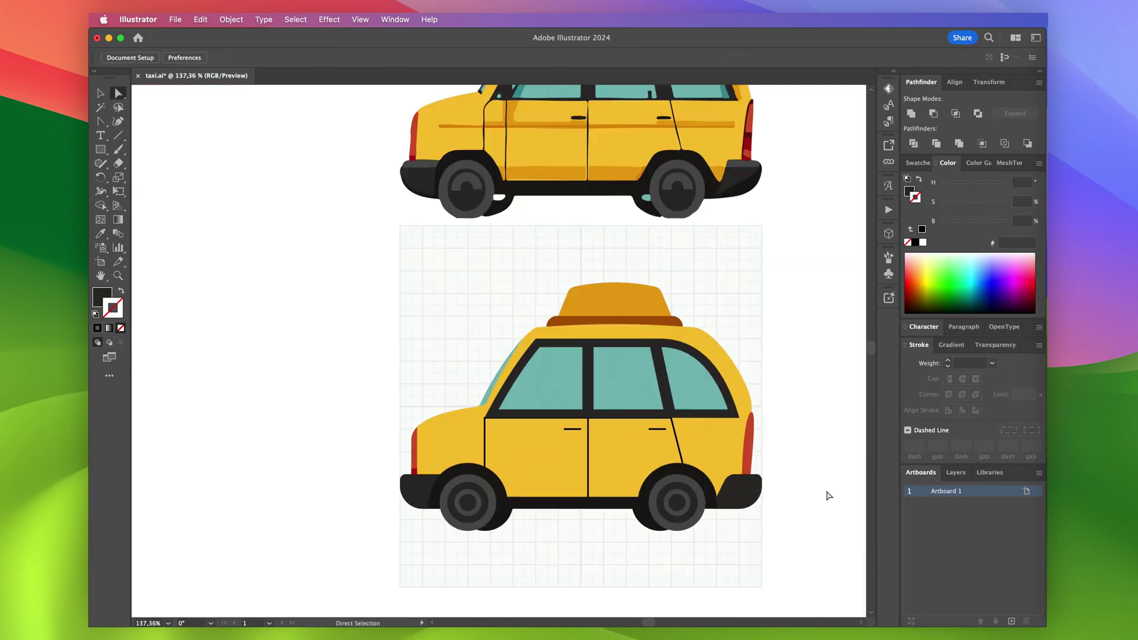
Draw a 256 by 8 pt bar level with the bumpers' upper edge and erase a gap through its middle
scroll(828, 493, "down", 1)
key("m")
scroll(452, 504, "up", 1)
left_click_drag(379, 538, 806, 525)
key("v")
left_click_drag(564, 530, 564, 462)
scroll(402, 480, "up", 6)
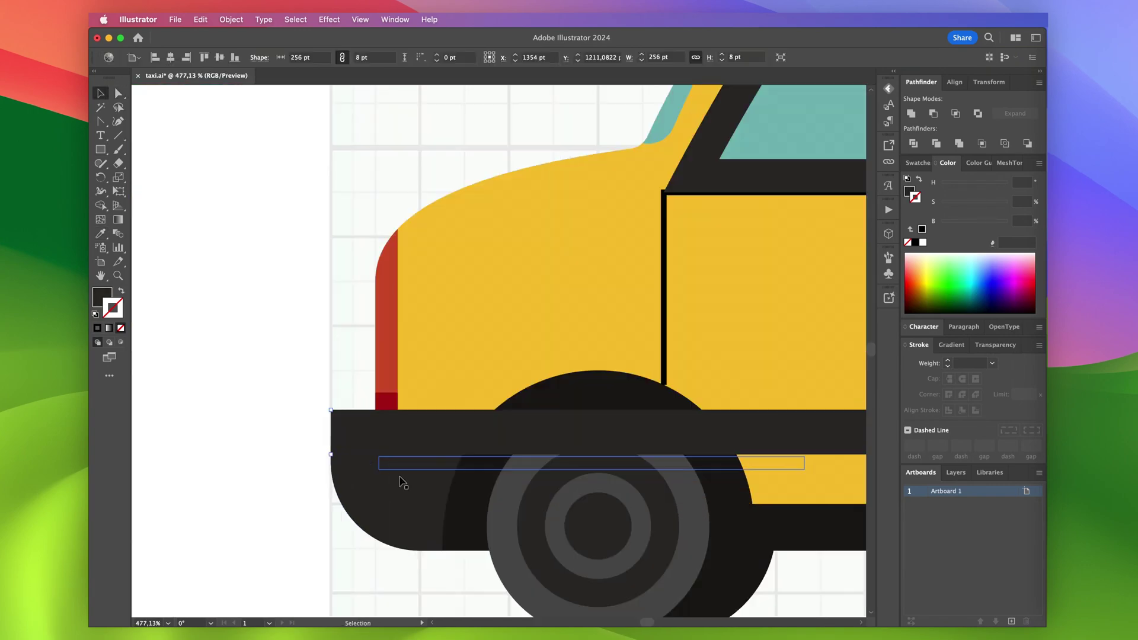
scroll(400, 478, "up", 4)
left_click_drag(367, 384, 367, 398)
scroll(368, 398, "down", 10)
key("shift+e")
left_click_drag(581, 391, 581, 423)
Intersect the bar's front half with the front bumper and fill the result with lighter grey sampled from the reference bumper
key("a")
left_click(573, 402)
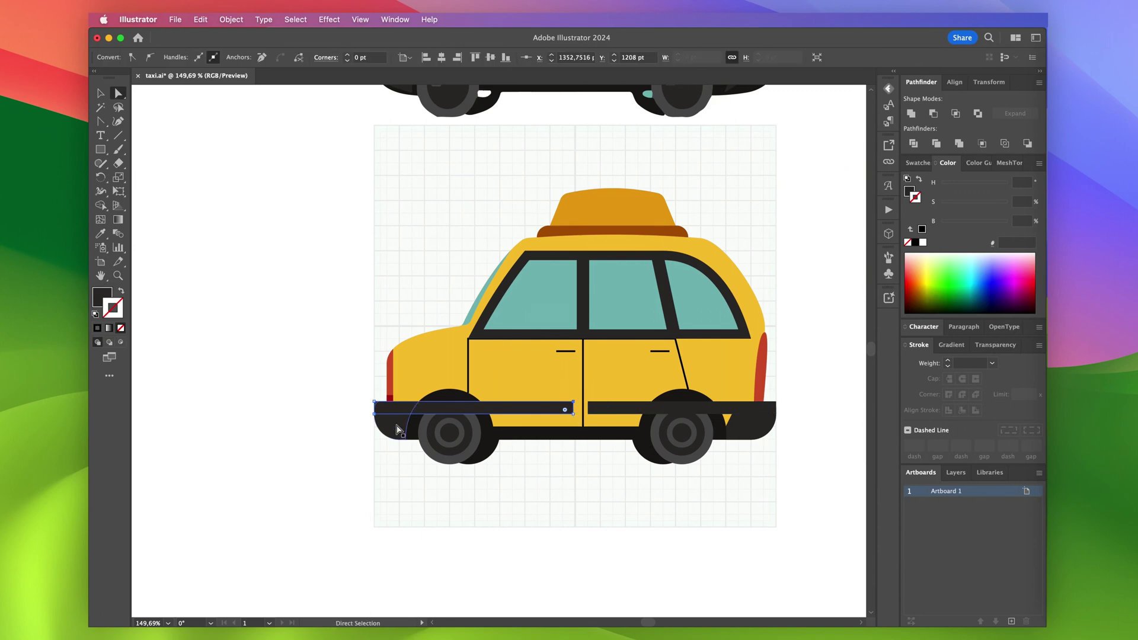
left_click(398, 430)
left_click(439, 410, "shift")
left_click(955, 113)
scroll(528, 379, "up", 4)
key("i")
left_click(371, 159)
Intersect the bar's rear half with the rear bumper and fill the result with the same lighter grey
left_click(640, 511)
left_click(722, 531, "shift")
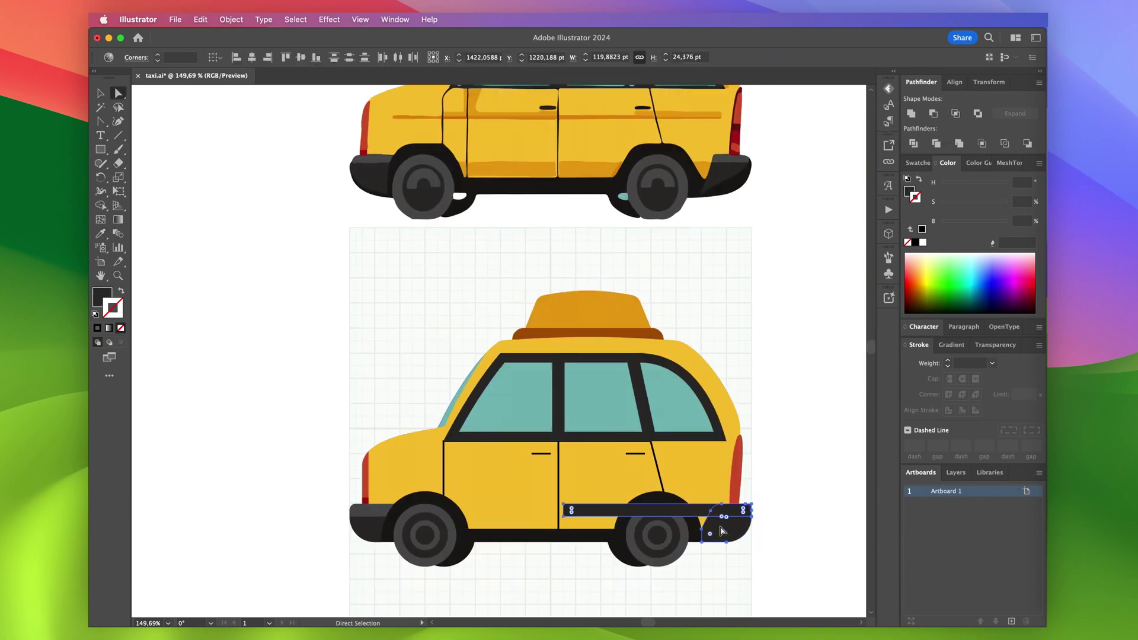
left_click(705, 513, "shift")
left_click(956, 113)
key("i")
left_click(655, 511)
left_click(828, 381)
Draw an 8 pt high strip along the doors' lower edge between the wheels and fill it with orange sampled from the reference
scroll(829, 382, "down", 2)
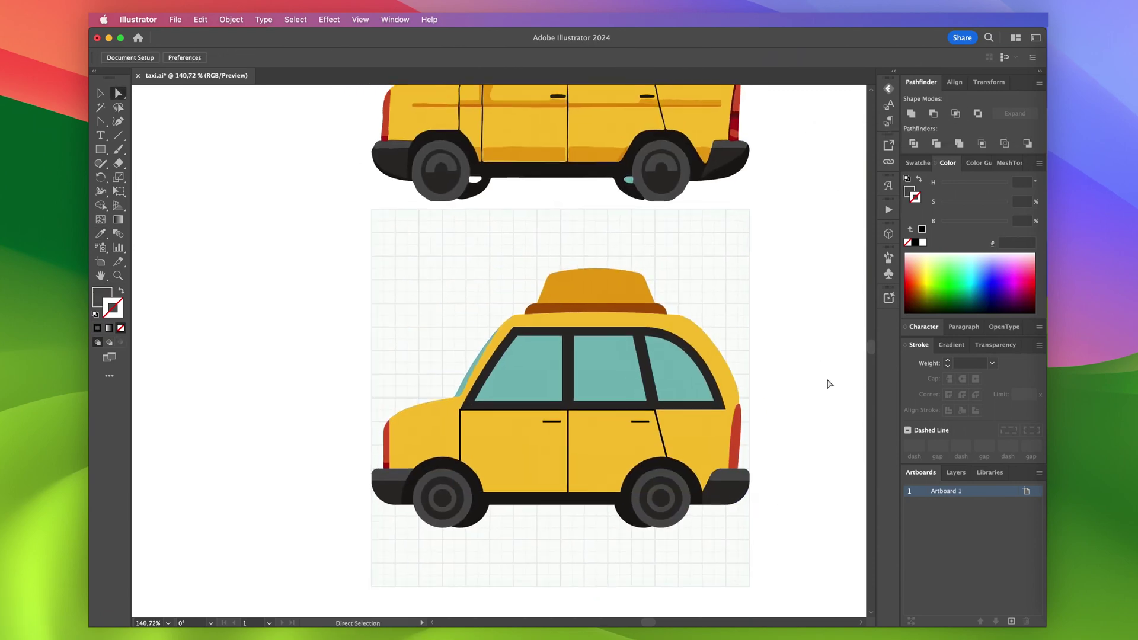
scroll(528, 511, "up", 3)
key("m")
left_click_drag(471, 472, 769, 487)
scroll(759, 486, "down", 4)
key("i")
left_click(646, 206)
scroll(629, 464, "up", 6)
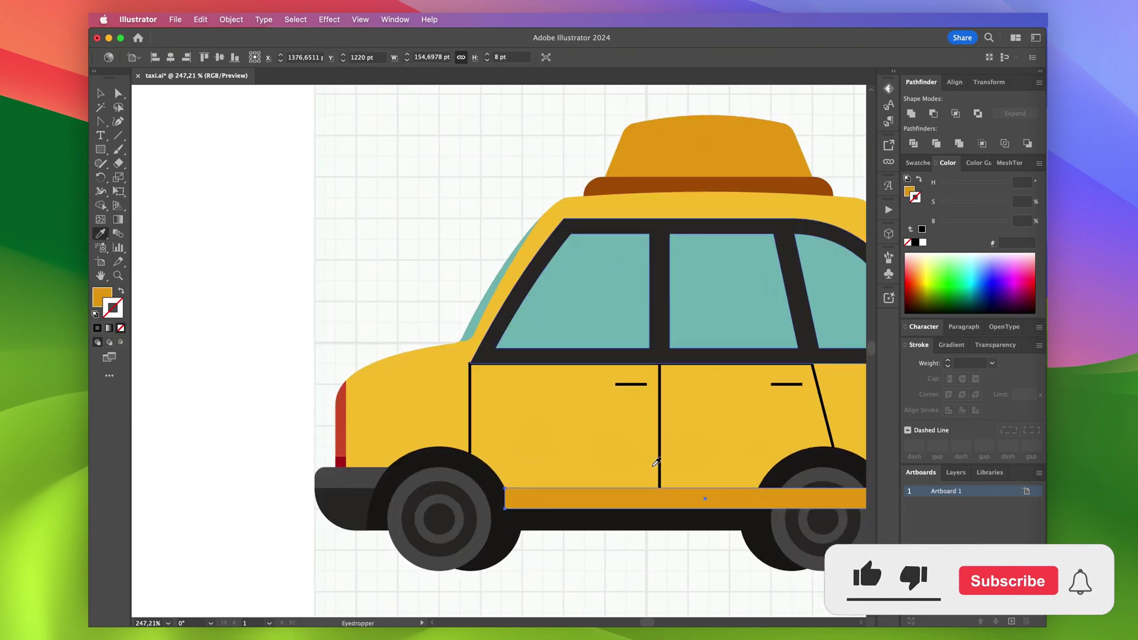
Send the orange strip backward in the stacking order, behind the wheel arches
key("a")
key("super+[")
scroll(516, 504, "down", 5)
left_click(792, 467)
scroll(793, 467, "down", 3)
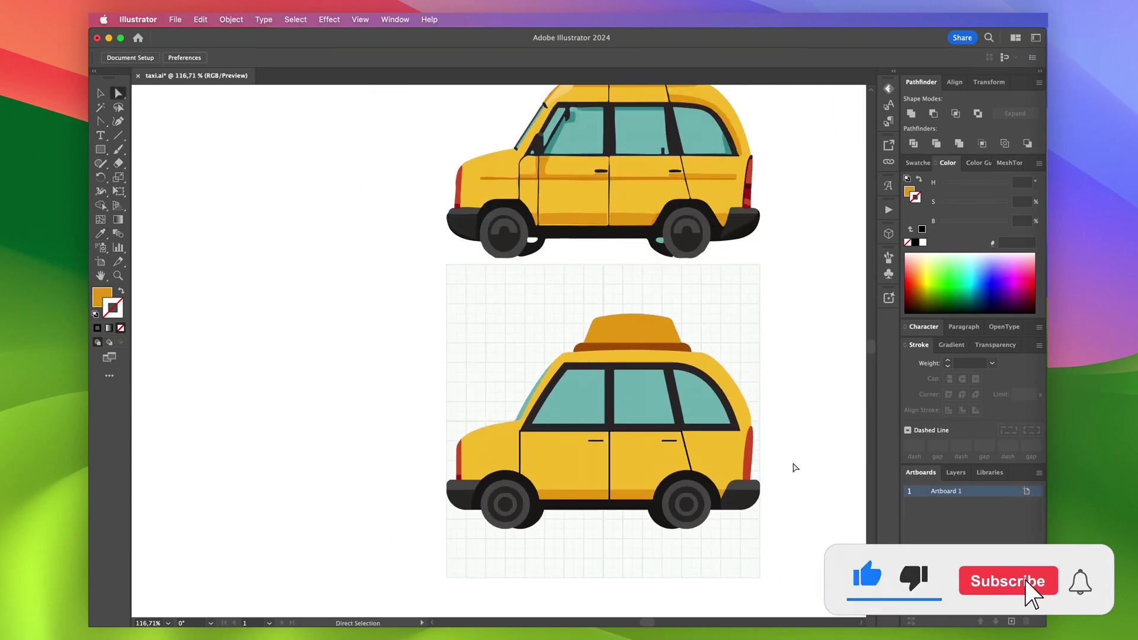
Draw a horizontal line about 200 pt long across the doors below the handles, with a 2 pt stroke and round caps
scroll(793, 468, "up", 2)
key("p")
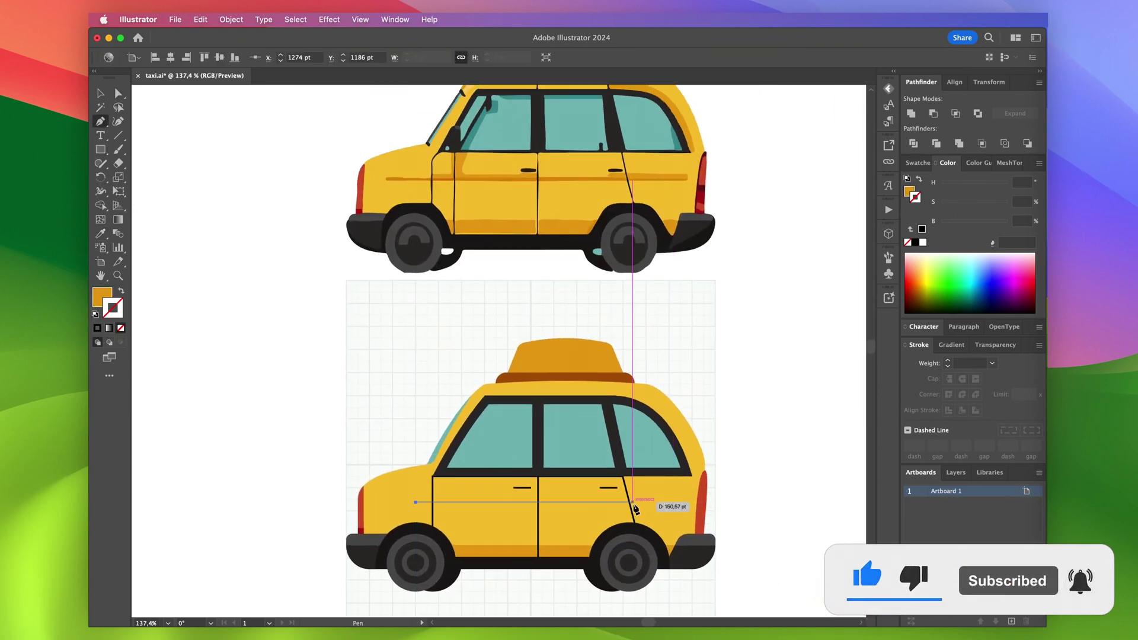
left_click(681, 503)
key("a")
left_click_drag(415, 503, 393, 503)
left_click(948, 361)
left_click(948, 360)
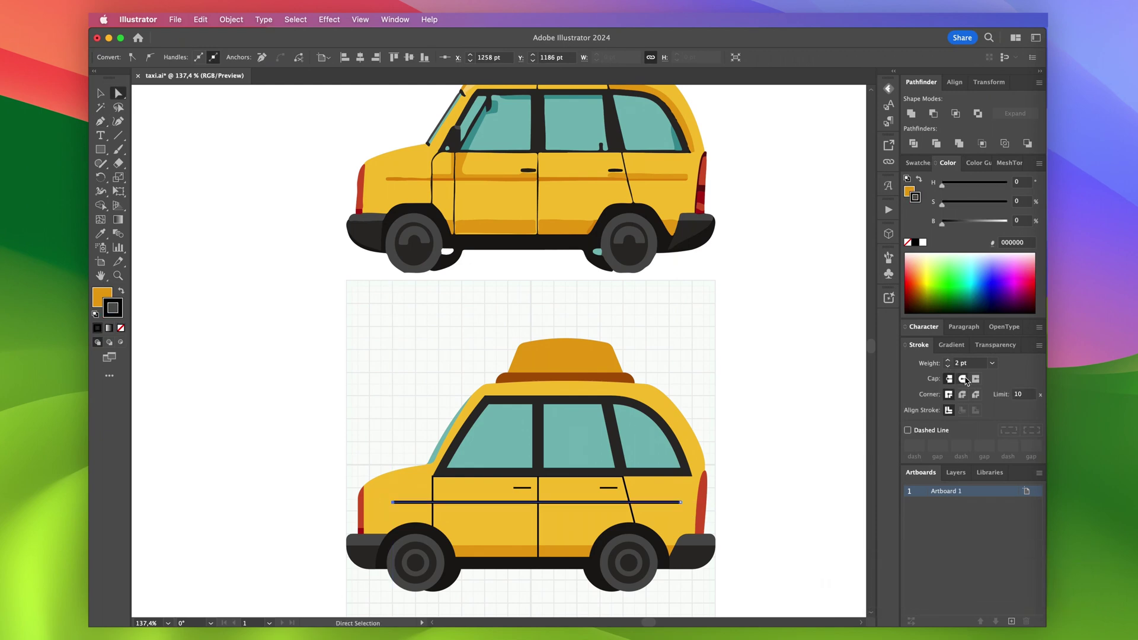
Expand the horizontal line into a shape and fill it with dark orange
left_click(232, 19)
left_click(266, 179)
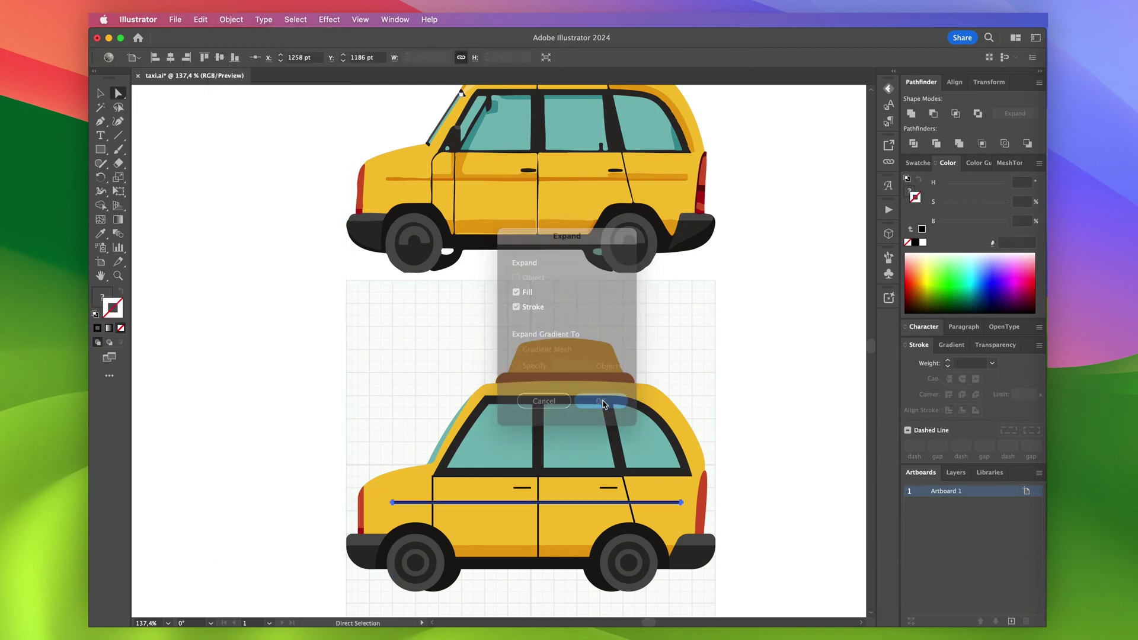
key("Return")
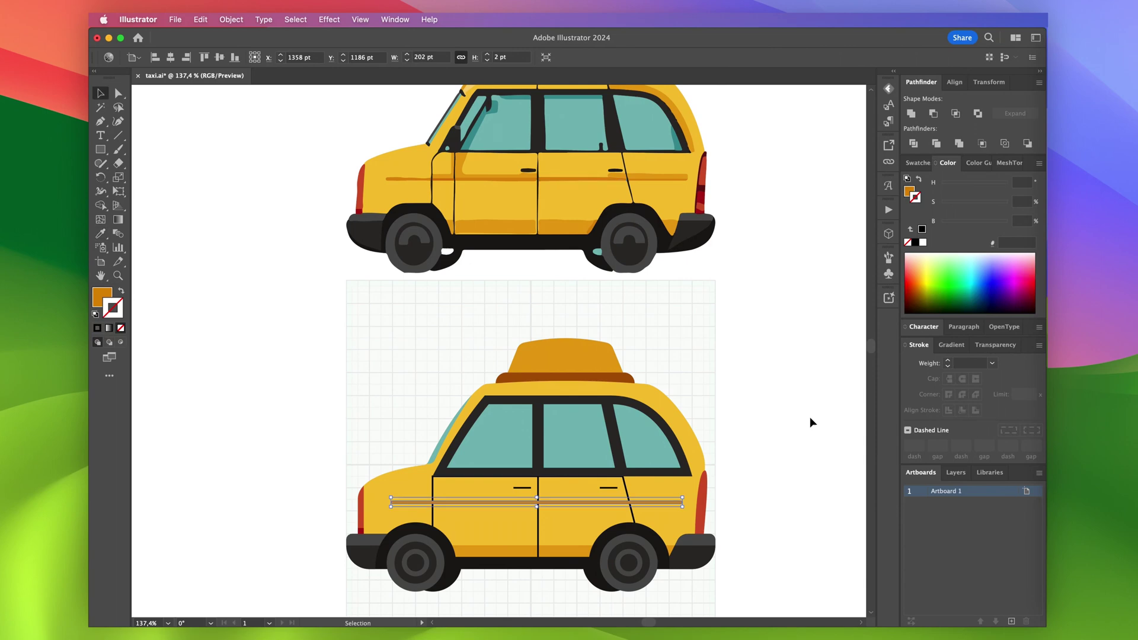
Place a copy of the dark orange stripe 2 pt higher and fill it with a lighter sampled orange
scroll(652, 533, "up", 3)
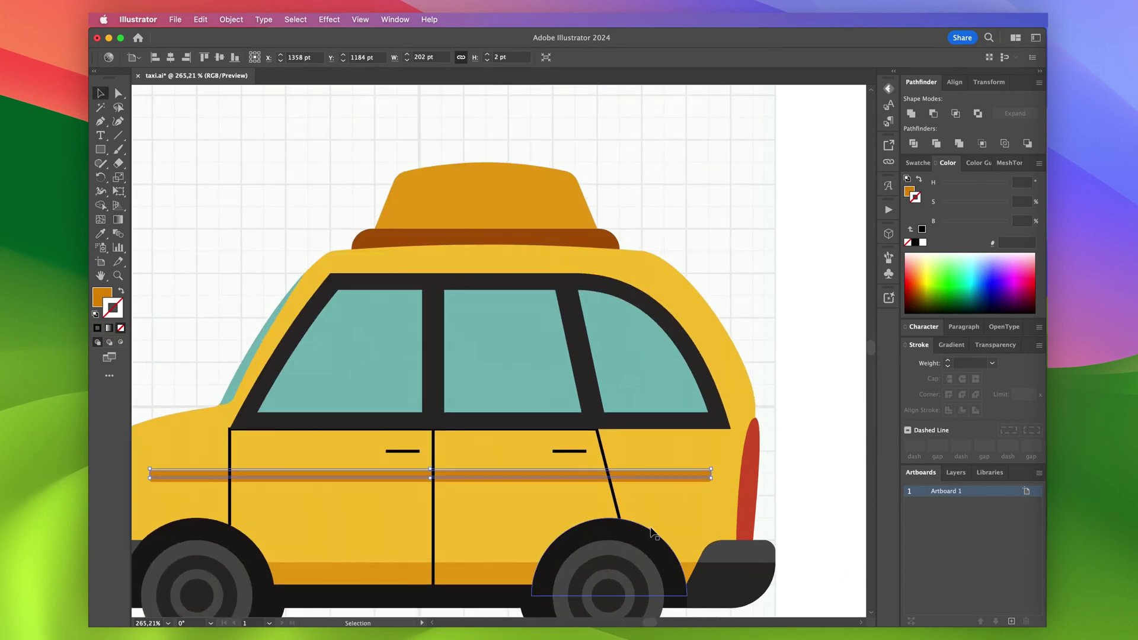
key("i")
scroll(651, 529, "down", 5)
scroll(607, 394, "up", 5)
left_click(403, 174)
scroll(403, 174, "down", 7)
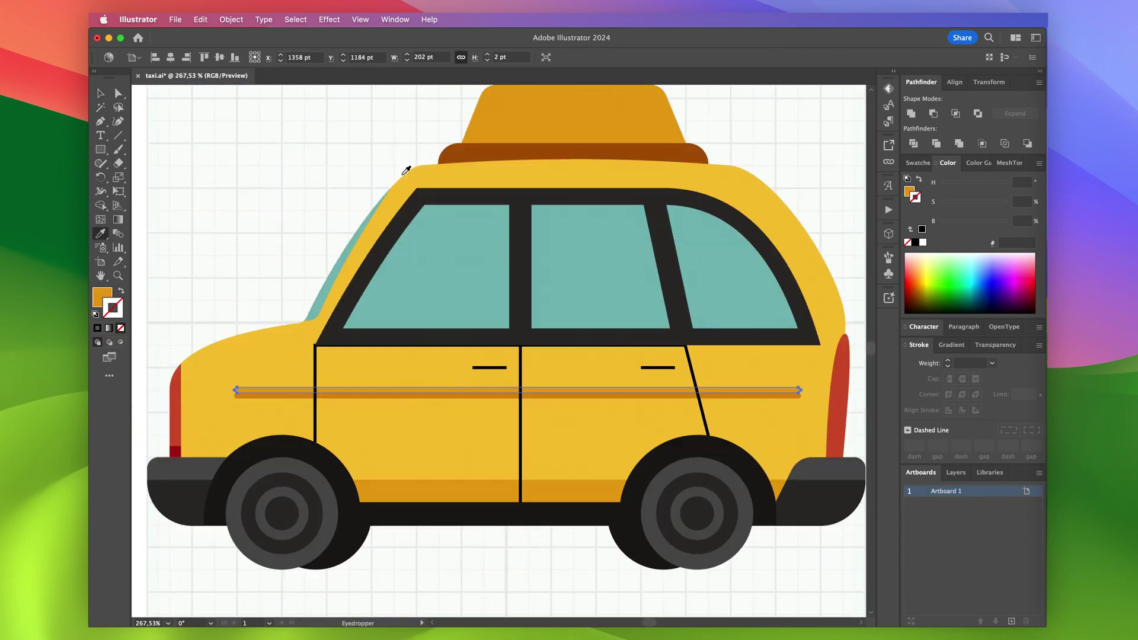
scroll(341, 325, "up", 2)
scroll(554, 510, "down", 5)
Give both door handle lines a 4 pt stroke with round caps and expand them into shapes
key("v")
left_click(552, 509)
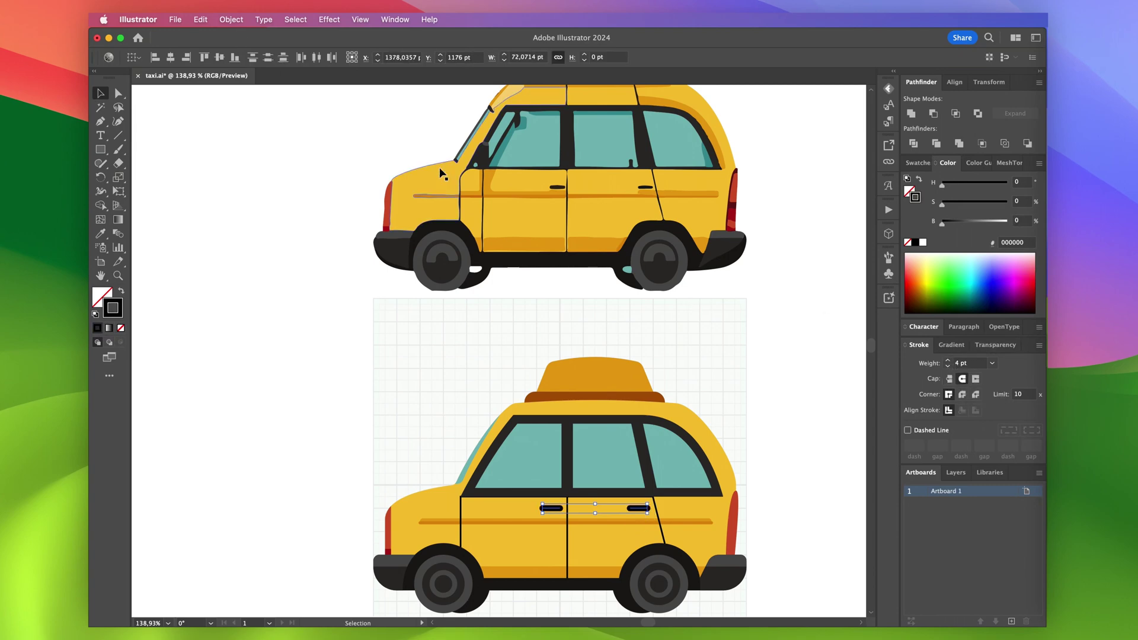
left_click(231, 19)
left_click(244, 178)
left_click(609, 402)
left_click(840, 405)
Fill both expanded door handles with a sampled dark charcoal
scroll(839, 405, "down", 1)
scroll(839, 404, "right", 1)
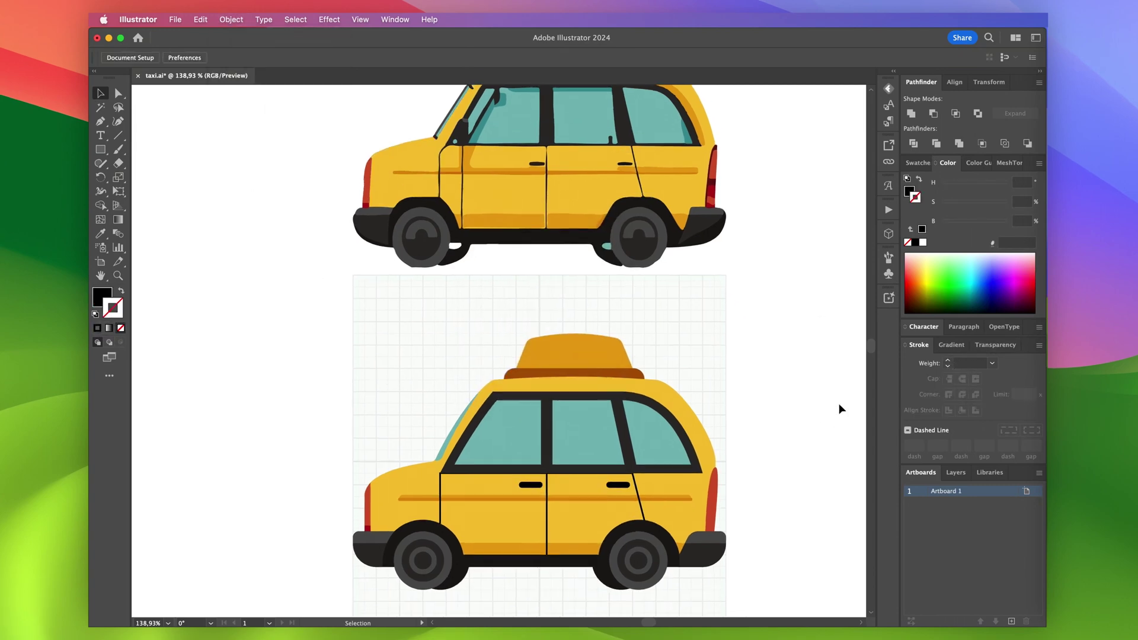
left_click(618, 485)
left_click(531, 485, "shift")
key("i")
key("a")
left_click(789, 439)
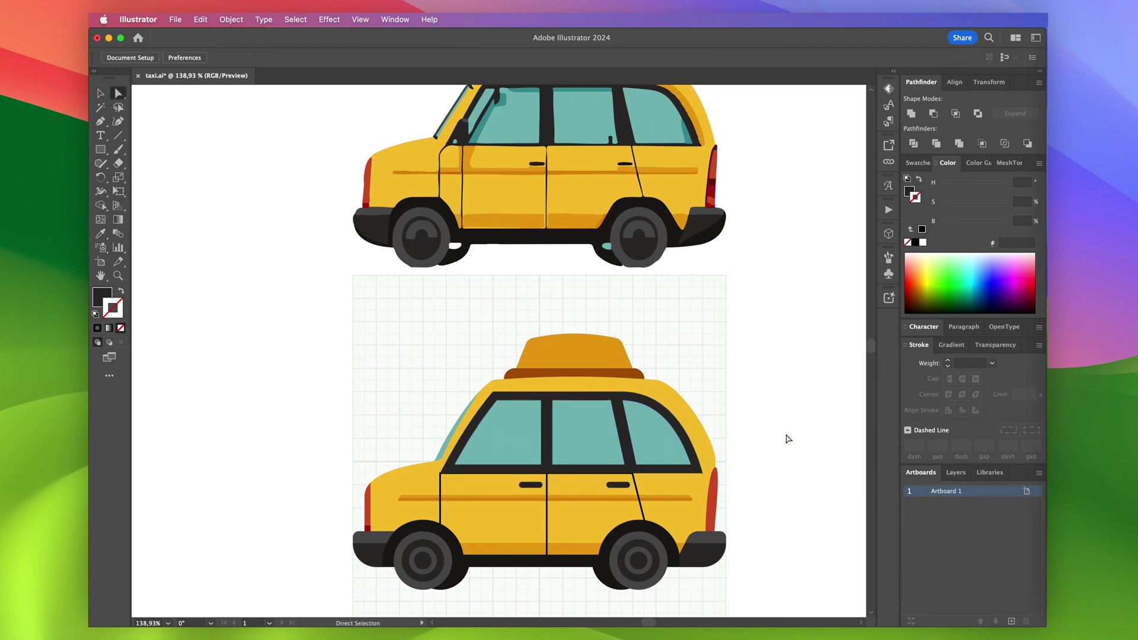
Draw a 208 by 8 pt bar across the lower windows and nudge it down over the window frame's bottom edge
scroll(477, 444, "up", 3)
key("m")
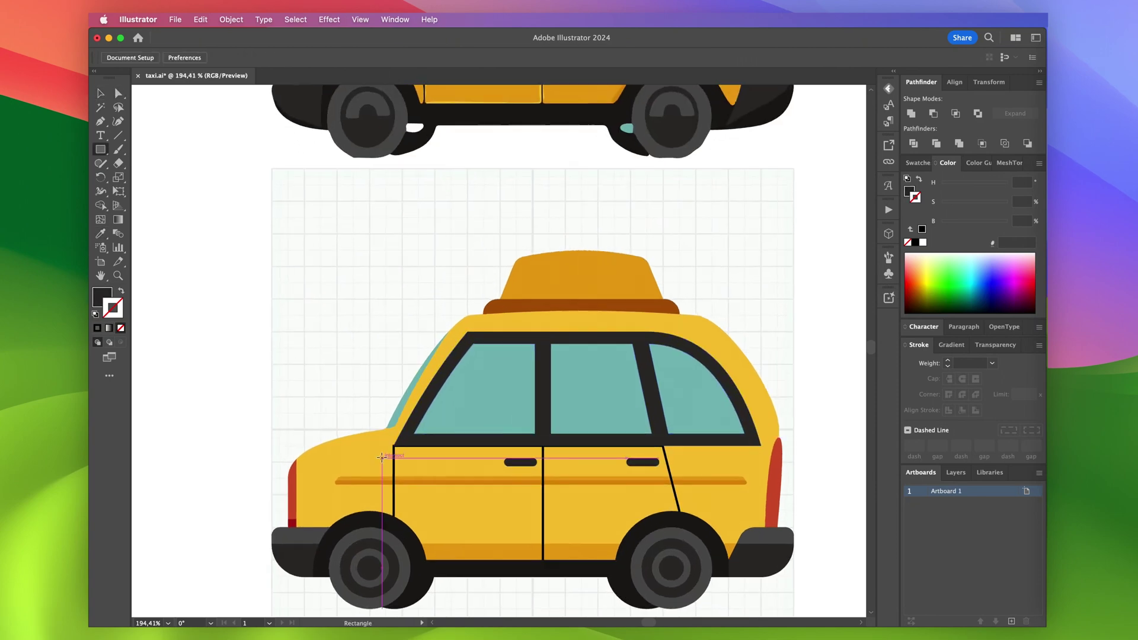
left_click_drag(371, 412, 795, 431)
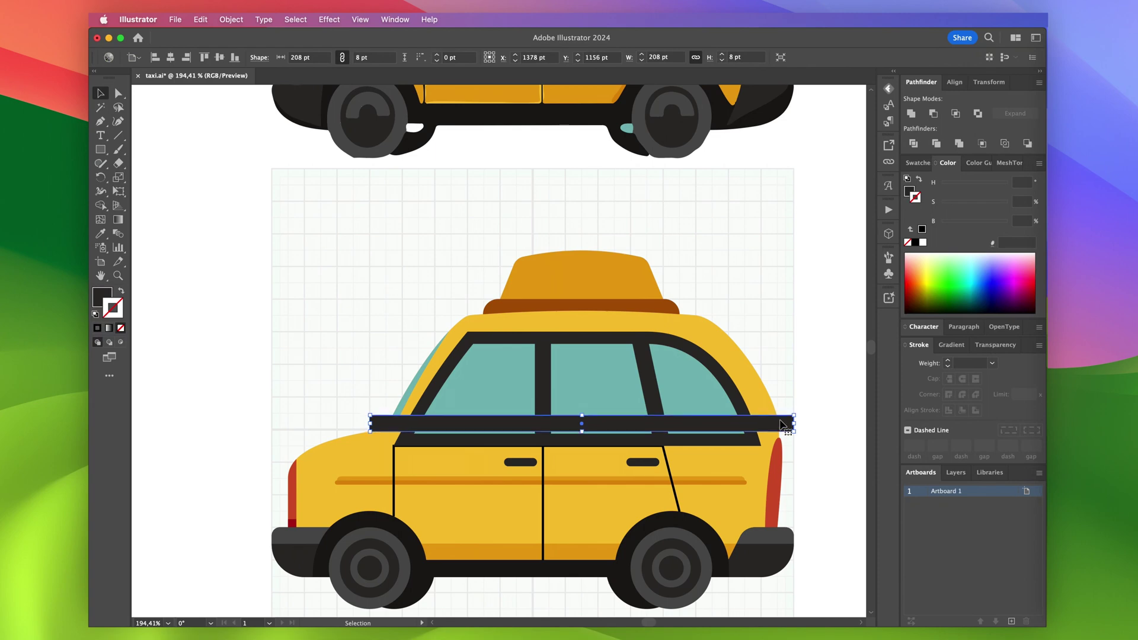
key("Down")
key("Down")
key("Down")
key("Down")
key("Down")
key("Down")
key("Down")
key("Down")
key("Down")
key("Down")
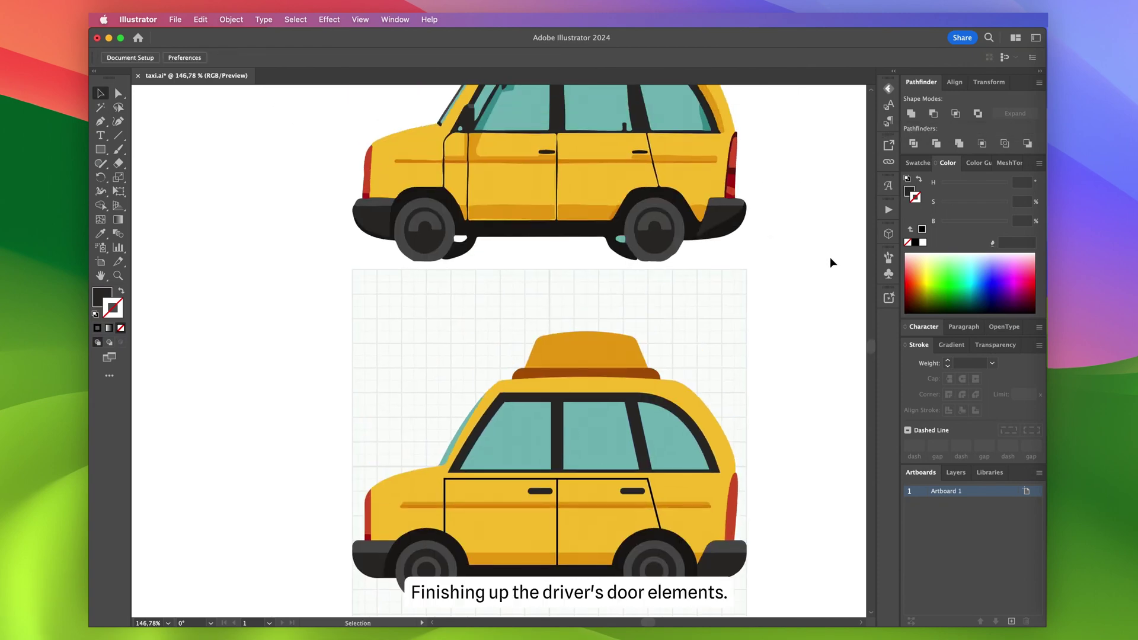
Move the front door outline's upper front corner to the window frame's lower edge so the door's front line slants
scroll(448, 482, "up", 10)
left_click(438, 467)
key("a")
left_click(503, 453)
left_click_drag(438, 467, 448, 451)
left_click(438, 451)
Move the rear door outline's upper rear corner up to meet the bottom edge of the window frame
scroll(450, 462, "down", 5)
scroll(451, 462, "down", 2)
scroll(450, 461, "right", 2)
left_click(648, 437)
left_click_drag(647, 431, 645, 421)
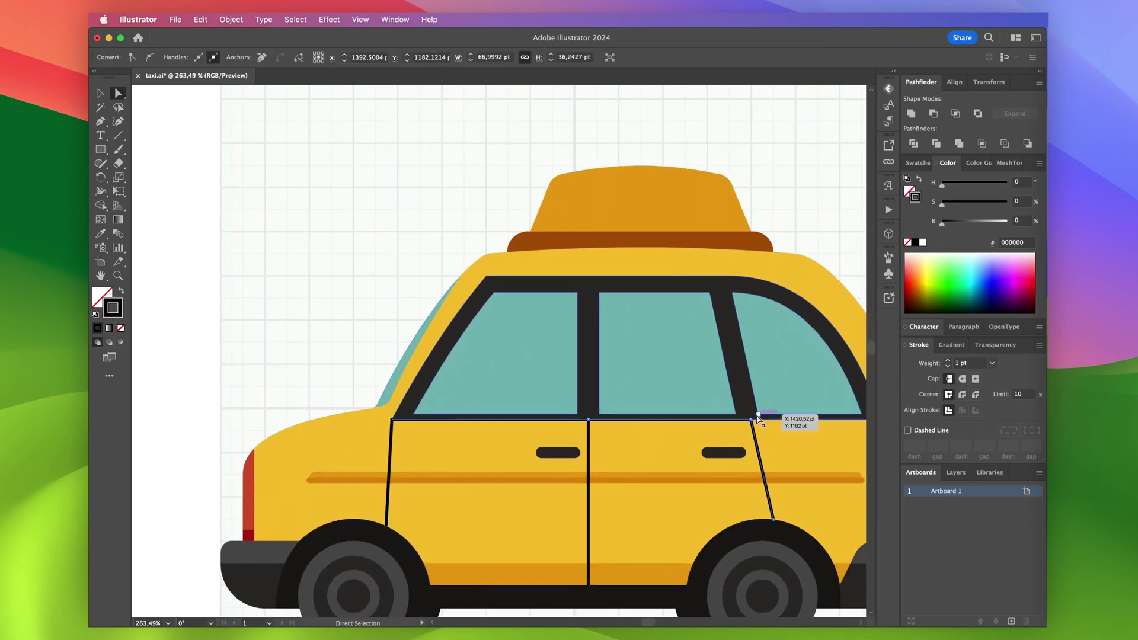
scroll(758, 418, "up", 3)
scroll(744, 434, "down", 5)
left_click(823, 405)
scroll(824, 405, "down", 2)
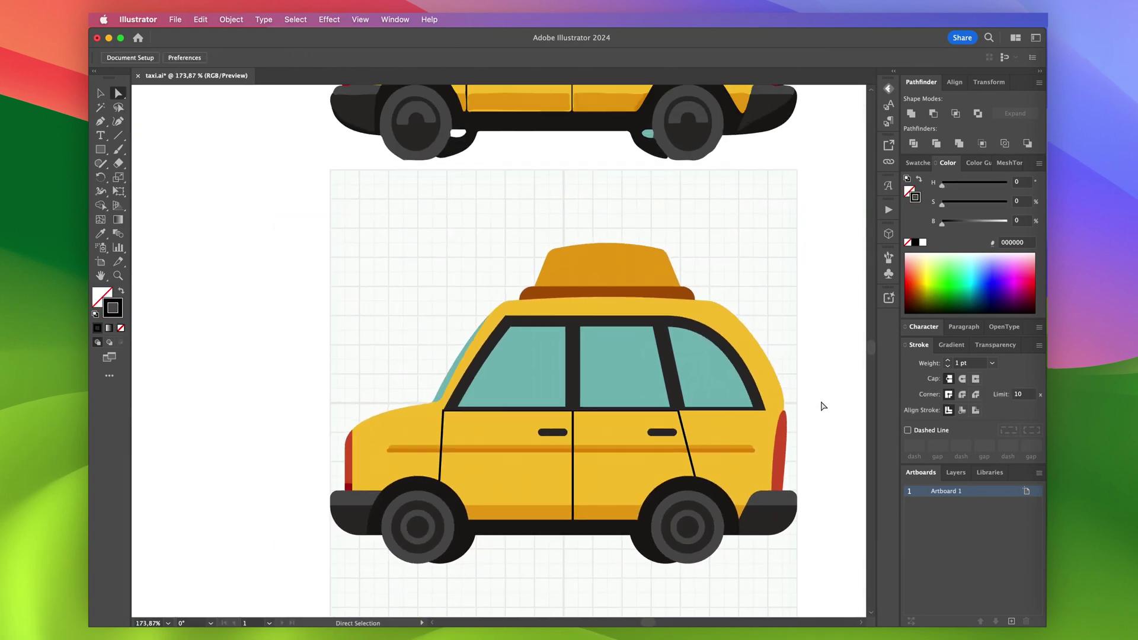
Round the front door outline's upper front corner
scroll(824, 405, "up", 3)
scroll(502, 541, "up", 4)
left_click(377, 426)
left_click(377, 425)
scroll(401, 414, "down", 2)
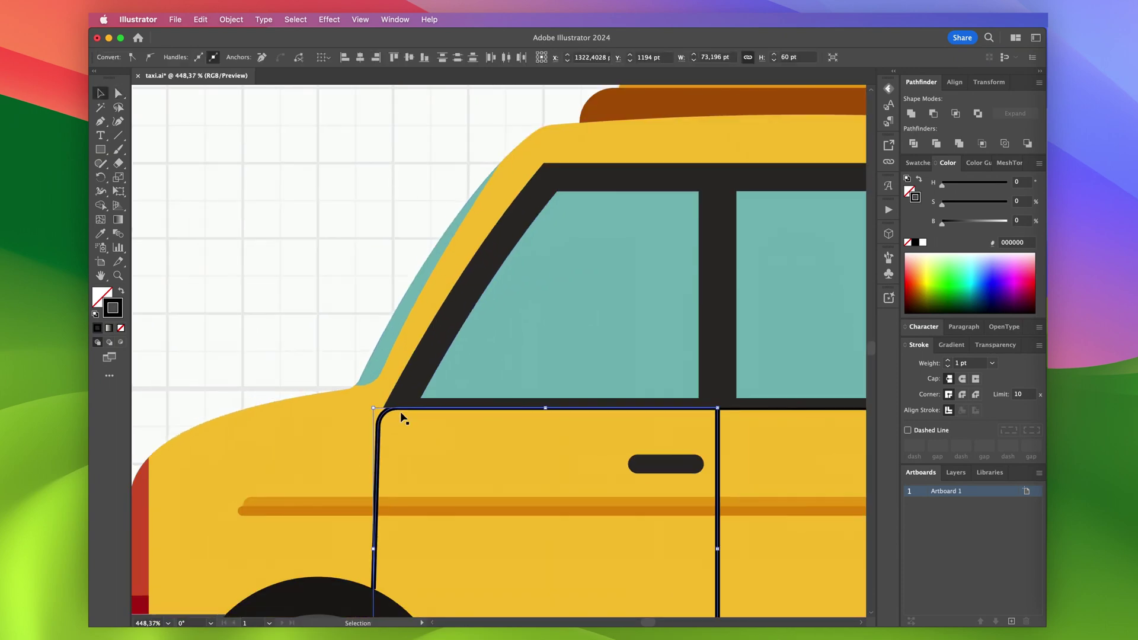
key("v")
Draw a rectangle of about 15.4 by 19 pt over the side mirror in the reference image
scroll(379, 444, "down", 3)
scroll(381, 444, "up", 3)
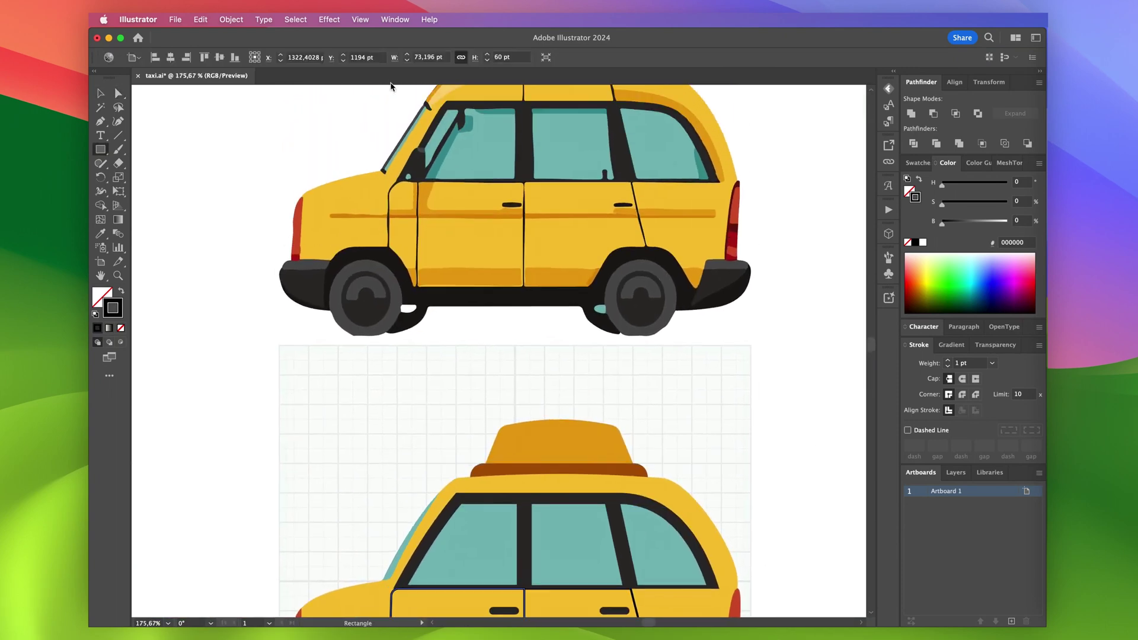
key("m")
scroll(445, 197, "up", 4)
left_click_drag(462, 201, 358, 329)
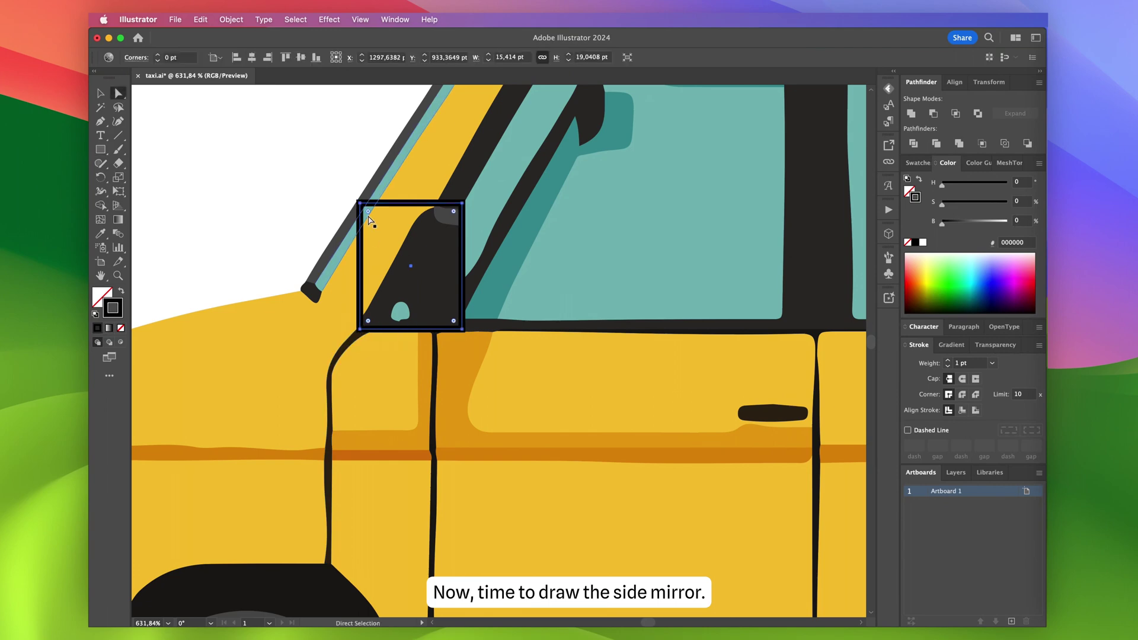
Shape the rectangle into a slanted, curved mirror outline and place it at the lower front corner of the taxi's windows
key("a")
left_click_drag(360, 204, 421, 203)
left_click_drag(453, 242, 391, 254)
key("super+z")
key("shift+c")
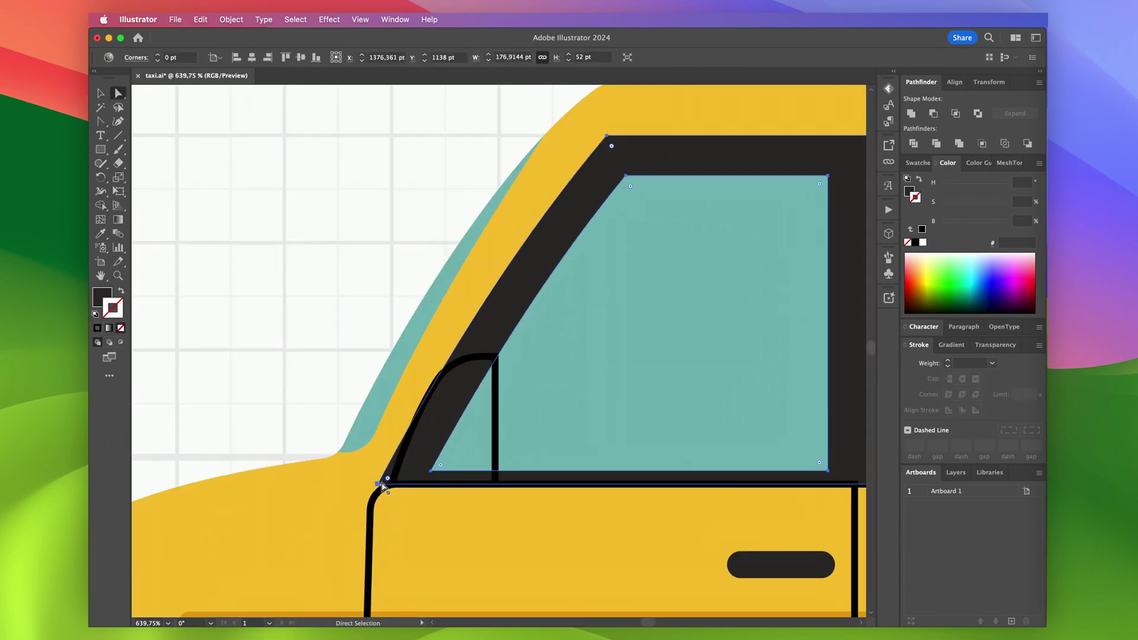
Move the window frame's lower front corner to the mirror's base and round its upper front corner by about 9.4 pt
left_click_drag(382, 482, 392, 485)
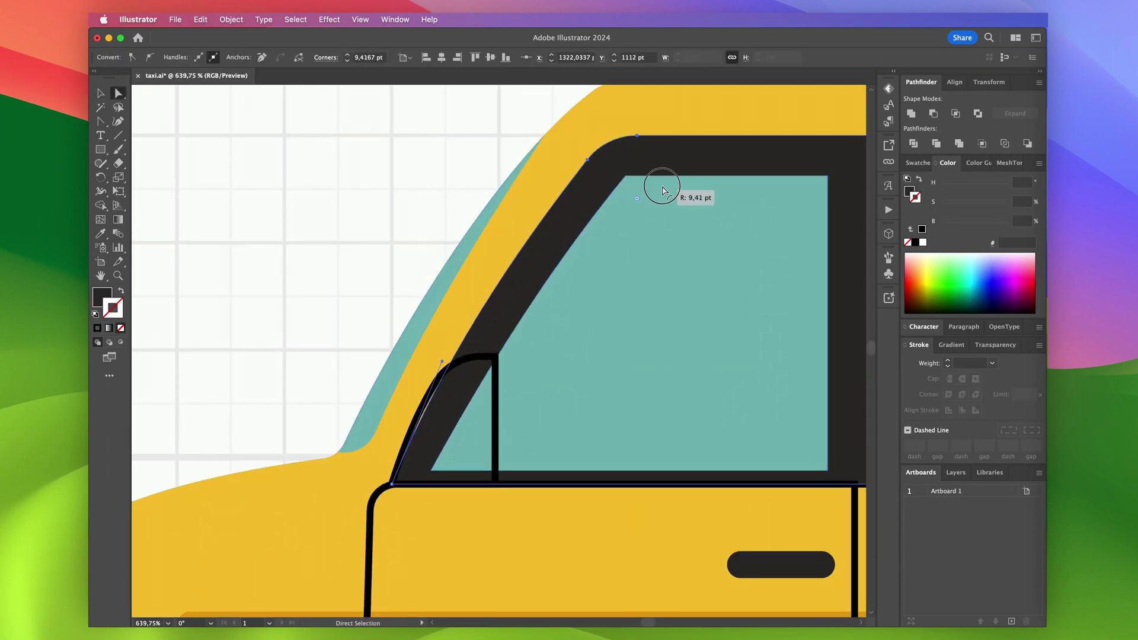
left_click_drag(662, 186, 663, 187)
Round the front window glass's upper front corner and increase the surrounding frame's corner radius to about 13.8 pt
scroll(663, 187, "down", 10)
scroll(555, 405, "up", 5)
left_click(441, 419)
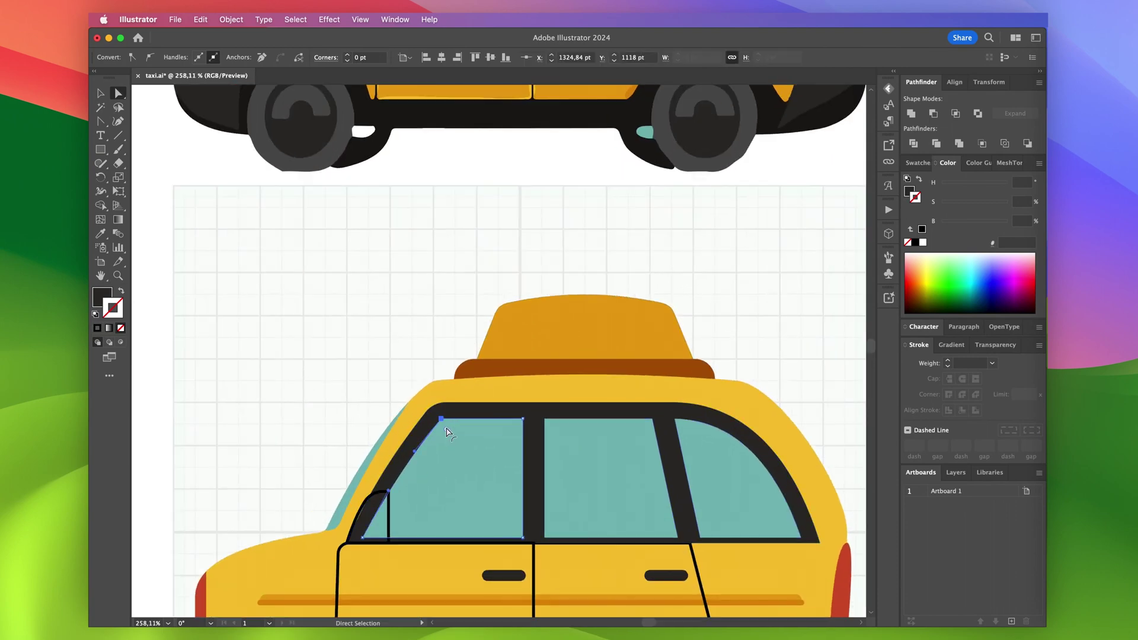
left_click(444, 404)
left_click_drag(448, 424, 458, 432)
left_click(590, 393)
scroll(590, 395, "down", 5)
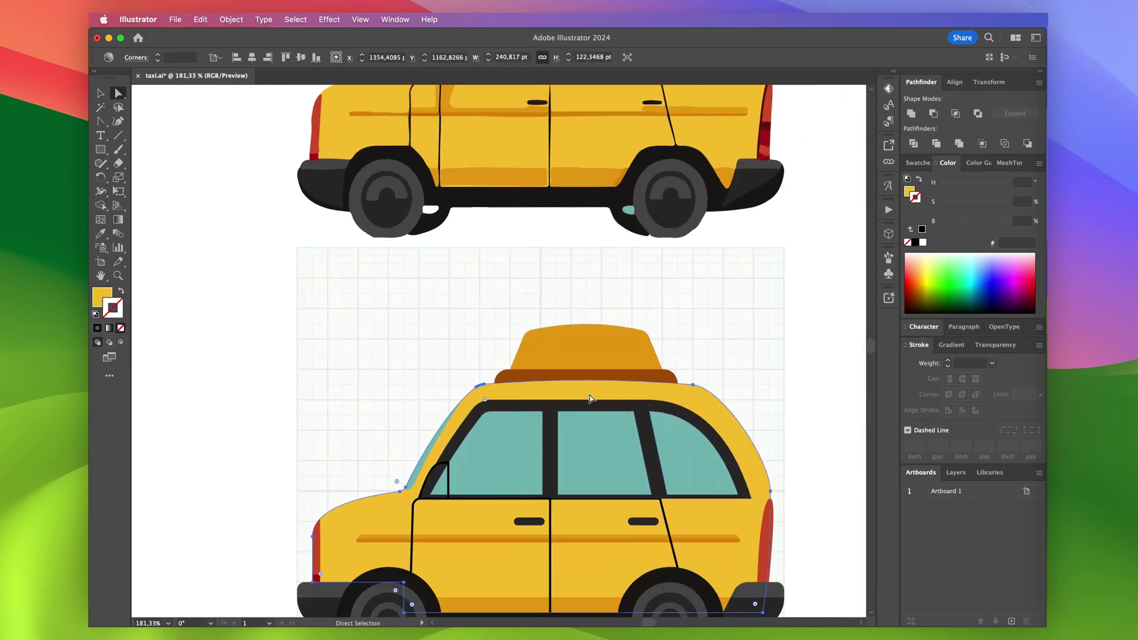
scroll(522, 445, "up", 5)
scroll(522, 444, "up", 2)
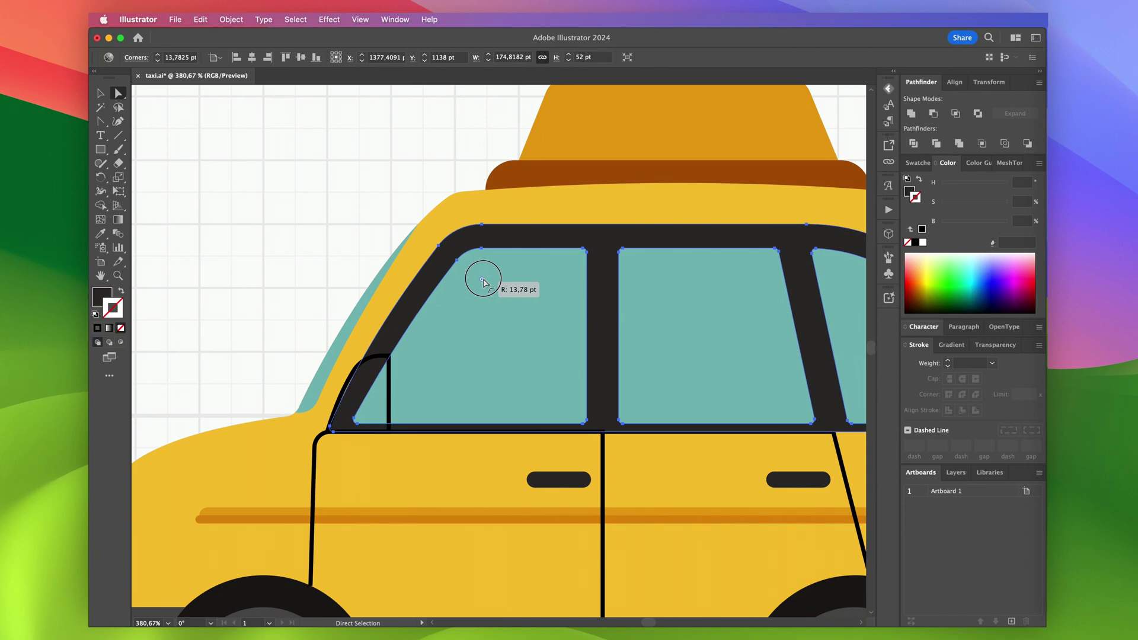
Round the yellow body's front roof corner to a radius of about 23.9 pt
left_click(467, 225)
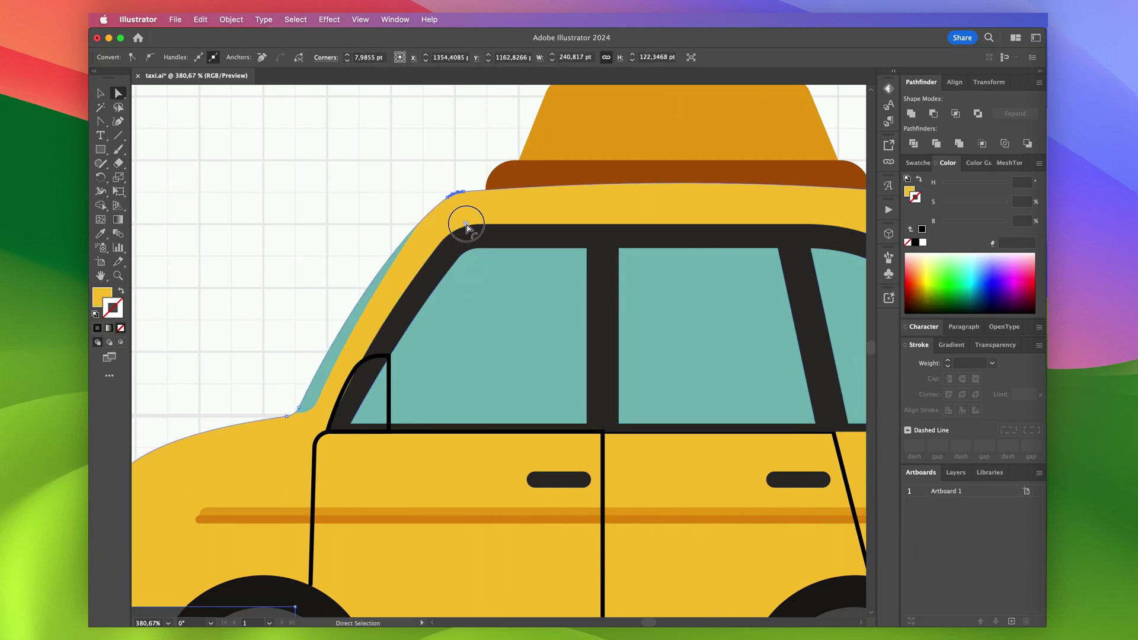
scroll(501, 285, "down", 3)
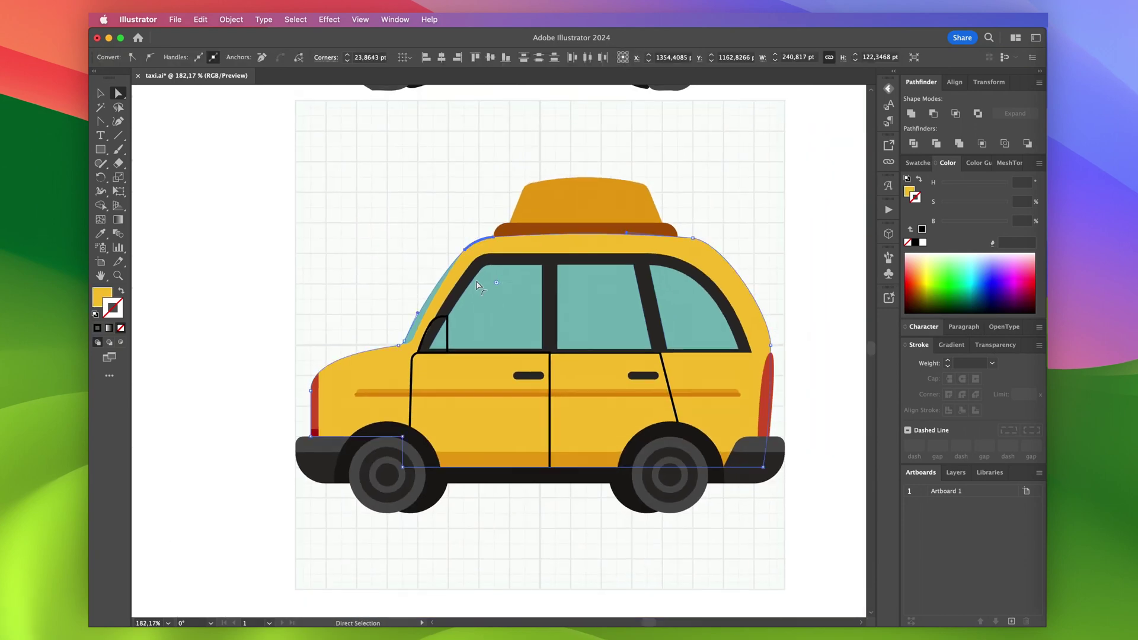
left_click(277, 284)
Move the body's rear roof anchor forward to about X 1426 pt and lengthen its handle to bulge the rear roofline
scroll(693, 241, "up", 3)
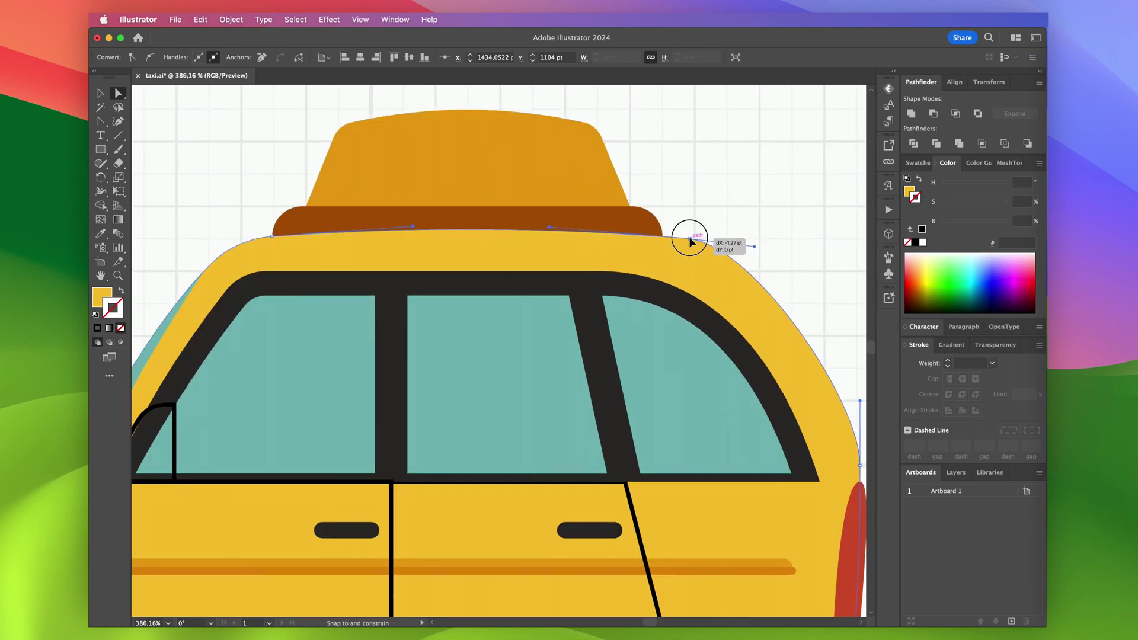
left_click_drag(691, 241, 667, 240)
scroll(741, 256, "right", 2)
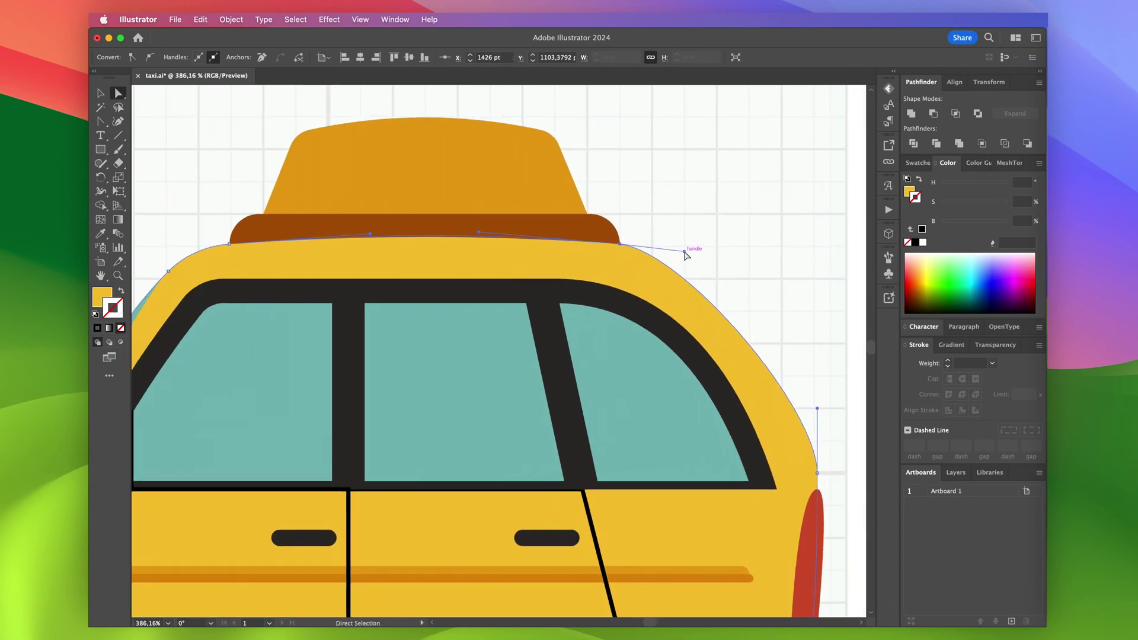
left_click_drag(705, 254, 714, 254)
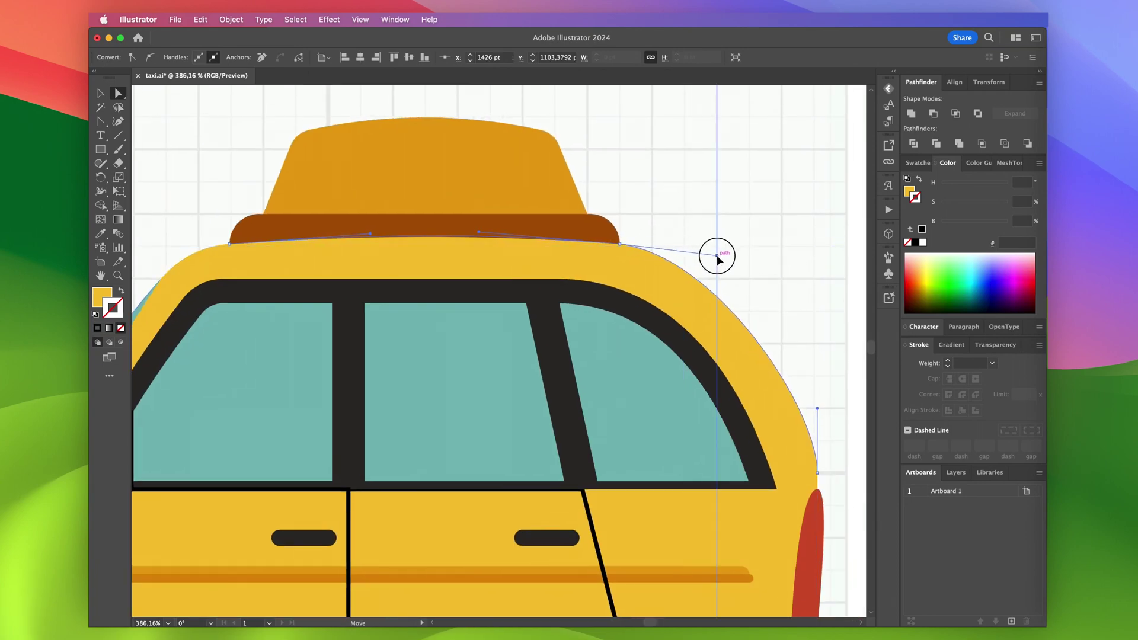
scroll(718, 258, "down", 5)
left_click(807, 264)
scroll(804, 268, "down", 1)
Fill the side mirror outline with a sampled dark charcoal and no stroke
scroll(425, 322, "up", 5)
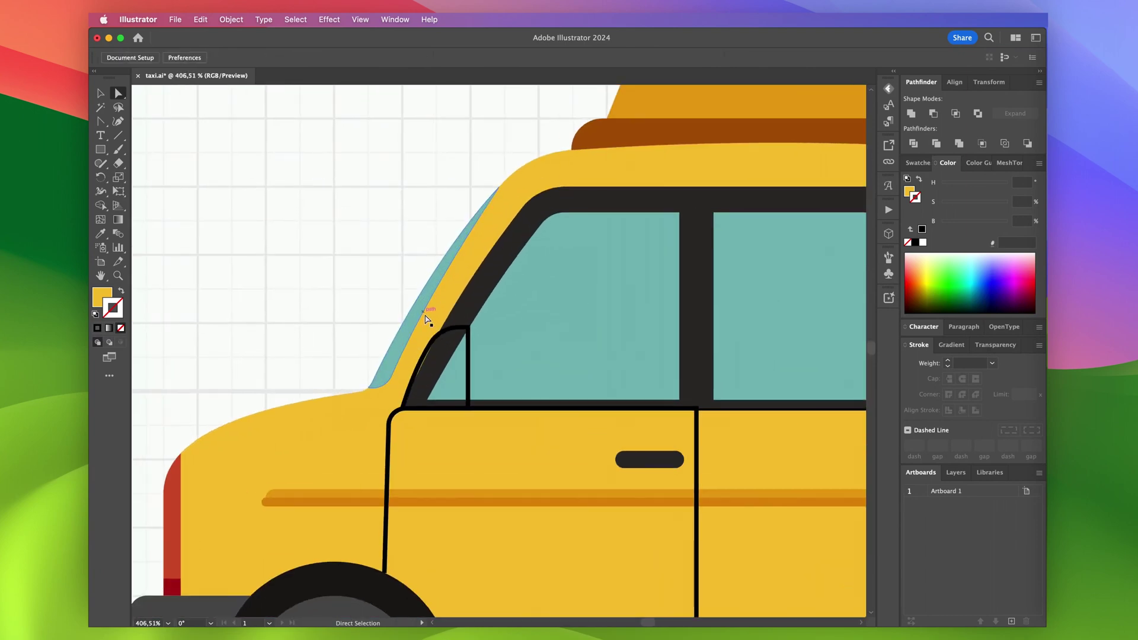
key("v")
left_click(469, 347)
scroll(470, 347, "down", 5)
left_click(470, 347)
scroll(469, 348, "up", 4)
key("i")
left_click(474, 460)
scroll(474, 522, "up", 5)
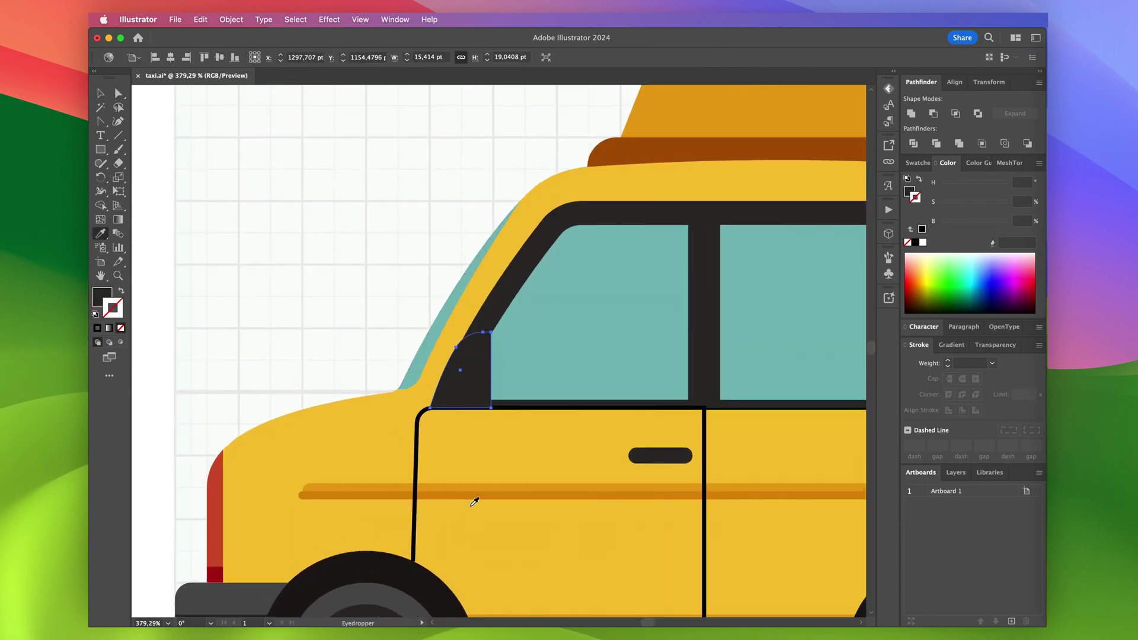
Draw a small rounded accent of about 4.8 by 6.2 pt in the mirror's upper rear corner
key("m")
key("a")
mouse_move(501, 304)
left_mouse_down()
mouse_move(469, 350)
mouse_move(488, 330)
left_mouse_up()
left_click(470, 351)
Fill the mirror accent with the lighter gray sampled from the reference image's mirror
scroll(426, 278, "down", 5)
key("i")
scroll(428, 272, "up", 10)
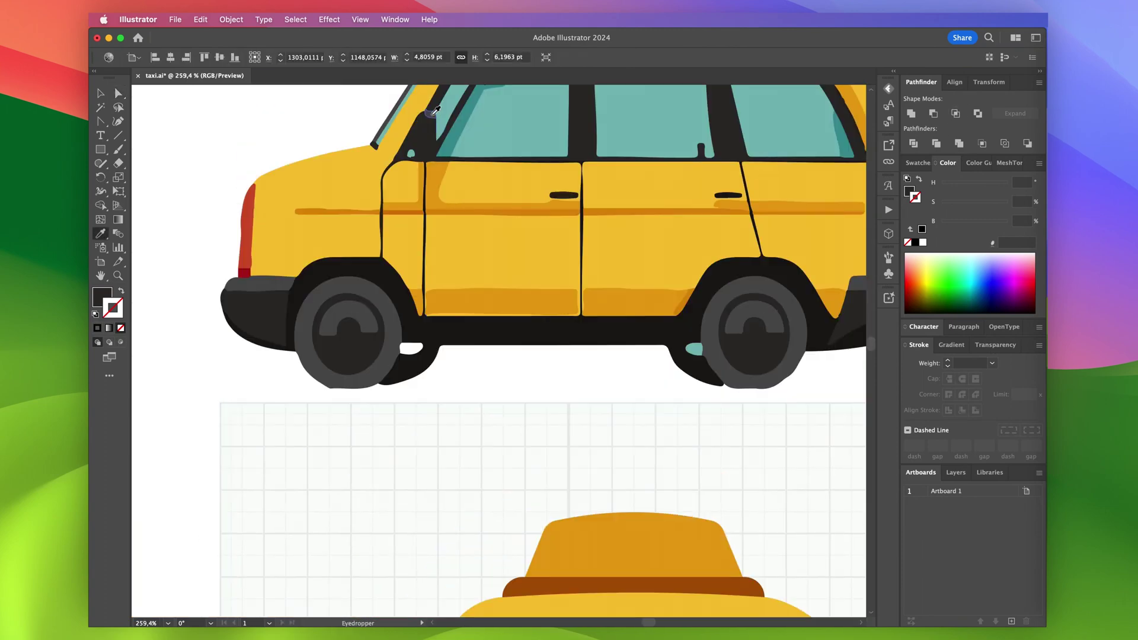
left_click(427, 113)
scroll(454, 190, "down", 5)
scroll(454, 190, "down", 5)
scroll(454, 191, "up", 3)
scroll(454, 438, "up", 4)
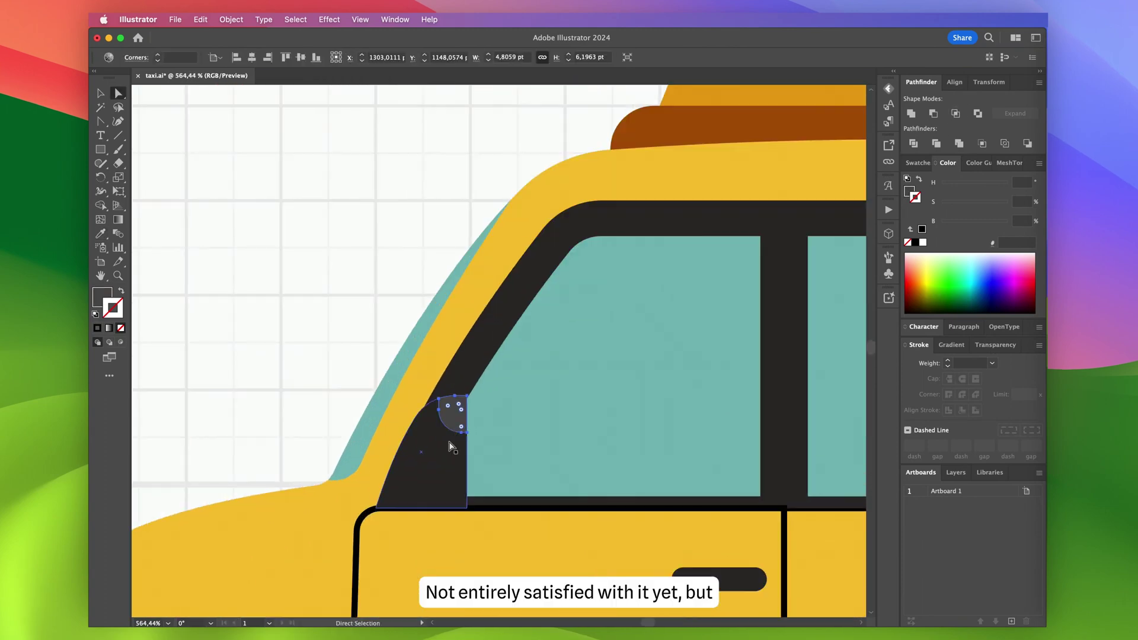
key("a")
key("v")
left_click(399, 473)
scroll(387, 475, "down", 5)
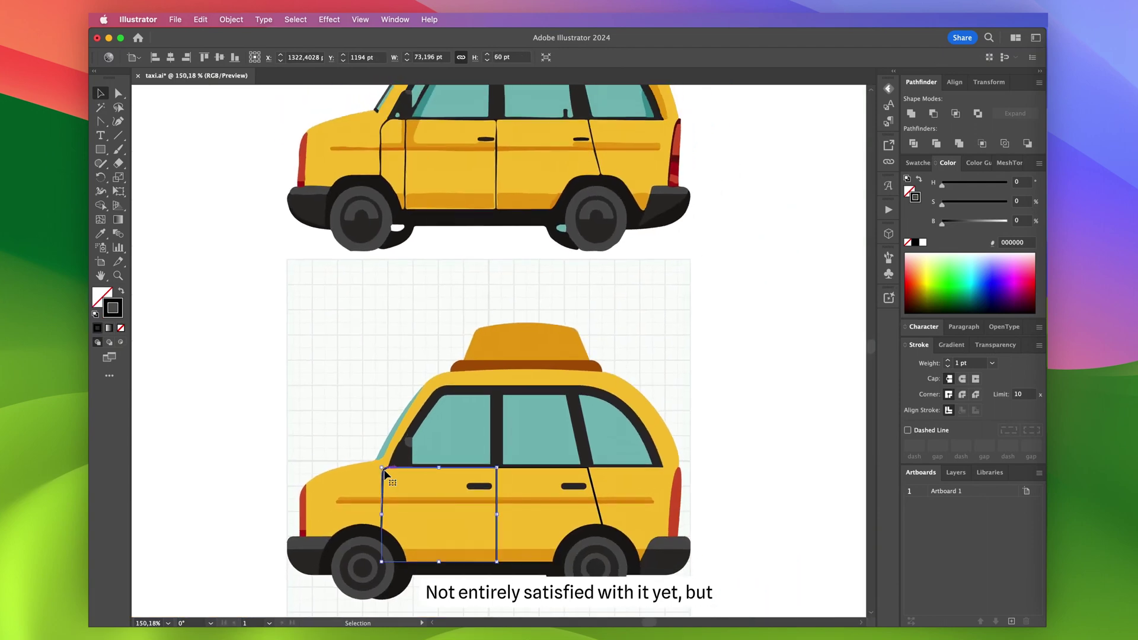
Add a dark teal shadow along the slanted front edge of the front window glass using the Intersect shape mode
scroll(385, 476, "up", 3)
scroll(386, 475, "up", 1)
left_click(473, 483)
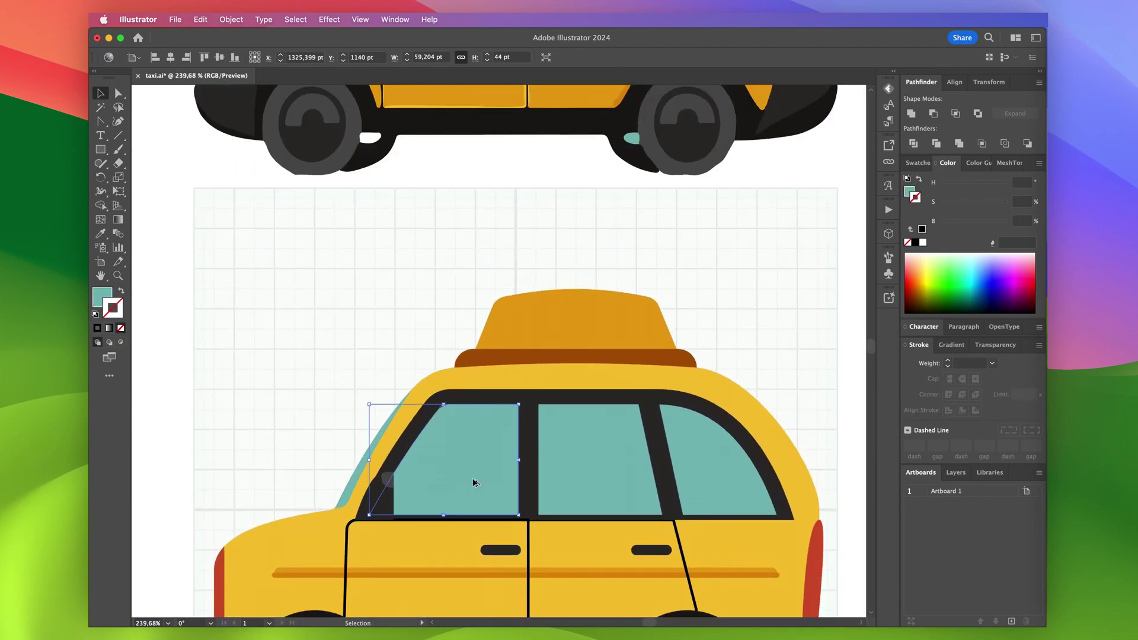
left_click(431, 427)
scroll(431, 427, "up", 2)
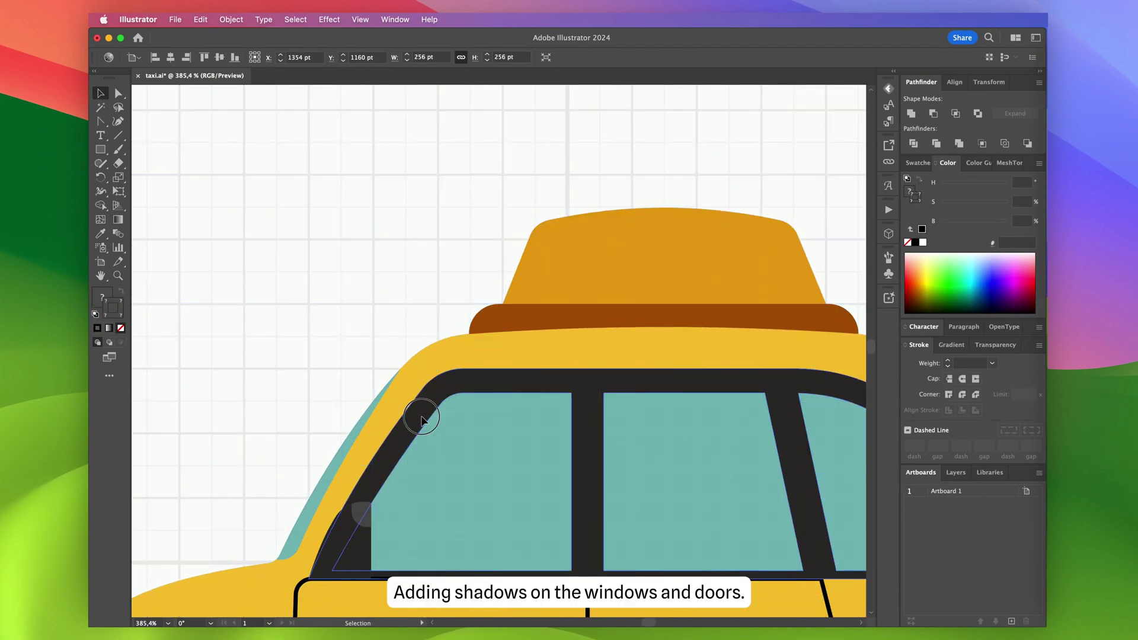
left_click(957, 114)
scroll(509, 534, "down", 4)
scroll(508, 533, "up", 4)
Draw a narrow strip just inside the front door's front edge and move its corners to follow the slanted door line
key("m")
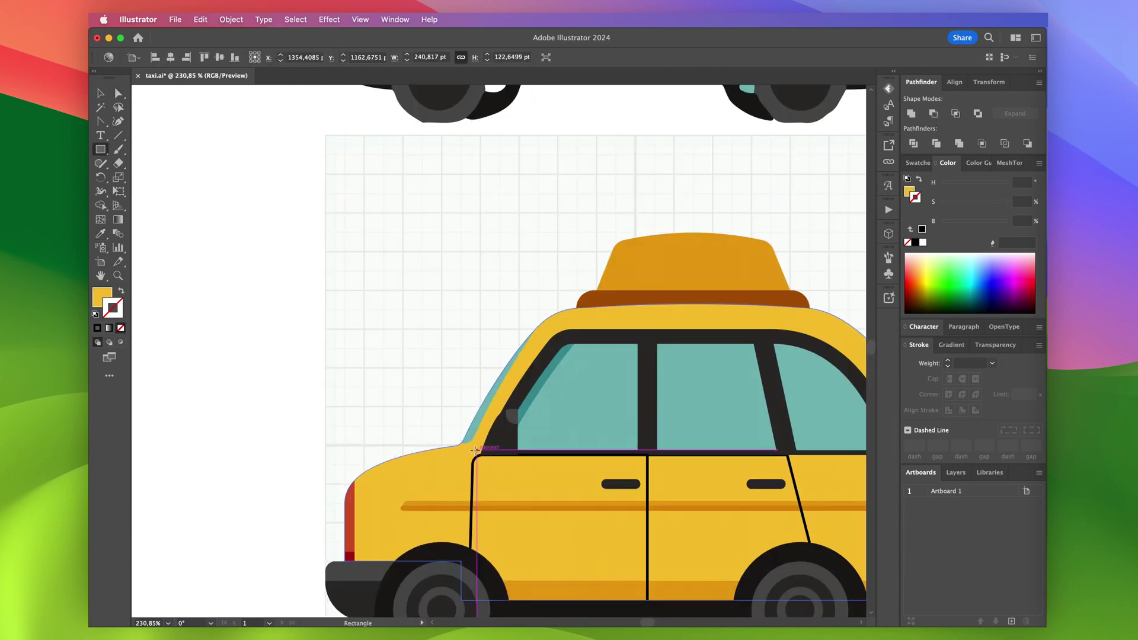
scroll(473, 562, "up", 5)
key("a")
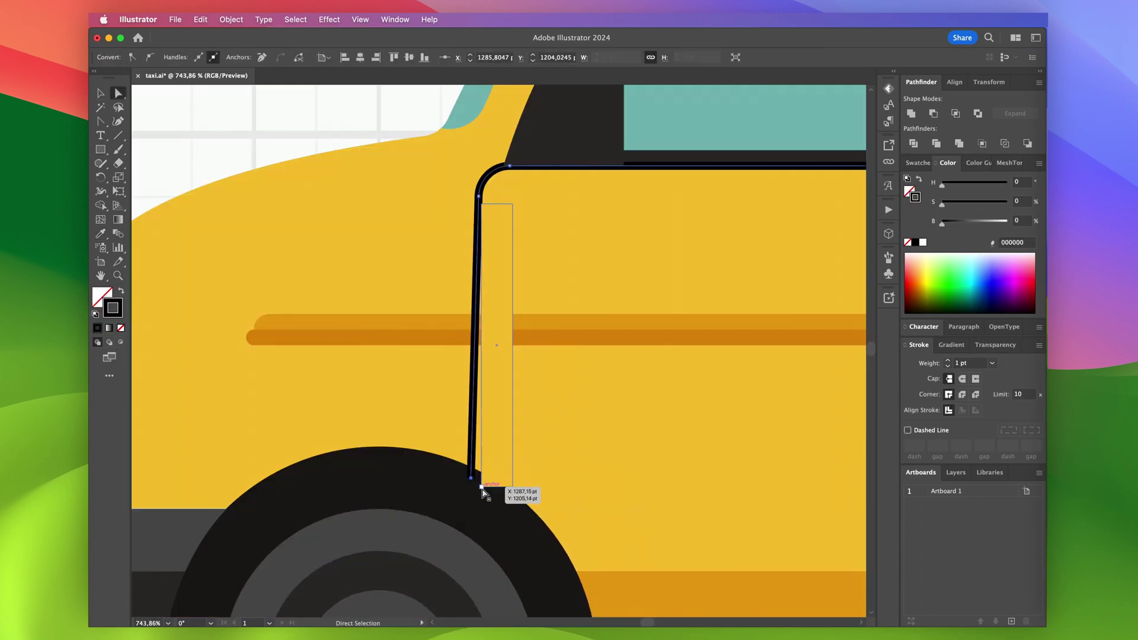
left_click_drag(482, 487, 503, 479)
scroll(510, 148, "up", 2)
left_click_drag(510, 195, 516, 191)
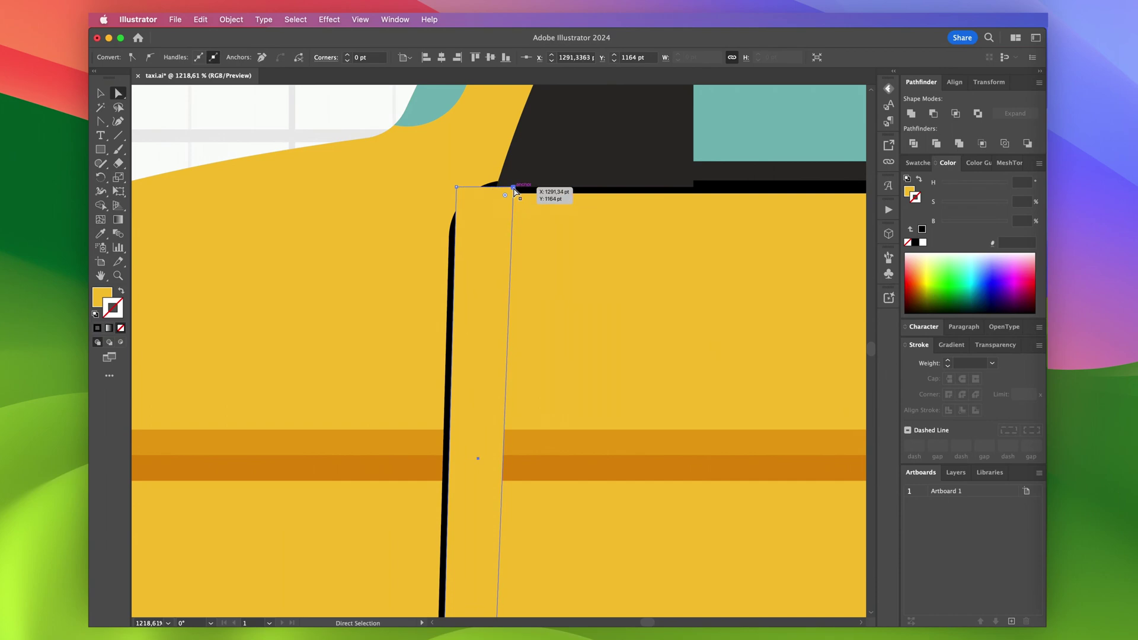
Fill the door strip with a sampled darker orange and adjust its corner anchor
scroll(501, 461, "down", 5)
key("i")
left_click(510, 458)
scroll(497, 486, "up", 4)
key("a")
left_click_drag(508, 277, 517, 289)
Bring the front wheel arch in front of the door shadow's lower end
scroll(508, 534, "up", 3)
left_click(516, 414)
key("shift+super+]")
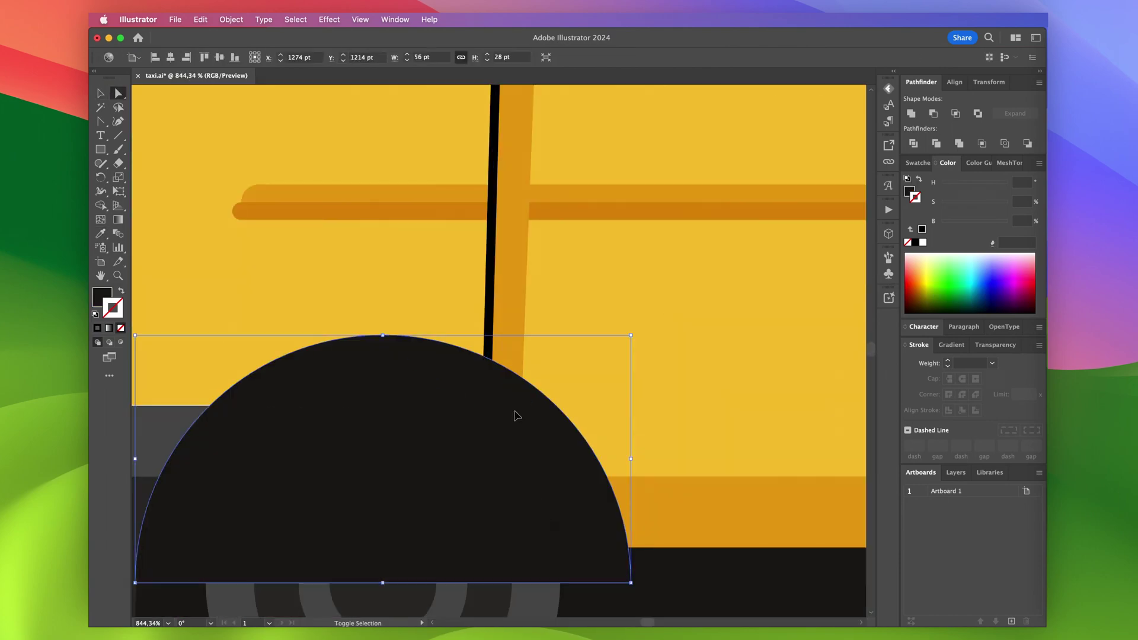
scroll(480, 409, "down", 5)
scroll(478, 329, "up", 3)
left_click(503, 319)
scroll(416, 438, "down", 5)
left_click(334, 394)
Draw a narrow strip along the middle window's front edge and fill it with the front window's dark teal shadow color
scroll(487, 432, "up", 5)
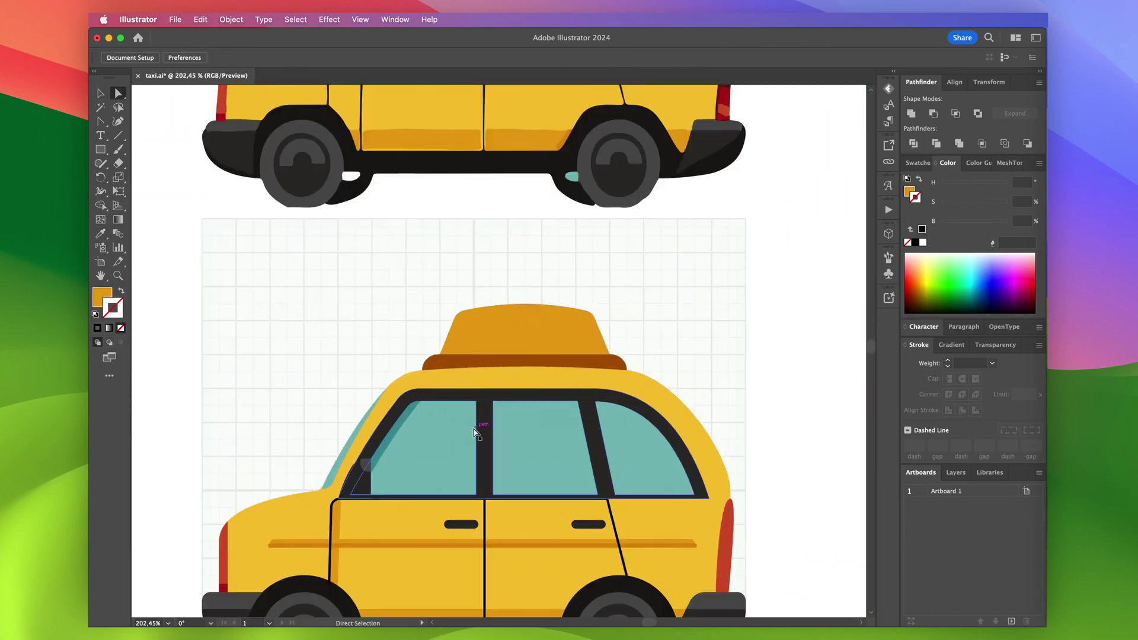
left_click(523, 435)
scroll(527, 440, "up", 2)
key("m")
left_click_drag(458, 349, 480, 593)
key("i")
left_click(205, 427)
Subtract an offset copy of the rear window glass to leave a slanted front strip, and fill it with the dark teal
key("a")
left_click(673, 456)
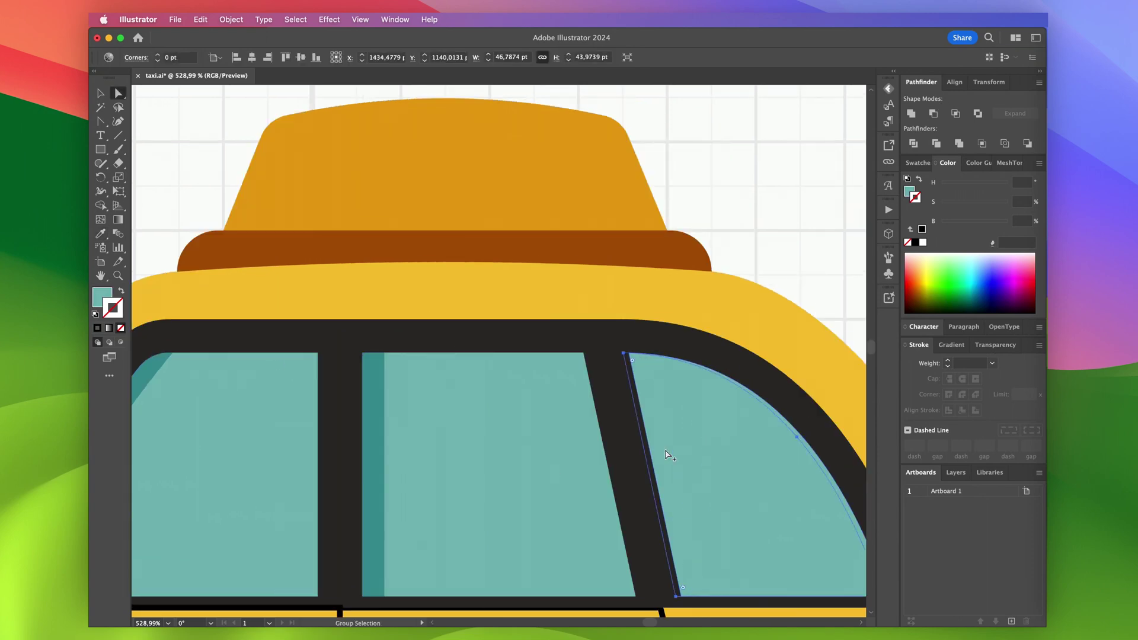
left_click(934, 114)
key("i")
left_click(380, 462)
Subtract a lowered copy of the front window glass to make a top shadow strip and unite it with the side shadow
scroll(463, 415, "down", 5)
scroll(379, 403, "up", 5)
left_click(382, 376)
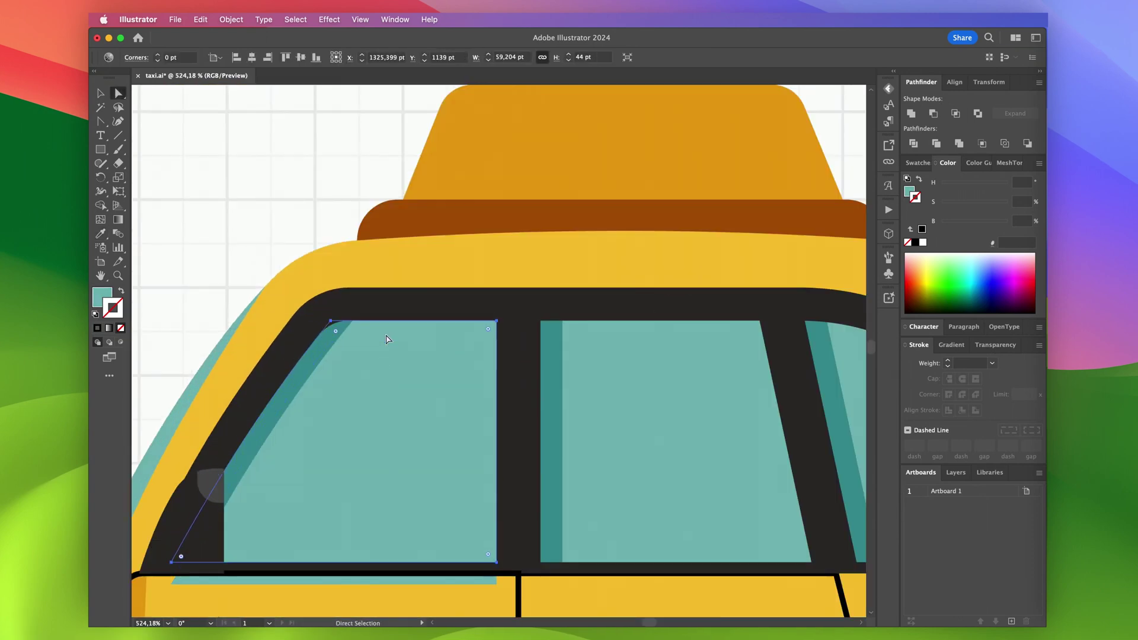
left_click(933, 113)
scroll(534, 368, "right", 2)
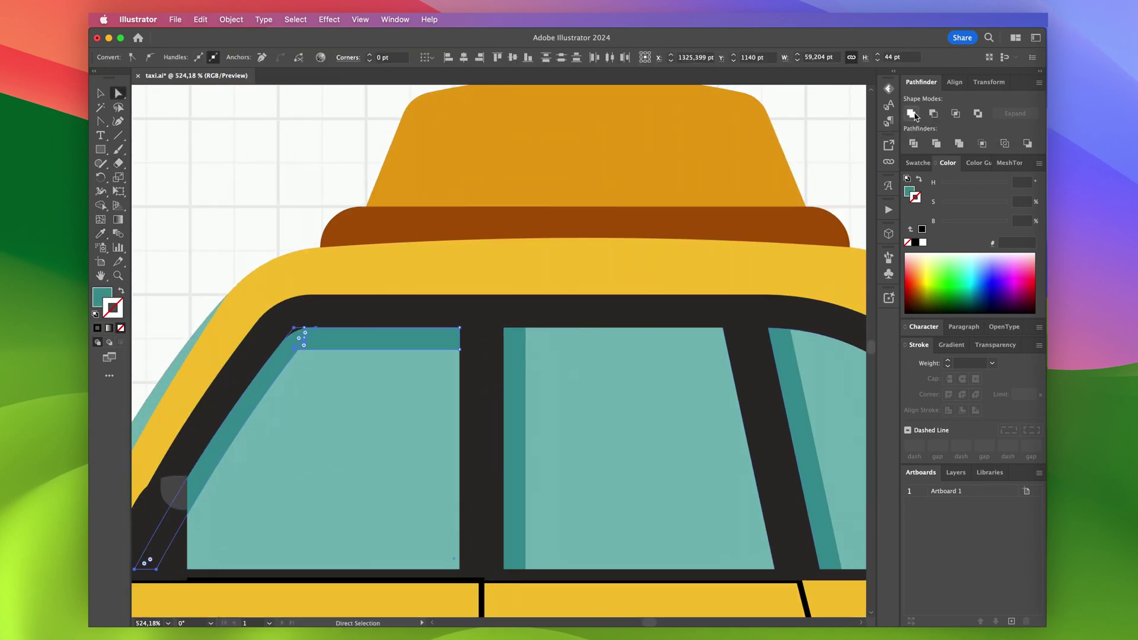
Cut a dark teal top shadow for the middle window from offset glass copies and erase the sliver along its rear edge
scroll(559, 377, "right", 2)
left_click(559, 377)
left_click(934, 114)
key("i")
left_click(476, 418)
key("shift+e")
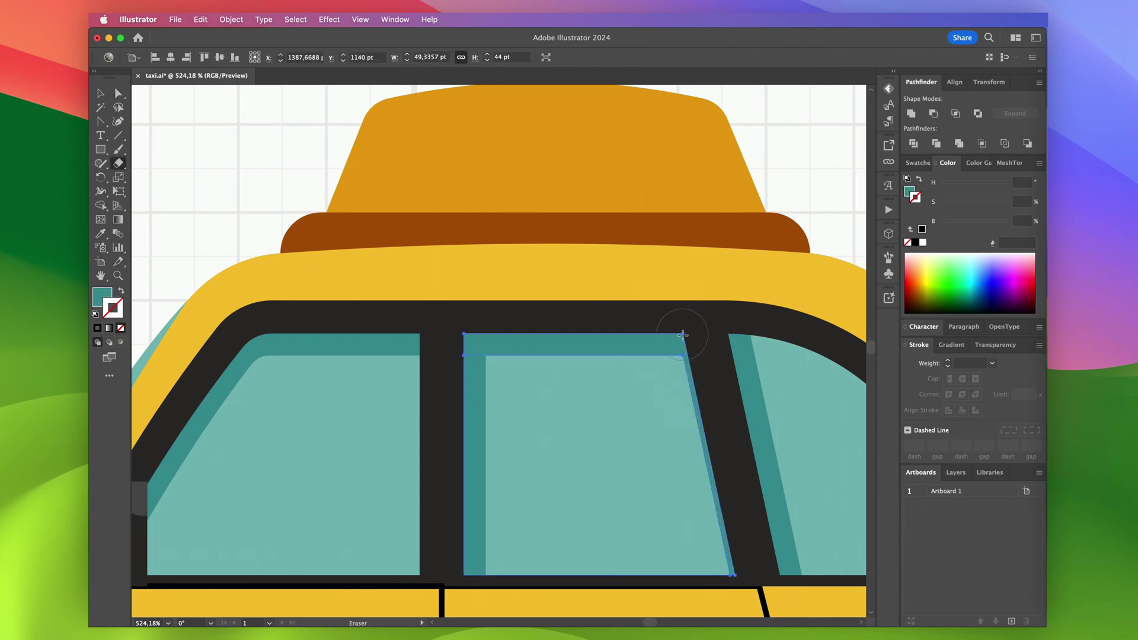
left_click_drag(693, 339, 738, 582)
key("a")
Subtract an offset copy of the yellow body from another copy to leave a band along the roof and hood
scroll(606, 363, "down", 6)
left_click(756, 348)
scroll(752, 366, "up", 3)
left_click(464, 446)
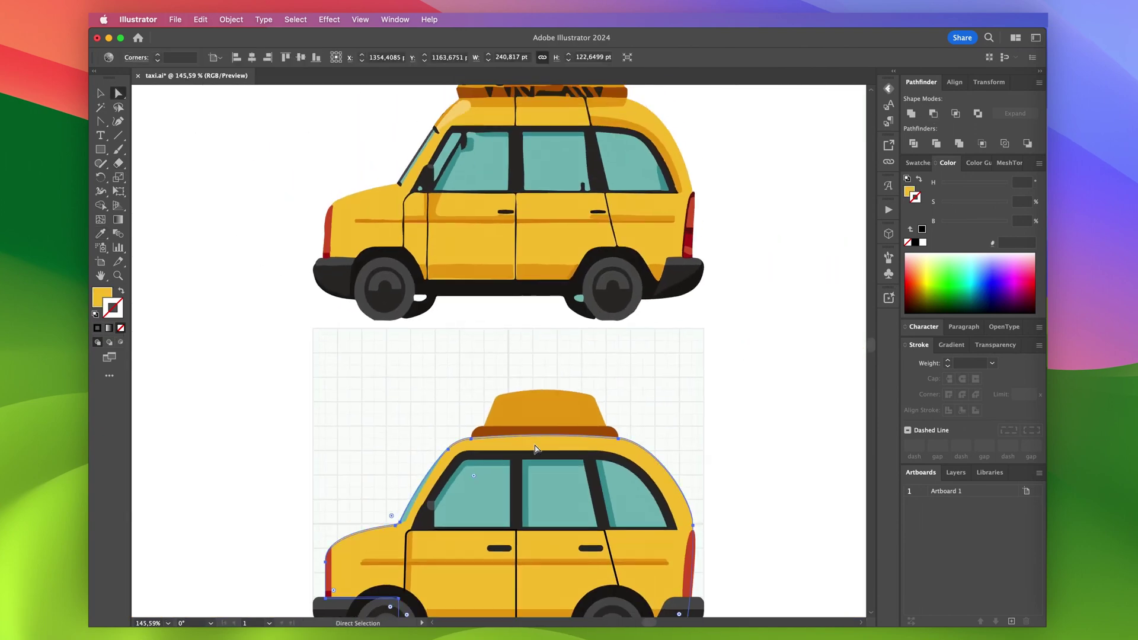
scroll(464, 446, "up", 3)
scroll(454, 411, "down", 2)
scroll(455, 412, "down", 3)
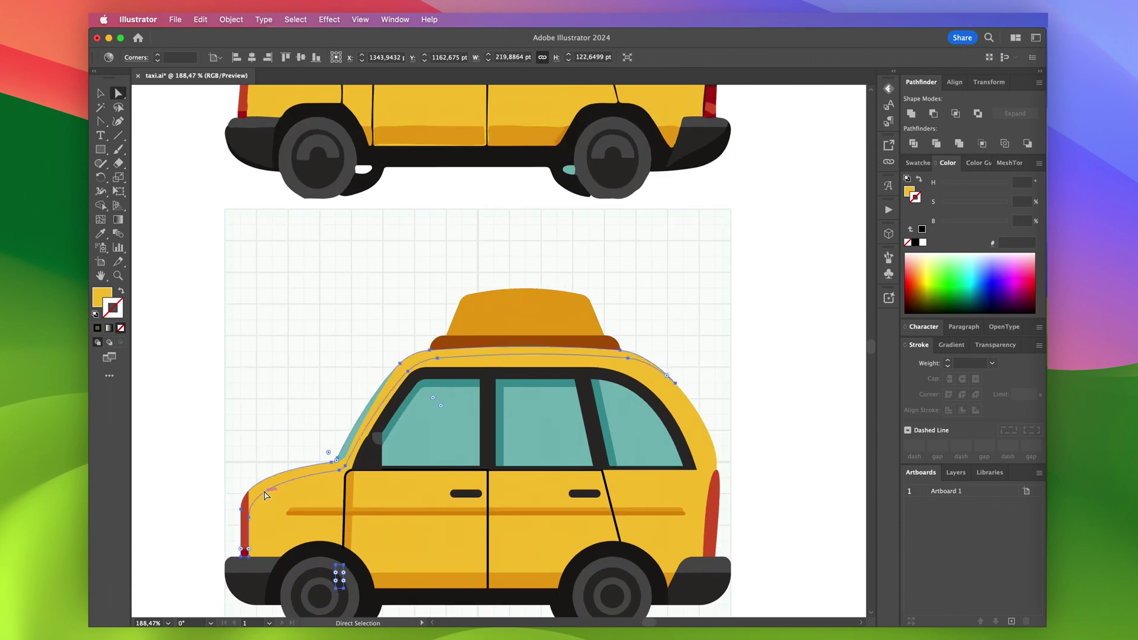
Erase the band's leftover piece near the front wheel arch and fill the band with a sampled darker orange
key("shift+e")
left_click_drag(337, 560, 344, 589)
key("i")
scroll(356, 534, "down", 3)
scroll(356, 524, "up", 2)
Erase through the shadow band at the base of the windshield and delete the leftover hood piece
key("shift+e")
left_click_drag(380, 512, 411, 527)
key("a")
key("Delete")
Reshape the front end of the roof shadow band so it tapers to a point along the windshield pillar
scroll(385, 515, "up", 4)
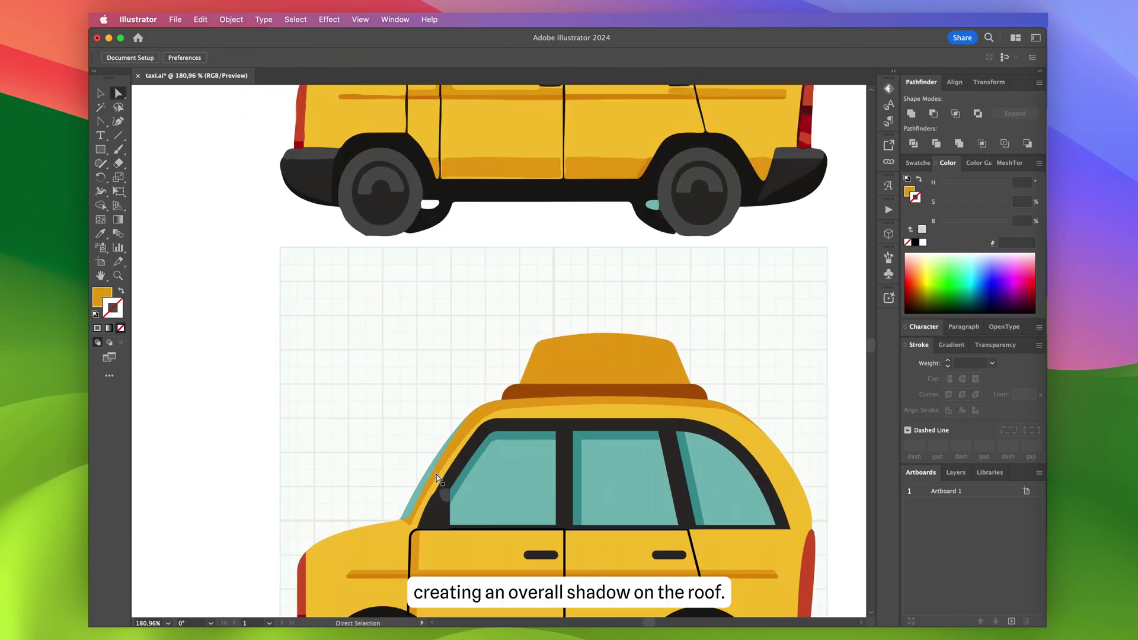
left_click(384, 554)
scroll(391, 563, "up", 6)
left_click(408, 380)
scroll(407, 380, "down", 5)
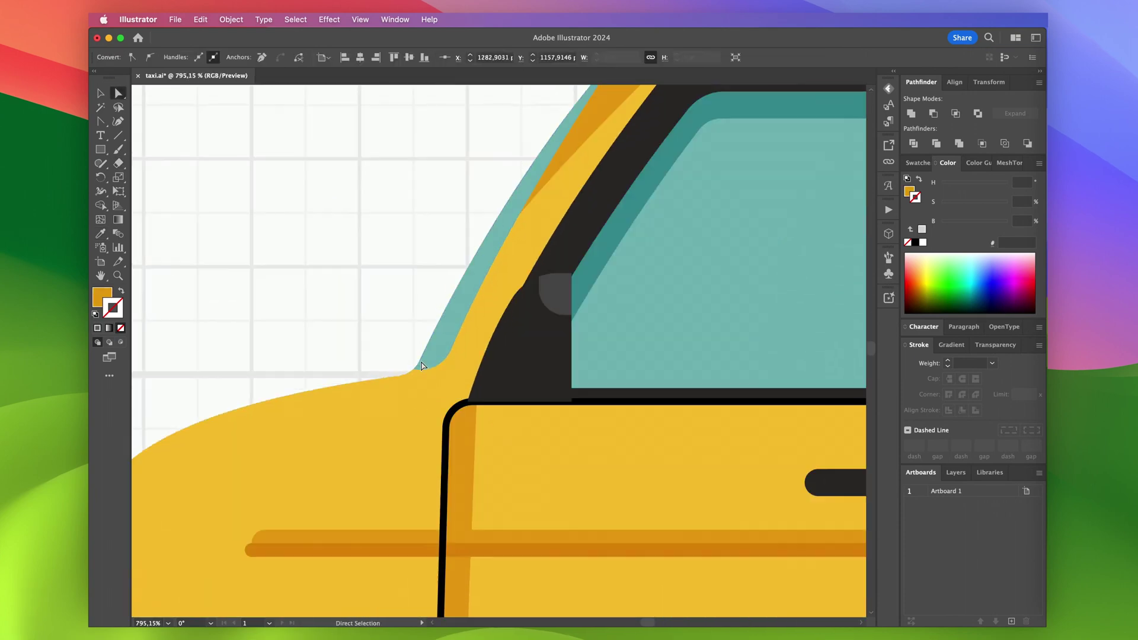
left_click_drag(520, 204, 520, 205)
scroll(520, 205, "right", 2)
scroll(498, 391, "down", 6)
left_click(770, 190)
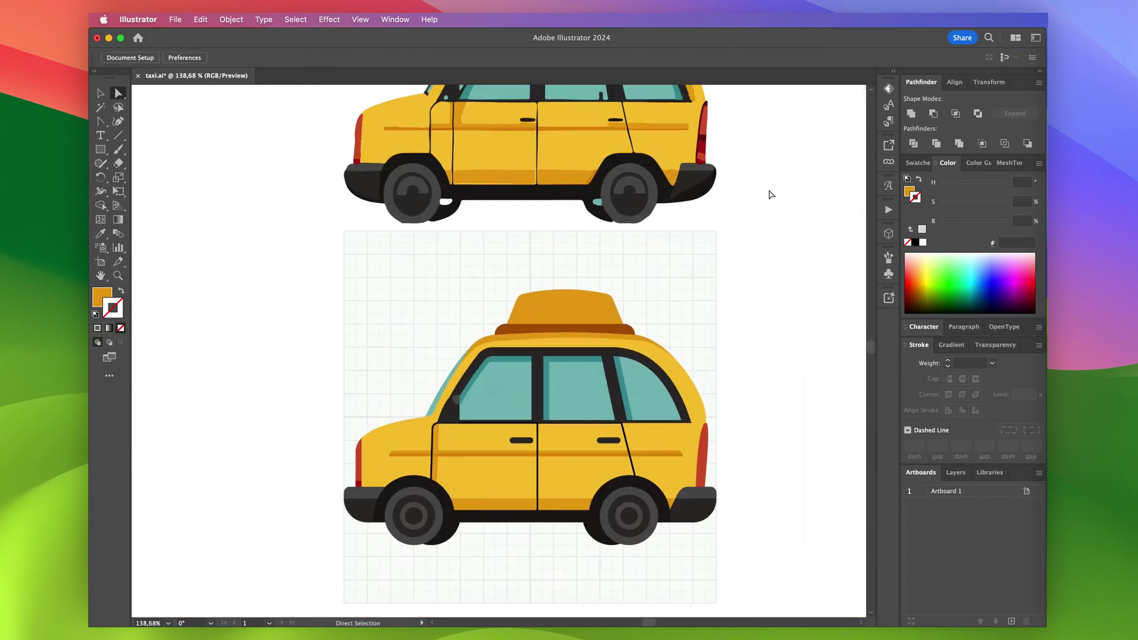
Round the door outlines' adjoining upper corners where the front and rear doors meet under the window pillar
scroll(765, 237, "up", 1)
scroll(738, 429, "down", 2)
left_click(551, 442)
scroll(552, 442, "up", 8)
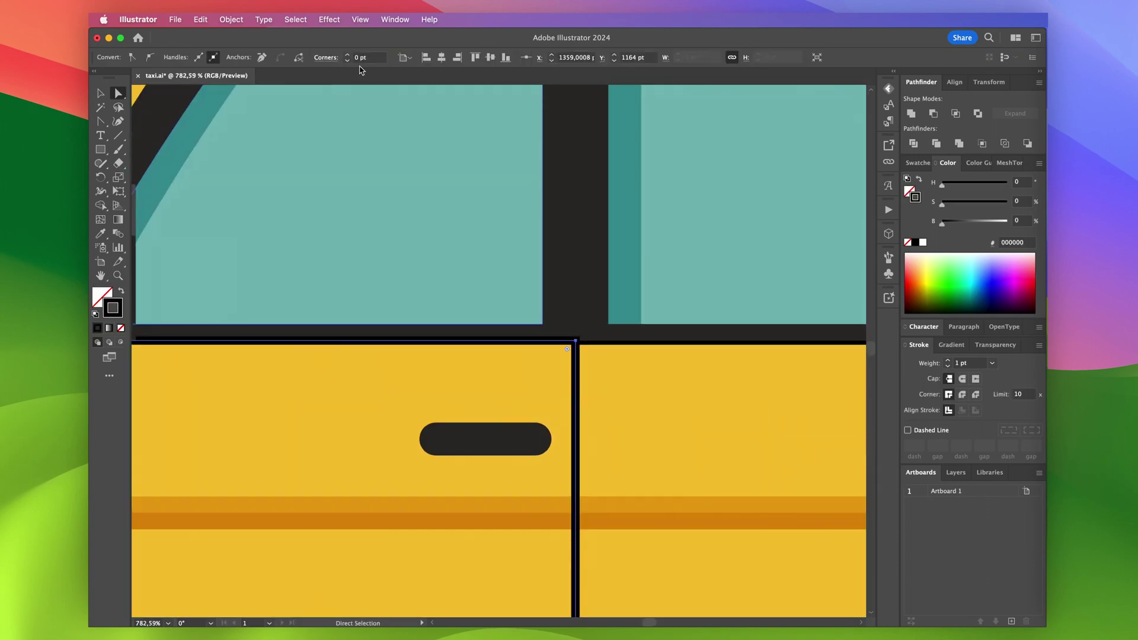
scroll(666, 285, "down", 7)
key("p")
scroll(666, 285, "up", 7)
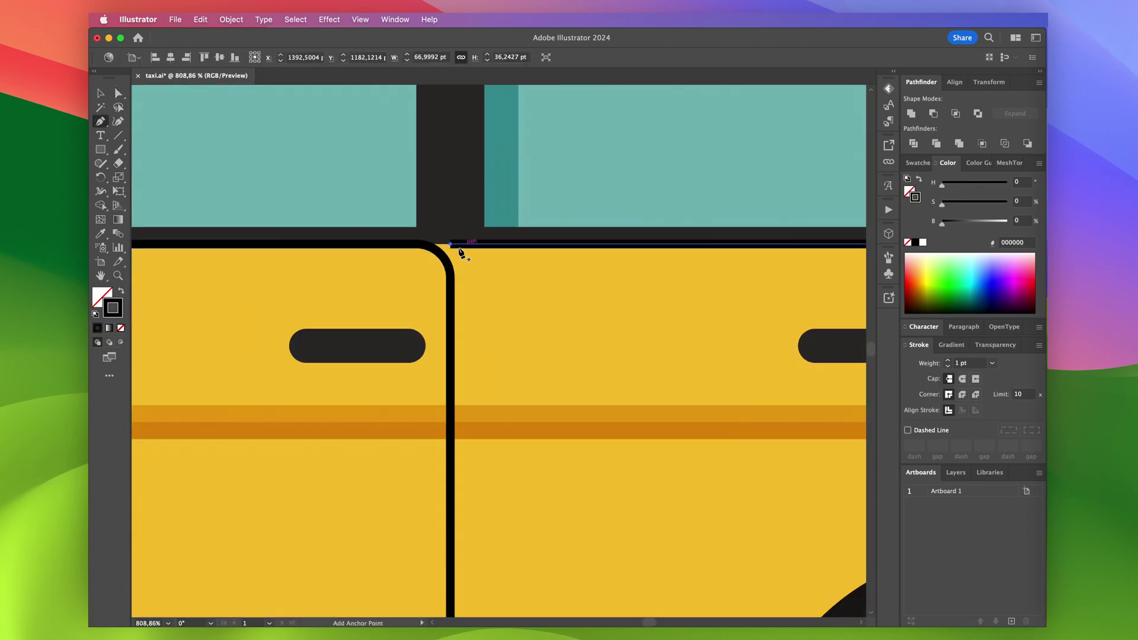
left_click(456, 237)
scroll(456, 238, "up", 3)
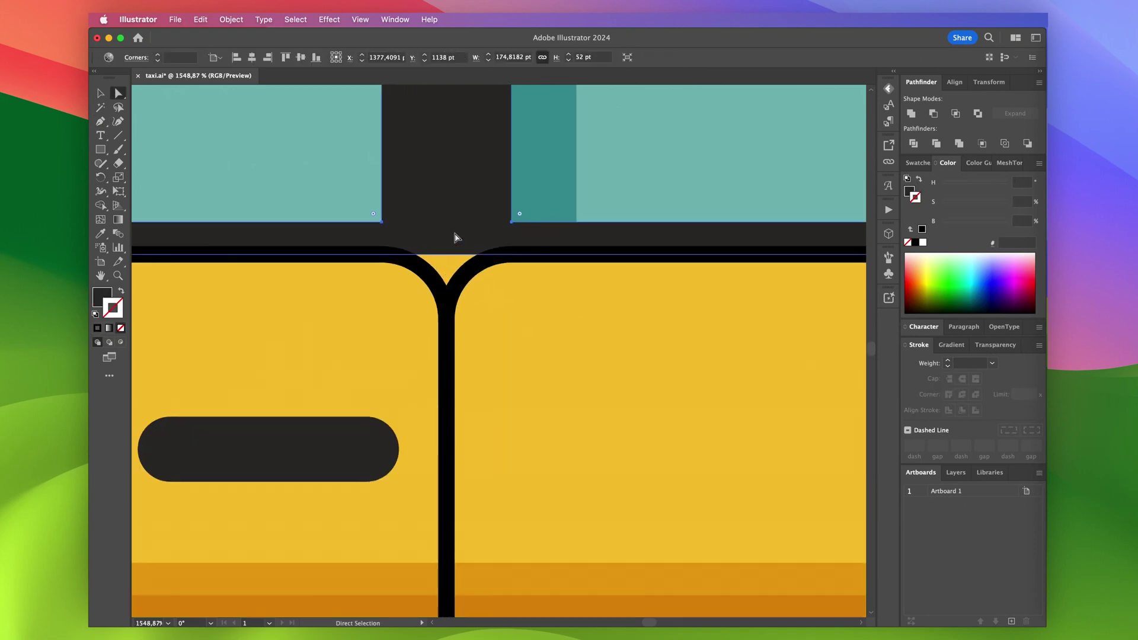
Extend the dark window frame down to fill the triangular gap between the two rounded door corners
key("a")
left_click_drag(423, 255, 391, 255)
left_click_drag(463, 255, 445, 290)
left_click(447, 290)
scroll(447, 290, "down", 8)
left_click(757, 272)
scroll(750, 275, "down", 3)
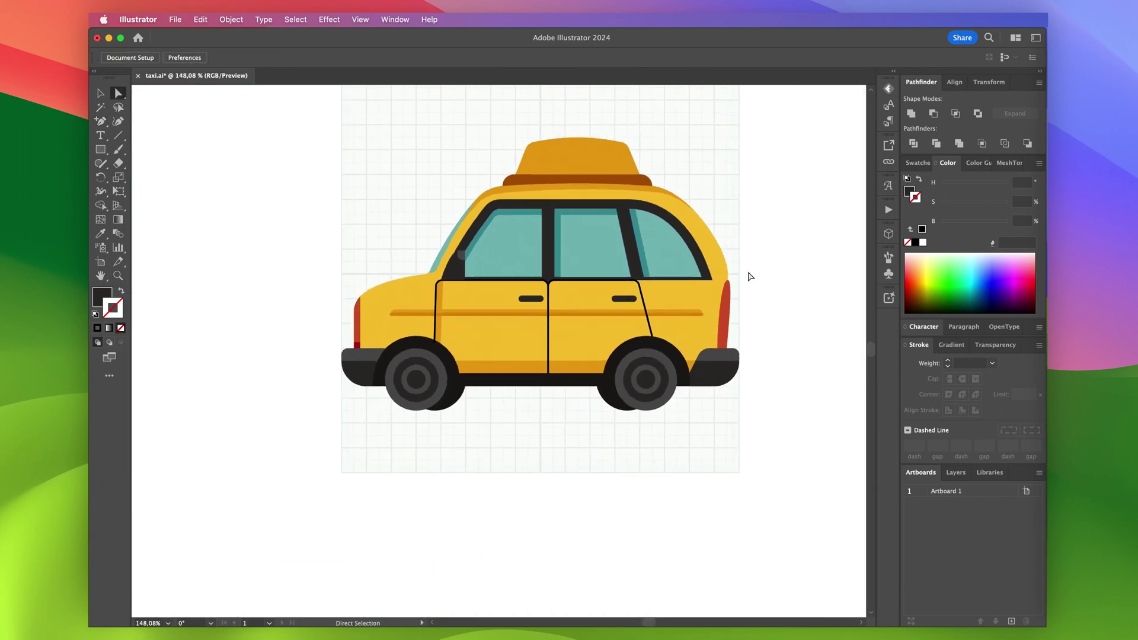
Round the upper rear corner of the rear door's outline
scroll(749, 274, "up", 3)
scroll(620, 430, "up", 6)
scroll(620, 410, "down", 5)
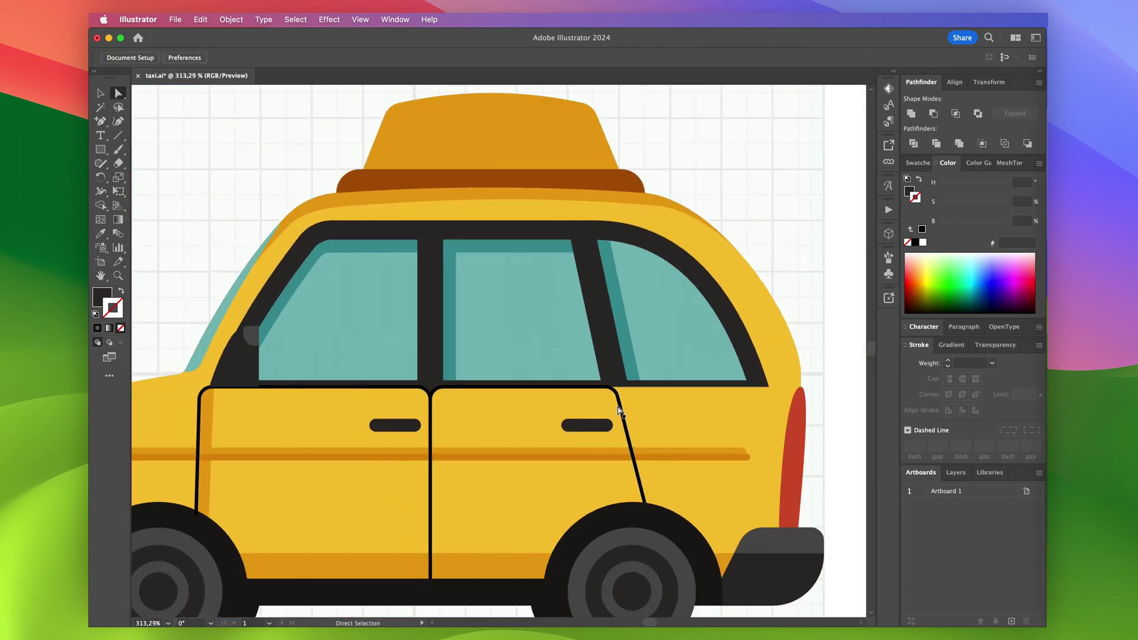
Copy the red lens pieces of the rear light from the reference taxi
scroll(619, 411, "down", 2)
scroll(620, 416, "up", 3)
scroll(595, 163, "up", 5)
scroll(590, 167, "down", 5)
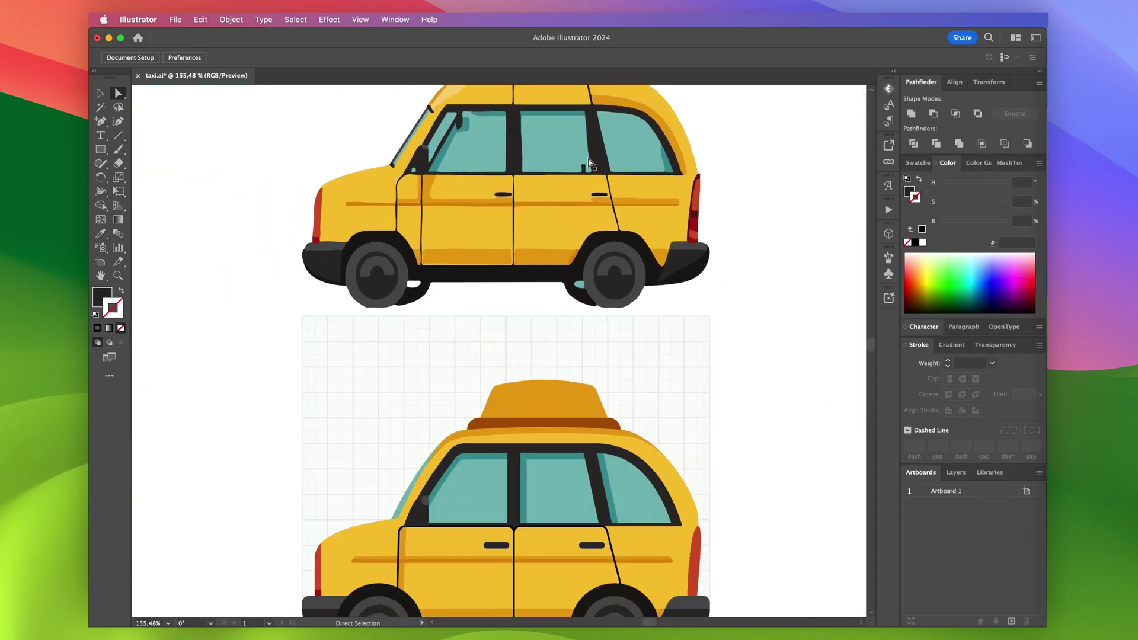
scroll(629, 265, "down", 3)
key("v")
scroll(650, 266, "up", 3)
scroll(602, 220, "up", 5)
key("a")
left_click(593, 260)
left_click(590, 329, "shift")
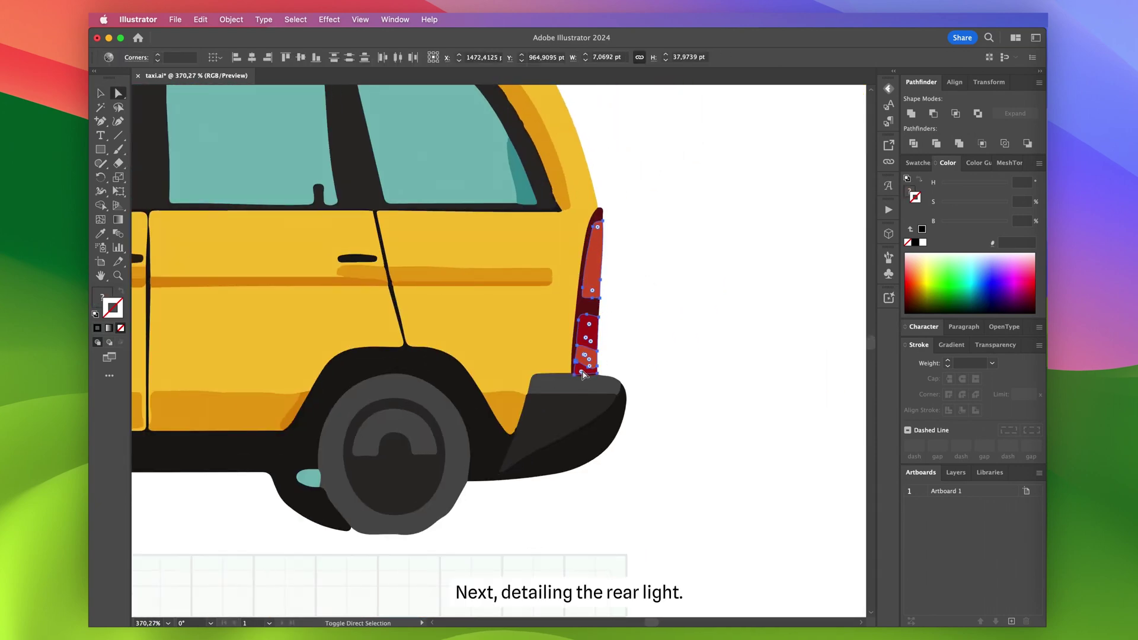
key("super+c")
Paste the lens pieces and place them in the empty space beside the new taxi's rear light
scroll(584, 375, "down", 5)
scroll(584, 372, "down", 5)
key("super+v")
key("v")
left_click_drag(506, 331, 602, 471)
Fill the new taxi's rear light with the dark maroon sampled from the reference light
left_click(546, 494)
scroll(546, 492, "up", 5)
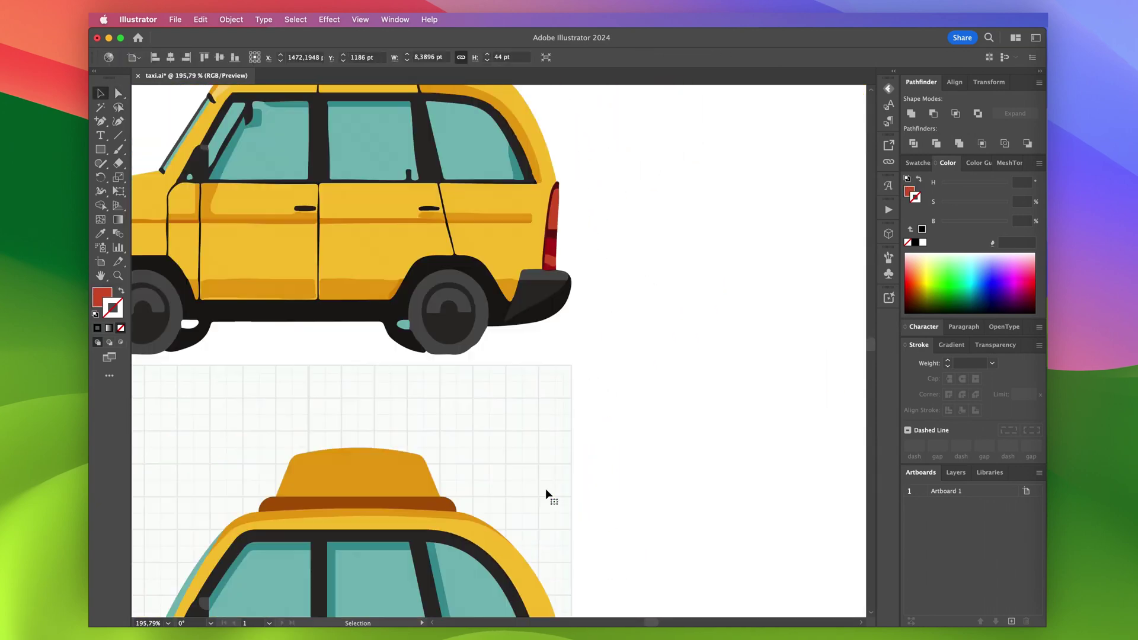
scroll(533, 246, "up", 5)
key("i")
left_click(583, 243)
scroll(584, 249, "down", 5)
scroll(582, 407, "up", 5)
key("v")
left_click(650, 297)
Move the orange-red lens onto the upper rear light and reshape its edges to follow the light and overlap its outer side
scroll(691, 276, "up", 3)
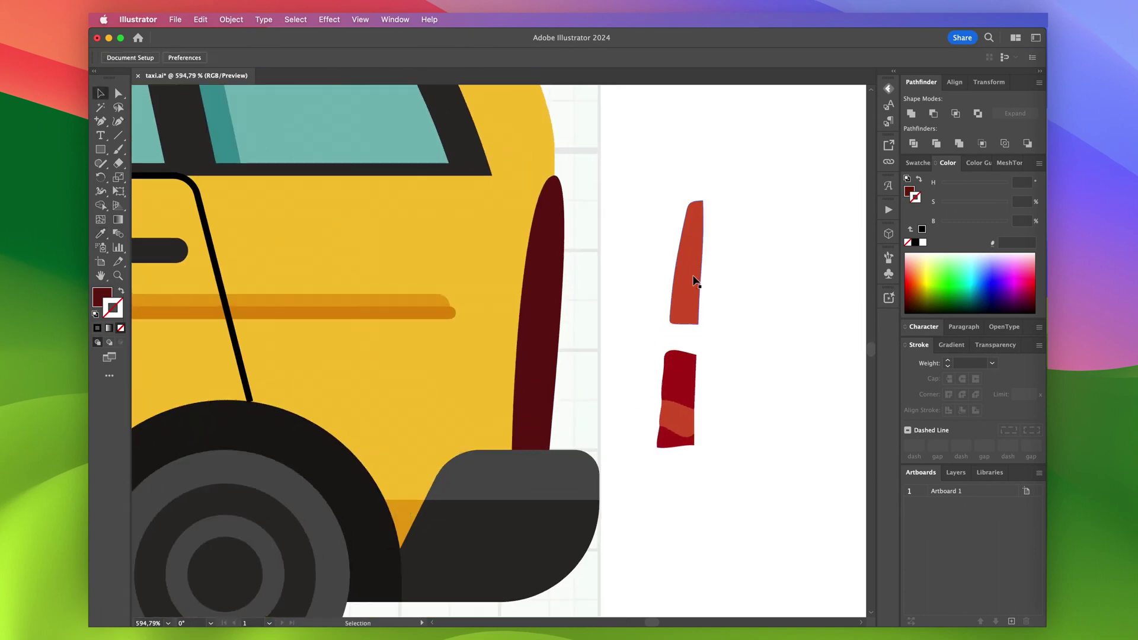
left_click_drag(687, 262, 548, 262)
scroll(536, 289, "up", 4)
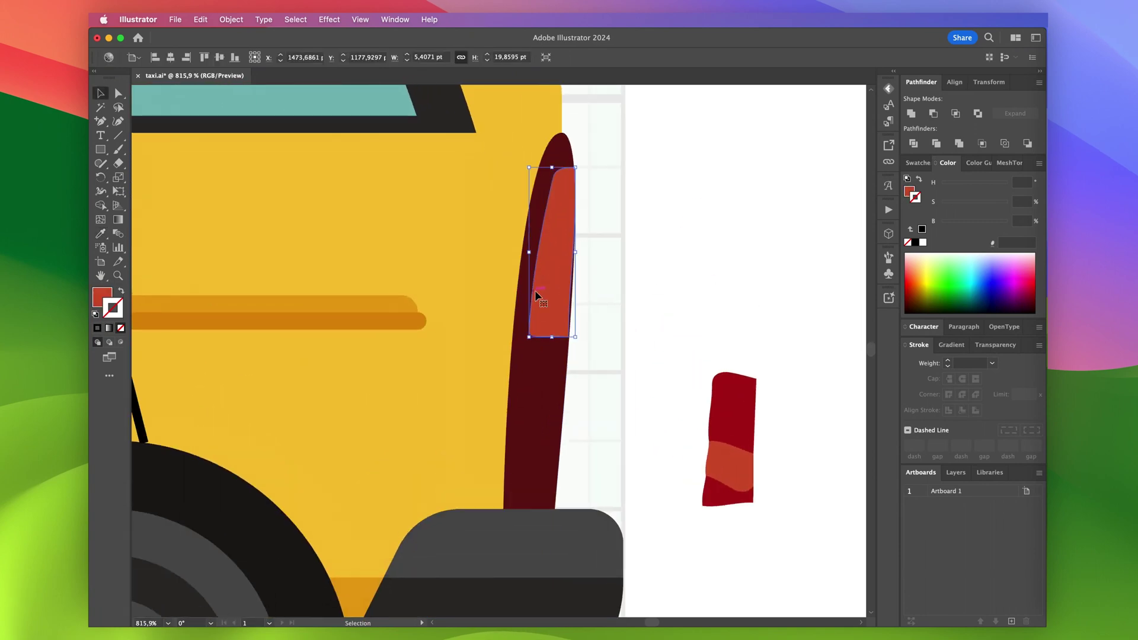
key("a")
scroll(557, 290, "up", 1)
left_click_drag(568, 347, 576, 346)
left_click_drag(570, 304, 580, 302)
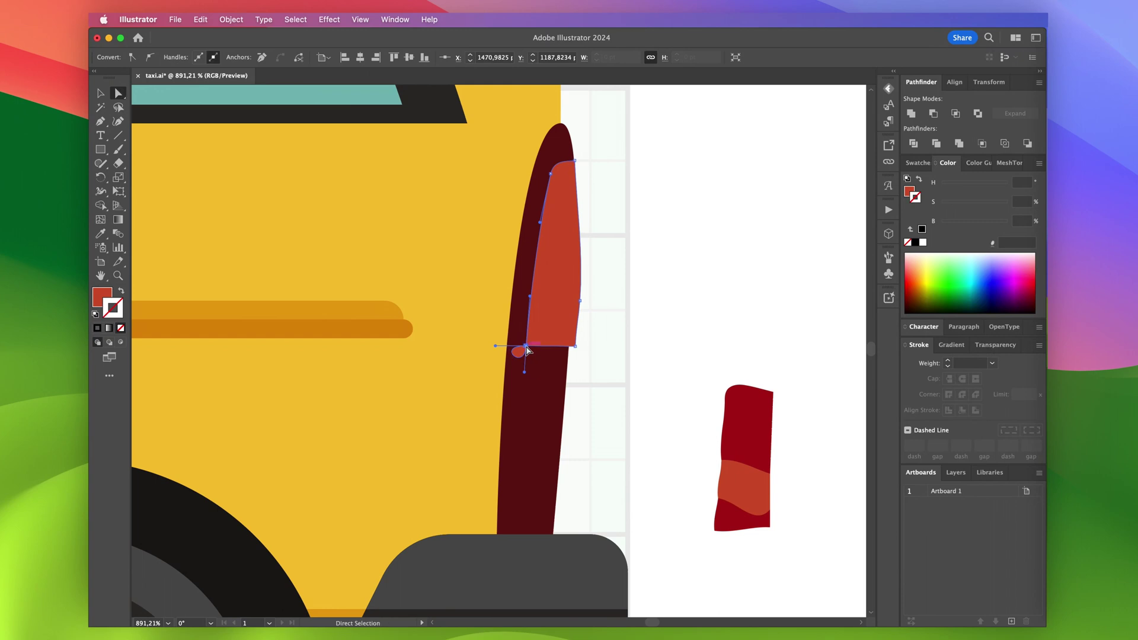
left_click(565, 173)
scroll(567, 176, "up", 4)
scroll(580, 126, "up", 2)
left_click(539, 257)
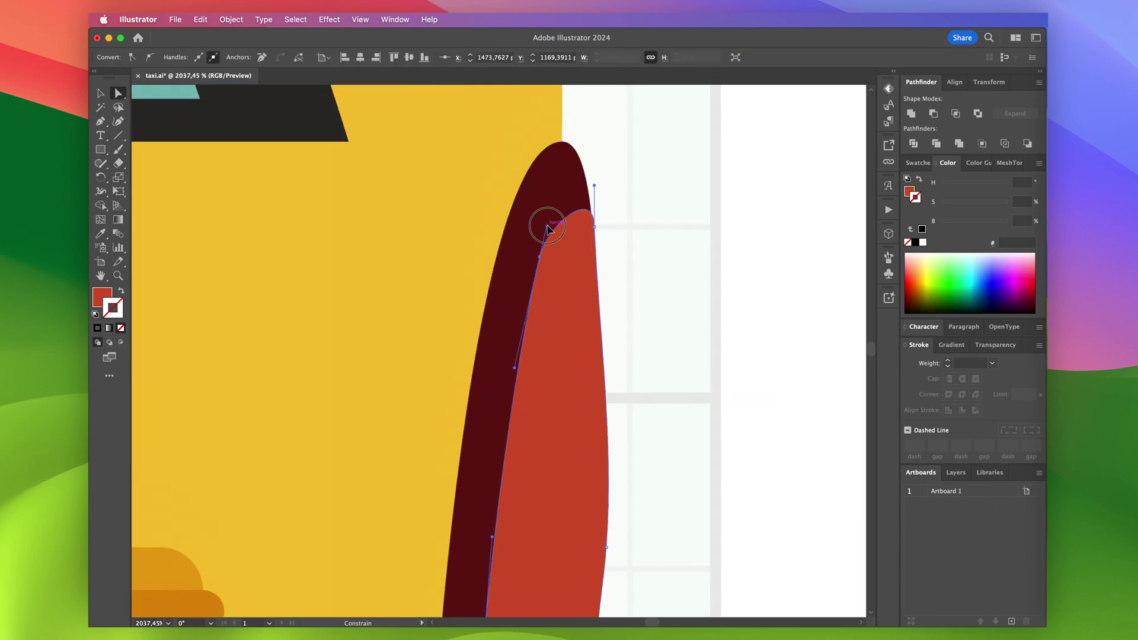
Trim the orange-red lens to a copy of the rear light's outline and round its lower front corner
scroll(546, 154, "down", 3)
left_click(541, 435)
key("super+c")
key("super+f")
left_click(546, 380, "shift")
left_click(955, 114)
scroll(605, 285, "down", 2)
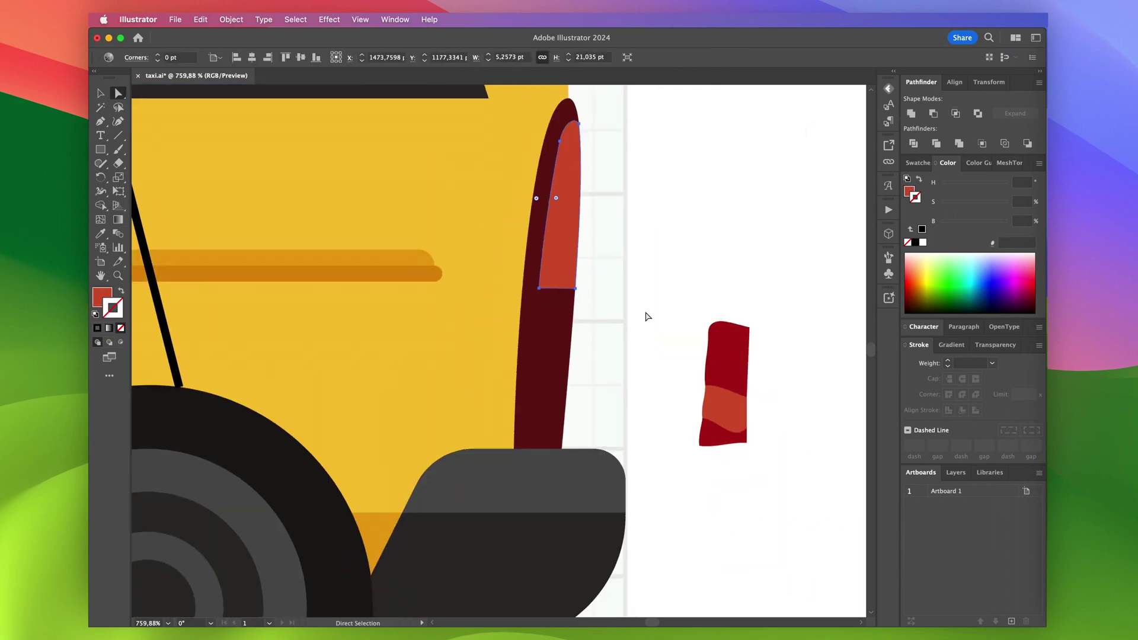
left_click(646, 316)
scroll(540, 291, "up", 4)
scroll(524, 271, "down", 5)
Draw a four-sided lens on the lower rear light with the Pen tool and fill it with the sampled dark red
key("p")
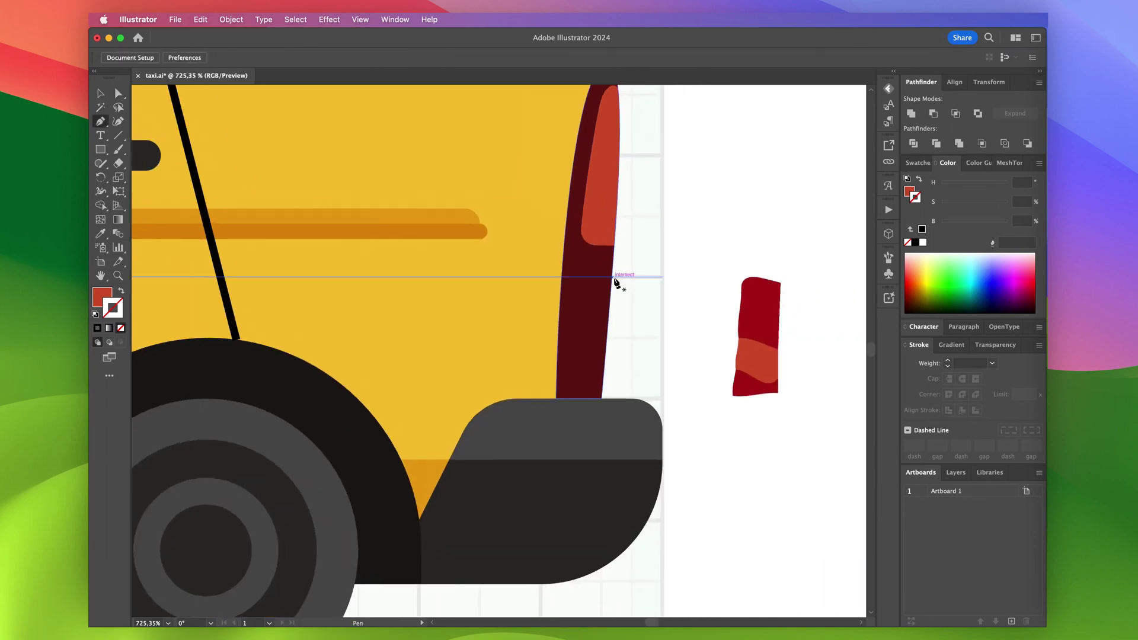
left_click(581, 276)
left_click(572, 398)
left_click(615, 398)
left_click(620, 277)
key("i")
left_click(759, 308)
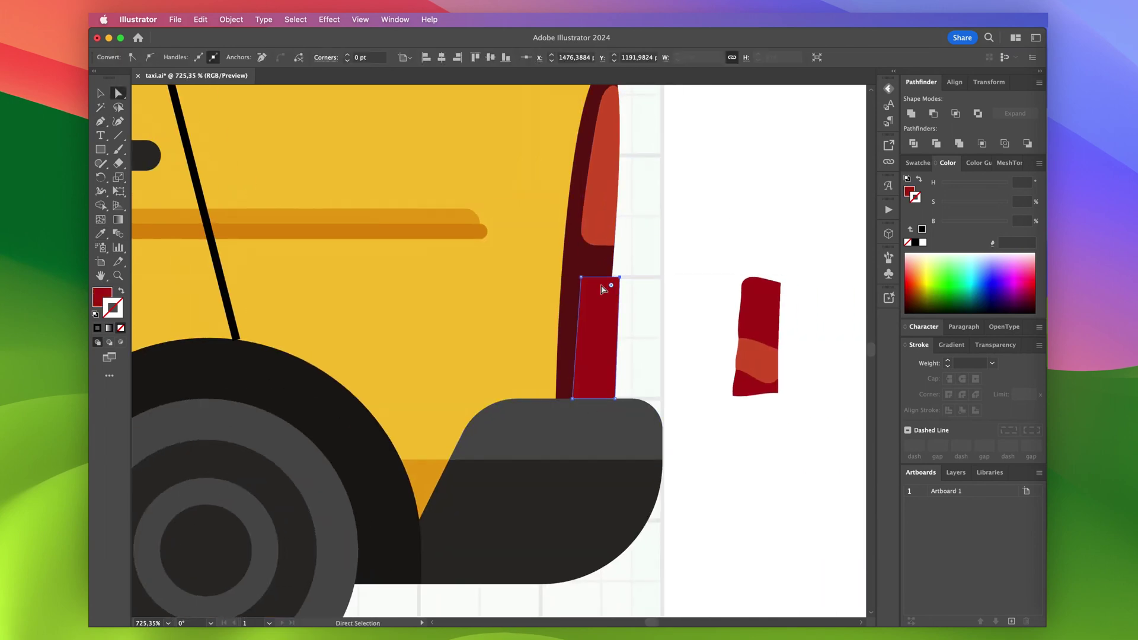
Curve the dark red lens's front edge and round its upper front corner to 3 pt
scroll(580, 331, "up", 3)
key("shift+c")
scroll(573, 344, "up", 4)
left_click_drag(573, 342, 578, 344)
scroll(577, 345, "down", 5)
key("a")
left_click(581, 270)
left_click_drag(587, 277, 579, 265)
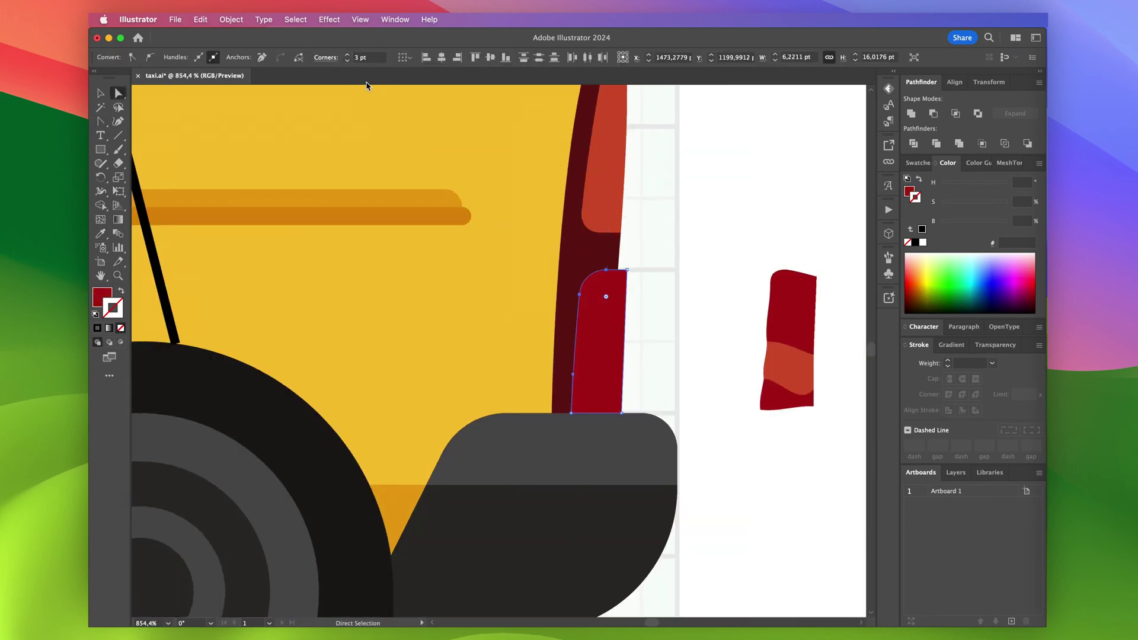
Trim the dark red lens to the rear light's outline by intersecting it with a copy of the light
left_click(589, 263)
key("super+c")
key("super+f")
left_click(602, 291, "shift")
left_click(956, 114)
Draw a rectangle across the lower part of the dark red lens and set its height to 4 pt
key("m")
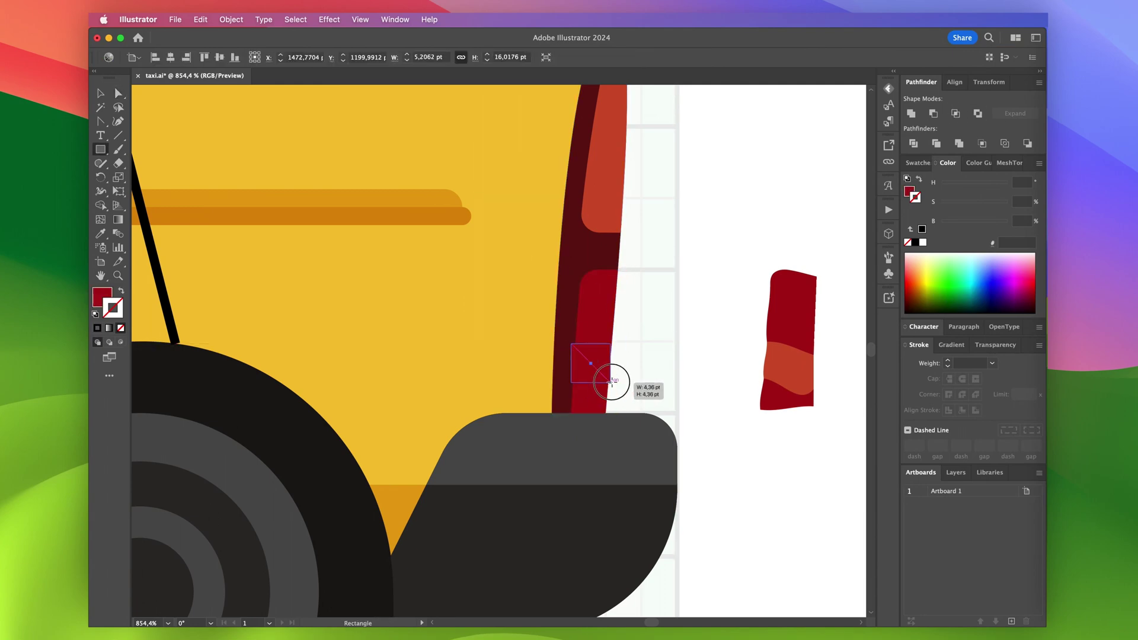
left_click_drag(611, 382, 611, 383)
left_click(713, 59)
type("4")
key("Return")
Trim the small rectangle to the rear light's width and fill it with the orange-red sampled from the reference lens
scroll(613, 363, "up", 5)
left_click(593, 220, "shift")
left_click(956, 113)
left_click(695, 323)
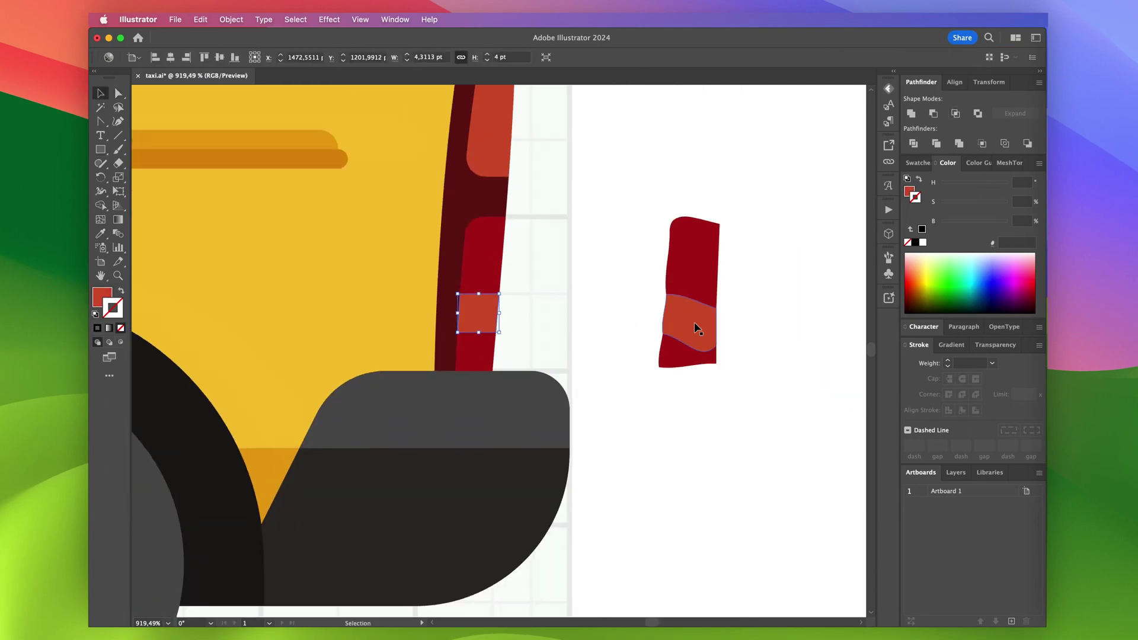
Remove the leftover reference lens pieces beside the taxi
left_click(663, 402)
scroll(663, 402, "down", 10)
scroll(774, 409, "up", 2)
scroll(775, 409, "down", 2)
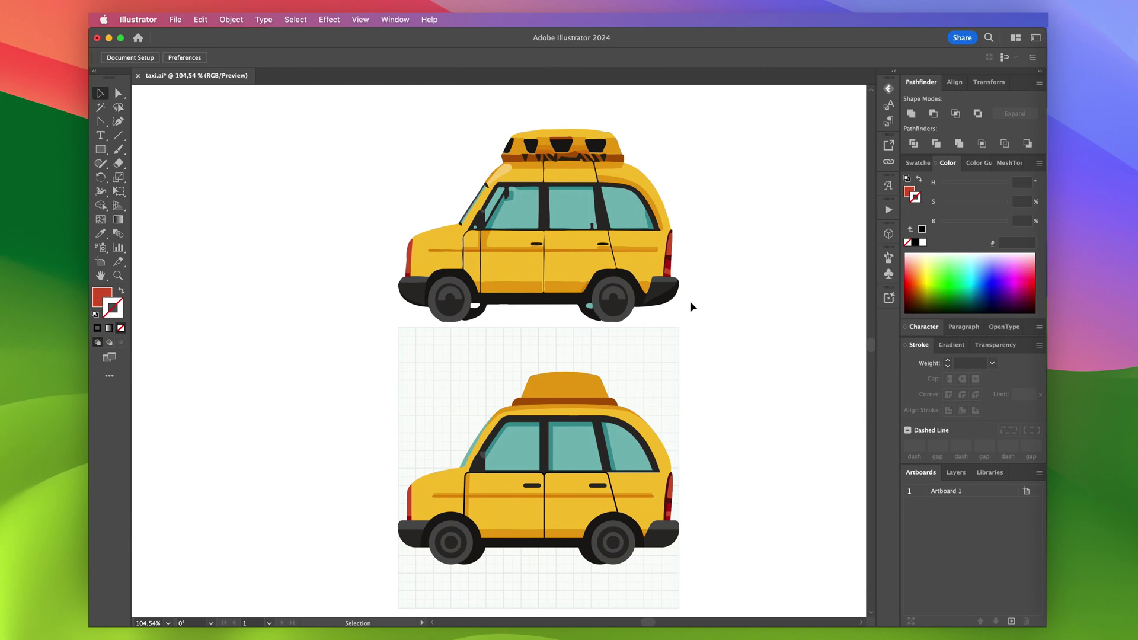
Duplicate the rooftop light's orange shape and move the copy down 7 pt
left_click(548, 382)
scroll(560, 379, "up", 3)
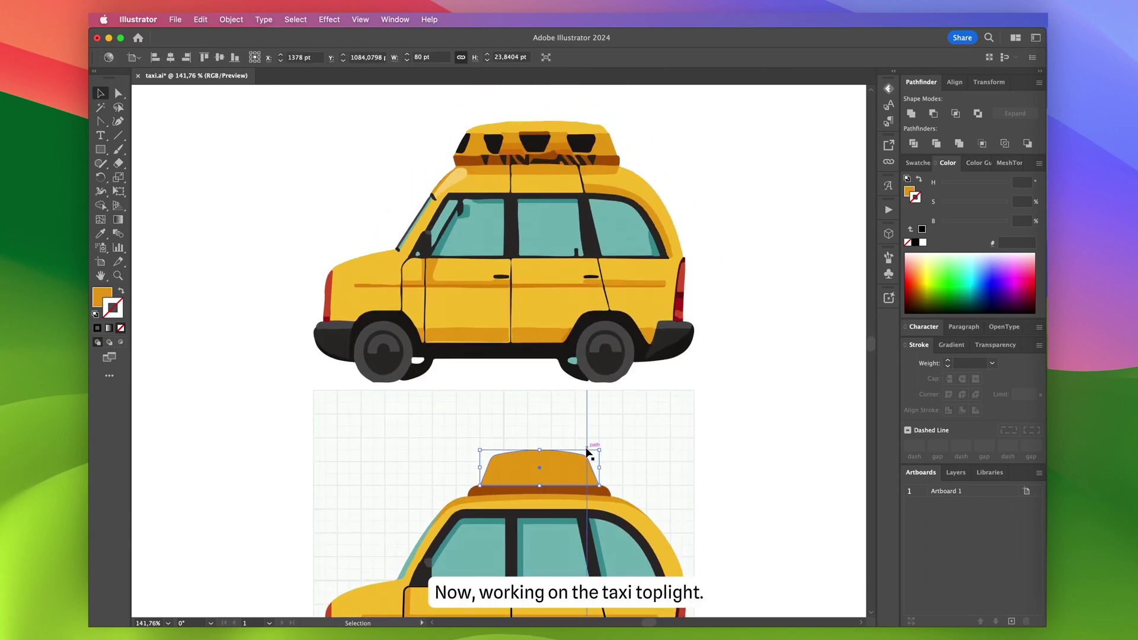
scroll(549, 474, "up", 3)
key("Down")
key("Down")
key("Down")
key("Down")
key("Down")
key("Down")
key("Down")
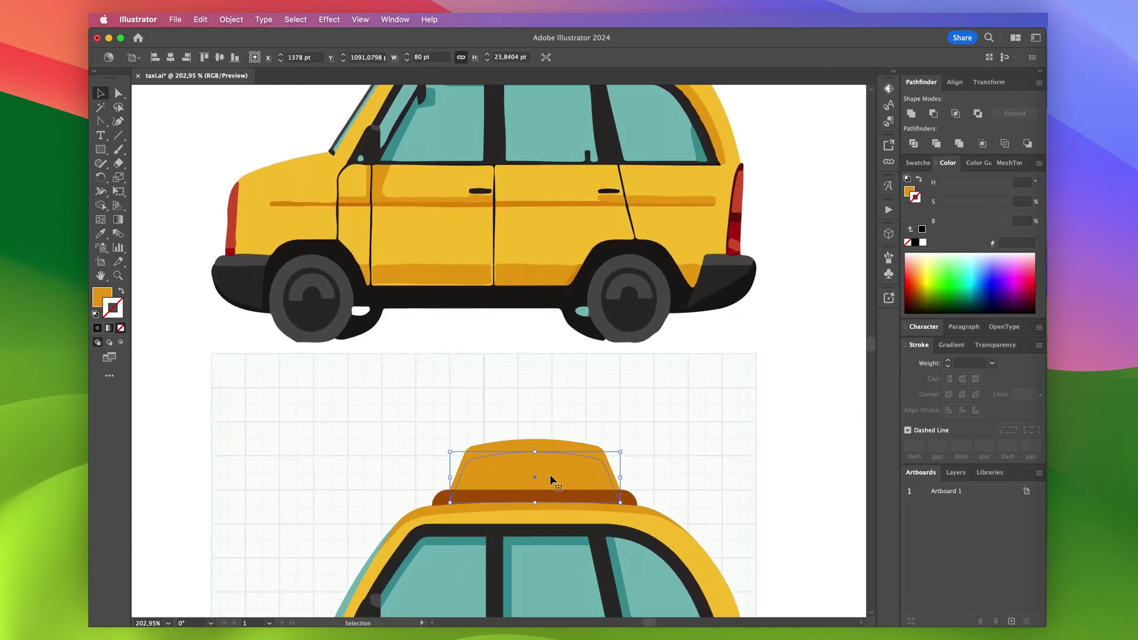
Subtract the lowered copy from an unshifted copy of the rooftop light to leave a band along its top and sides
key("Up")
key("Up")
key("Up")
key("Up")
key("Up")
key("Up")
key("Up")
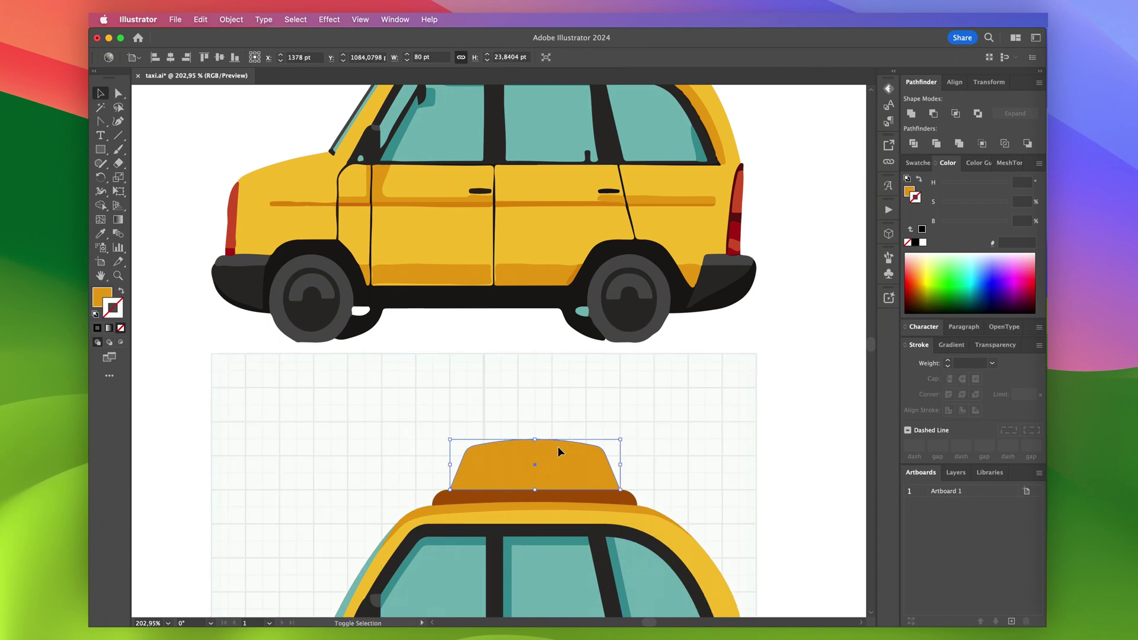
left_click(558, 462, "shift")
Fill the rooftop light's edge band with the lighter yellow sampled from the reference taxi's body
scroll(581, 349, "down", 3)
scroll(578, 332, "up", 2)
key("i")
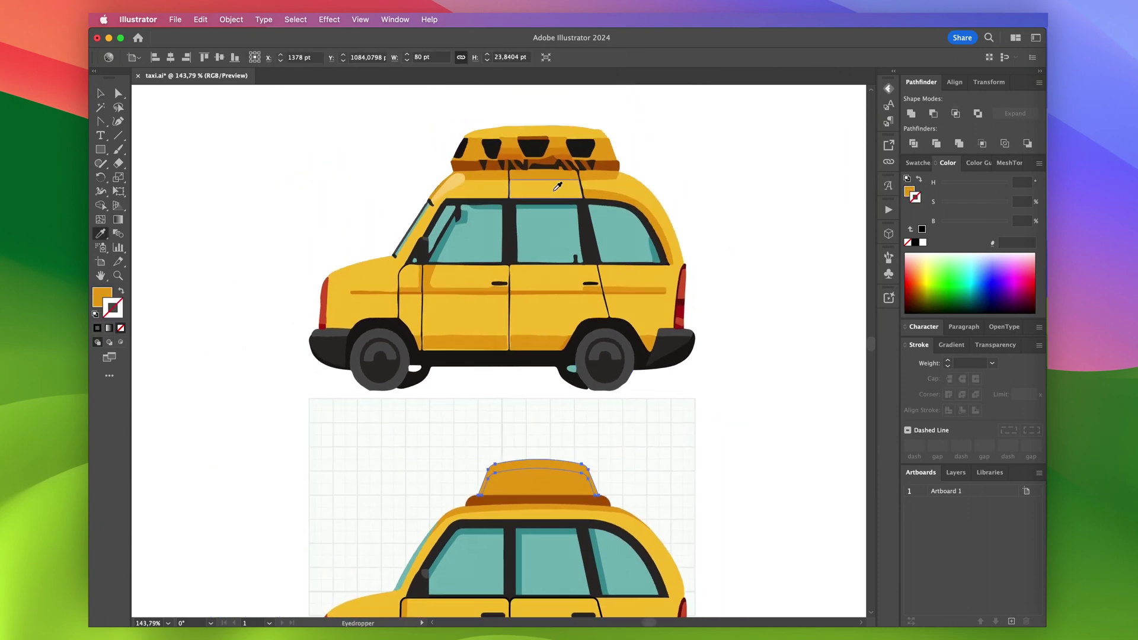
key("a")
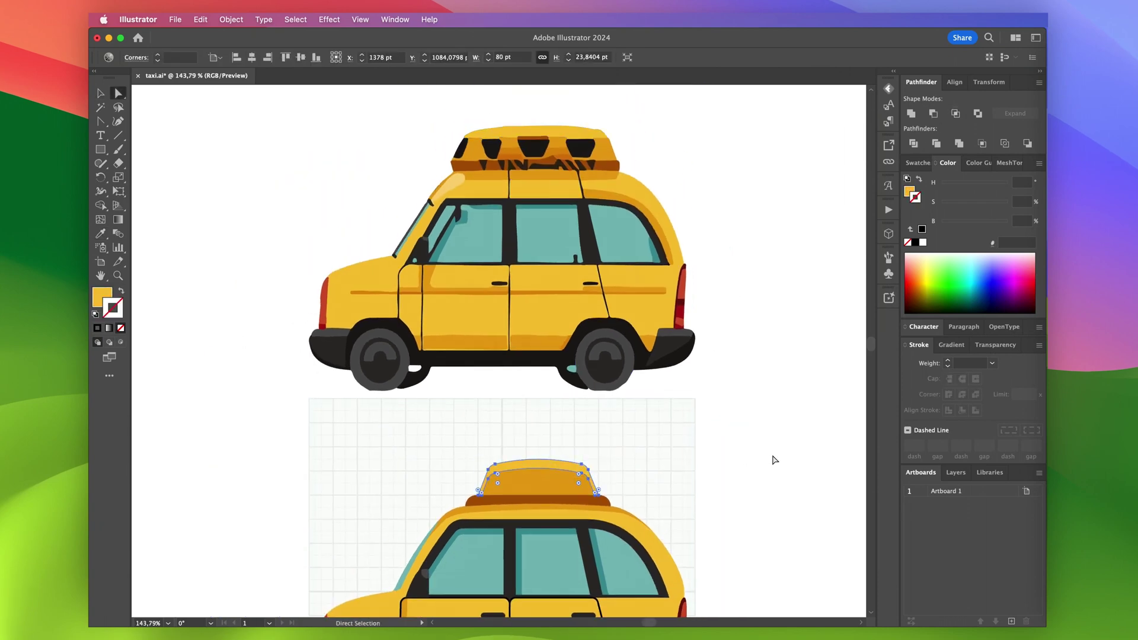
left_click(773, 460)
scroll(771, 458, "down", 5)
scroll(664, 403, "up", 4)
scroll(649, 383, "down", 3)
scroll(571, 402, "up", 3)
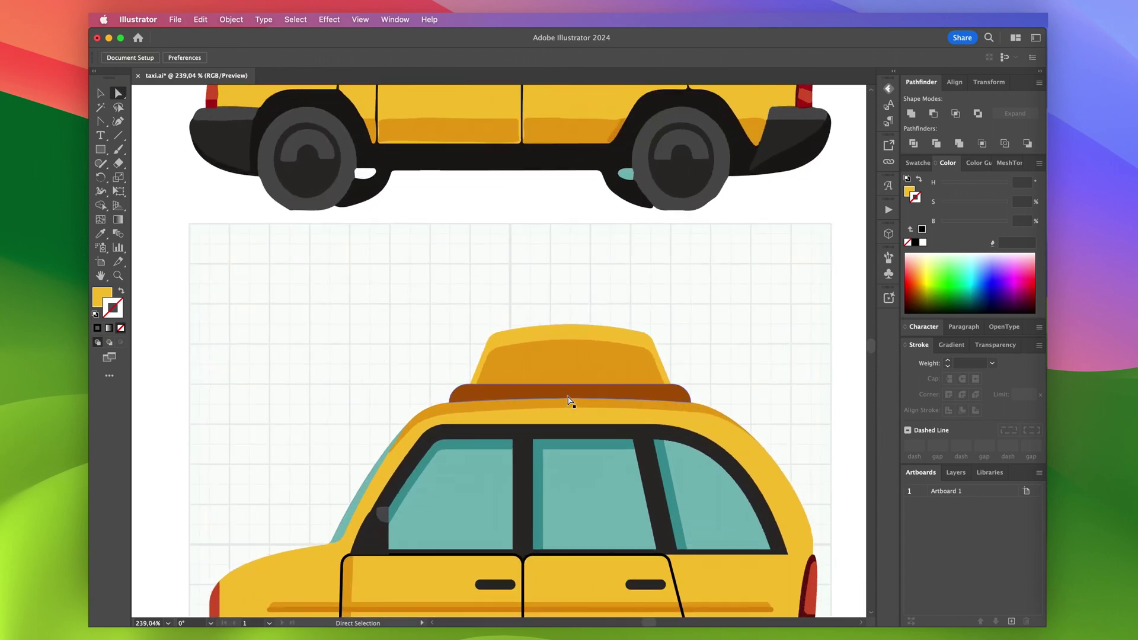
Try black "TAXI" lettering in 12 pt Myriad Pro on the rooftop light, and delete it
key("t")
left_click(505, 204)
type("TAXI")
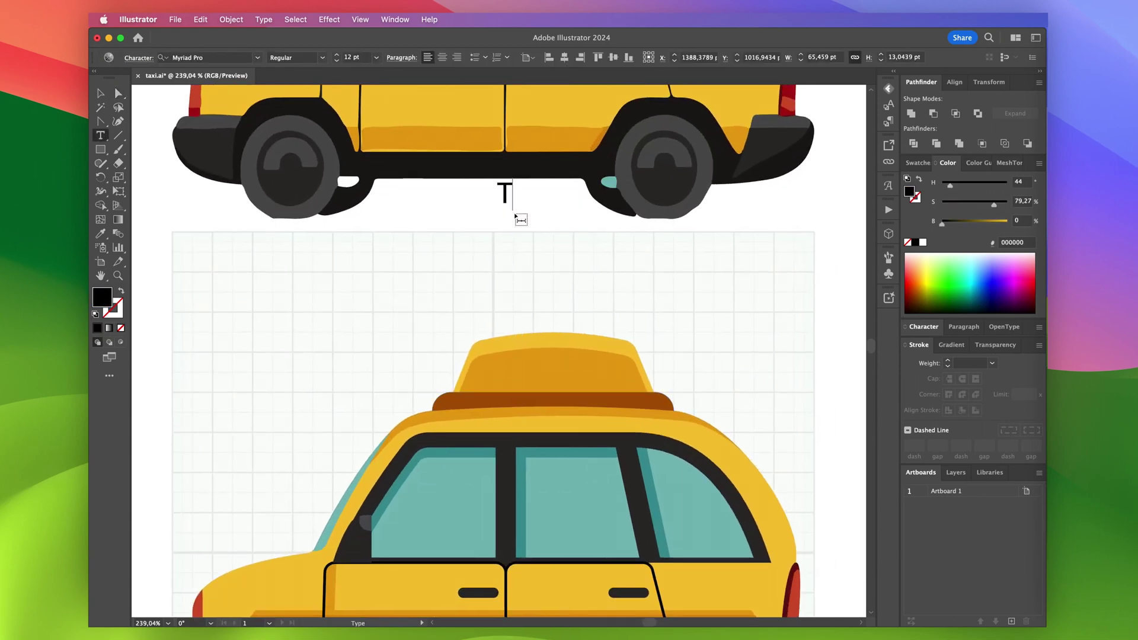
left_click(100, 91)
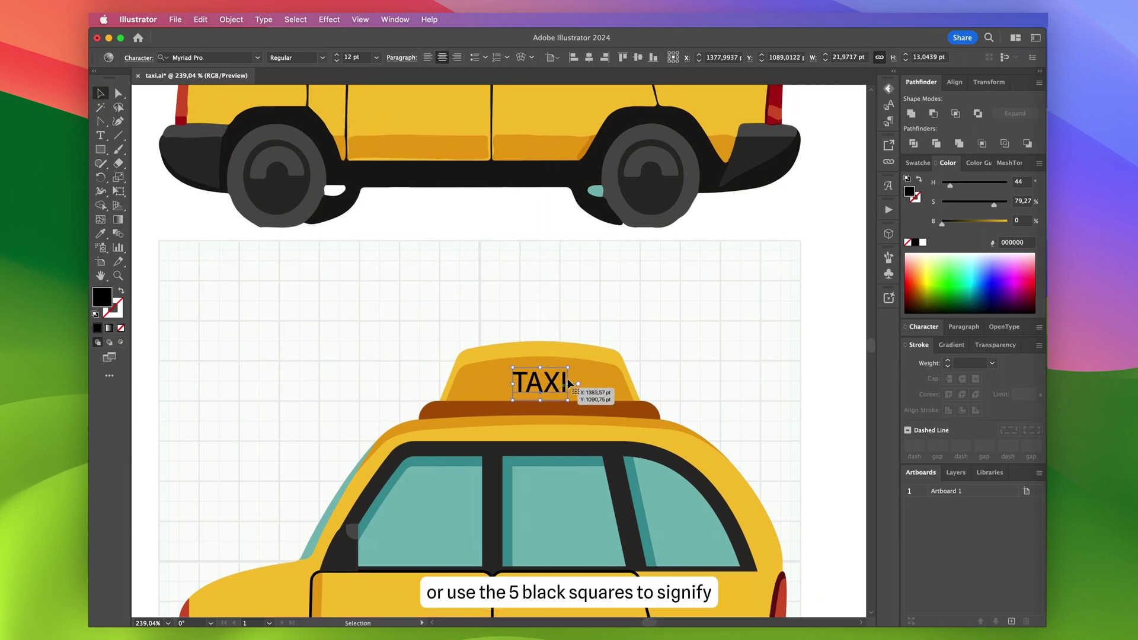
key("Delete")
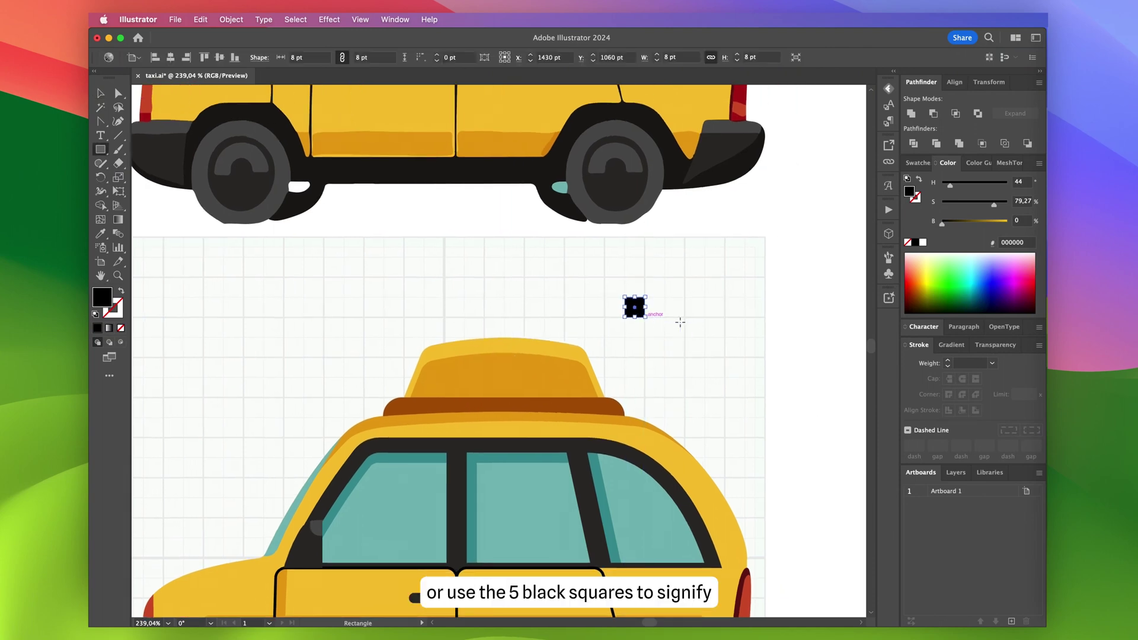
Build a staggered checker strip of five black 8 pt squares, three in the lower row and two in the upper
left_click_drag(640, 308, 682, 311)
left_click_drag(682, 311, 727, 313)
left_click_drag(683, 313, 705, 291)
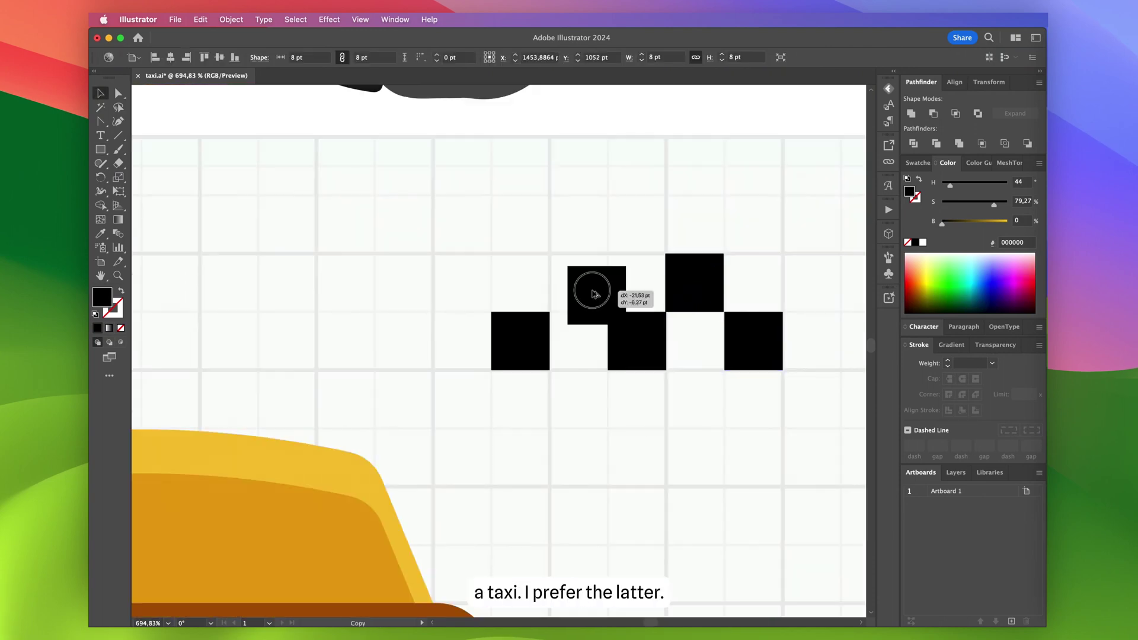
left_click_drag(589, 287, 577, 280)
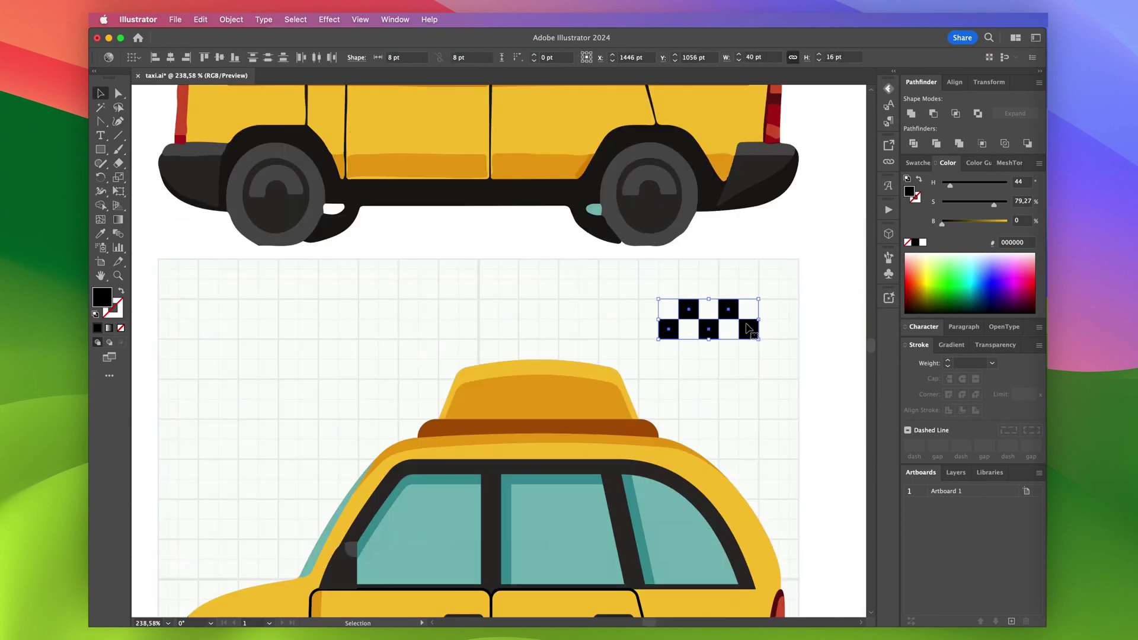
Group the five checker squares and place the group on the face of the rooftop light
right_click(755, 334)
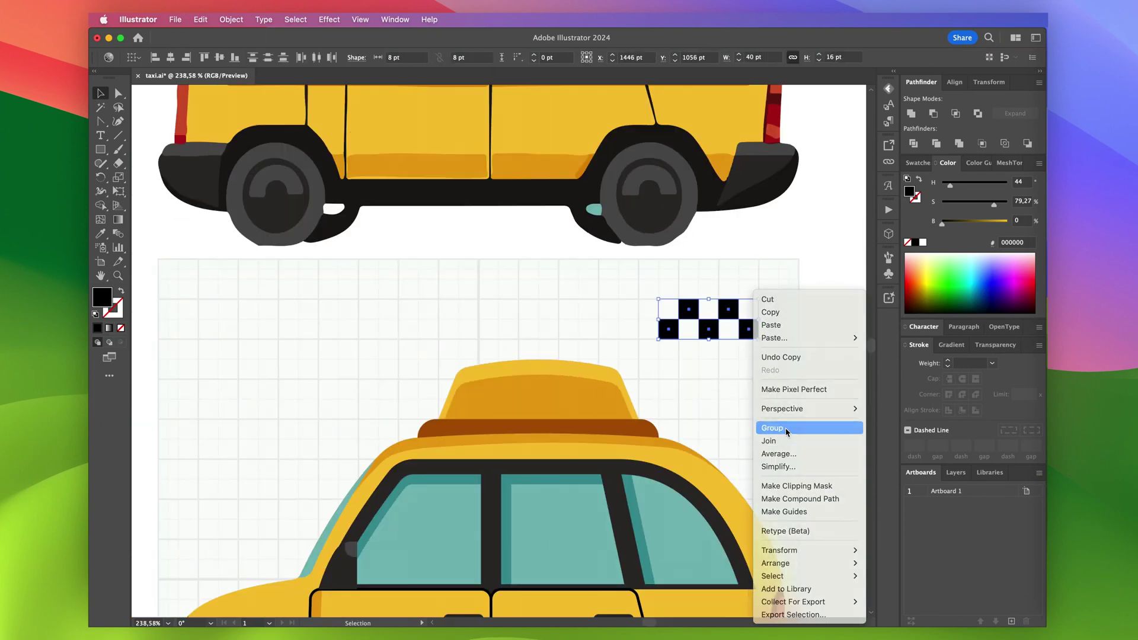
left_click(777, 428)
left_click_drag(749, 335, 580, 406)
scroll(548, 406, "up", 5)
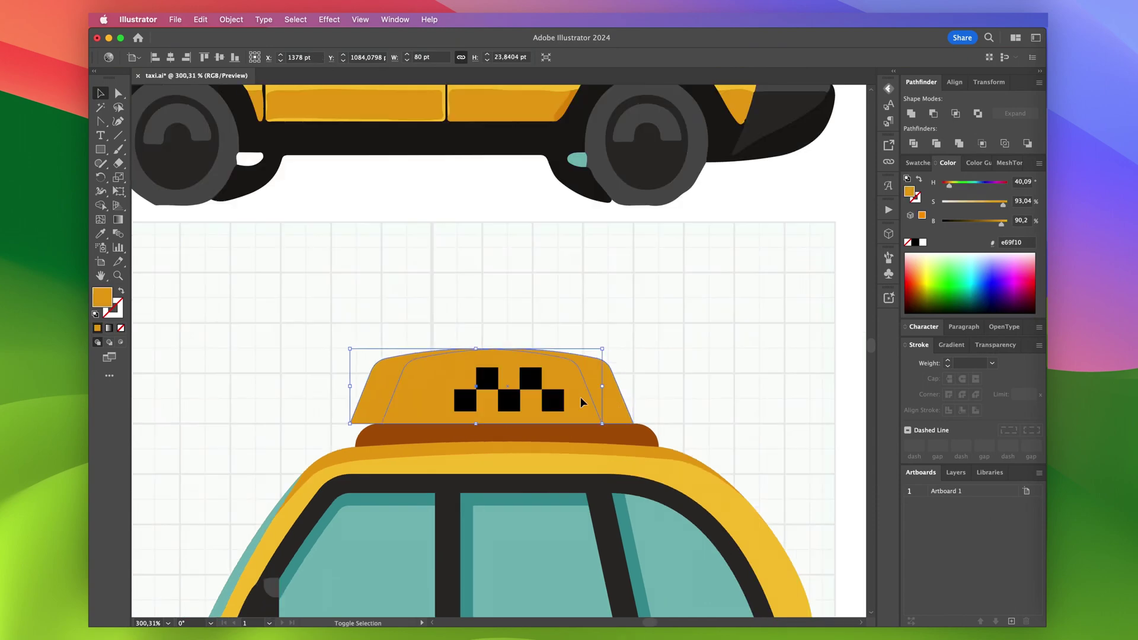
Offset the duplicate of the rooftop light's face 8 pt to the right and about 2 pt down
key("shift+Right")
key("Right")
key("Right")
key("Right")
key("Right")
key("Right")
key("Right")
key("Right")
key("Right")
key("Down")
key("Down")
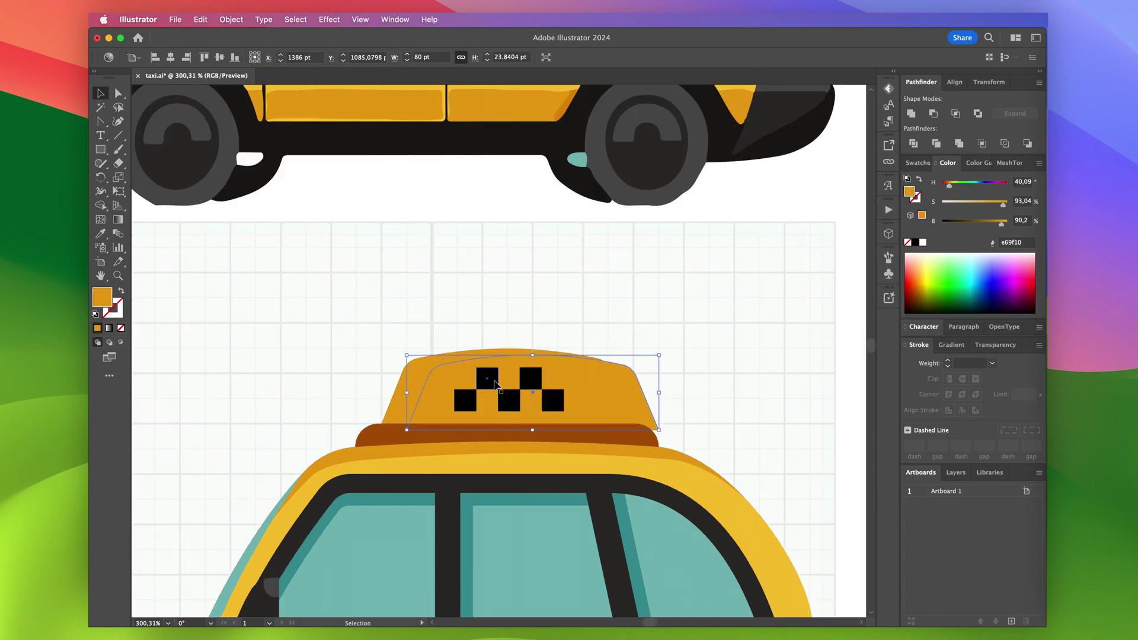
Fill the narrow band along the face's front and upper edges with the lighter yellow sampled from the reference taxi
left_click(437, 396)
scroll(451, 318, "down", 3)
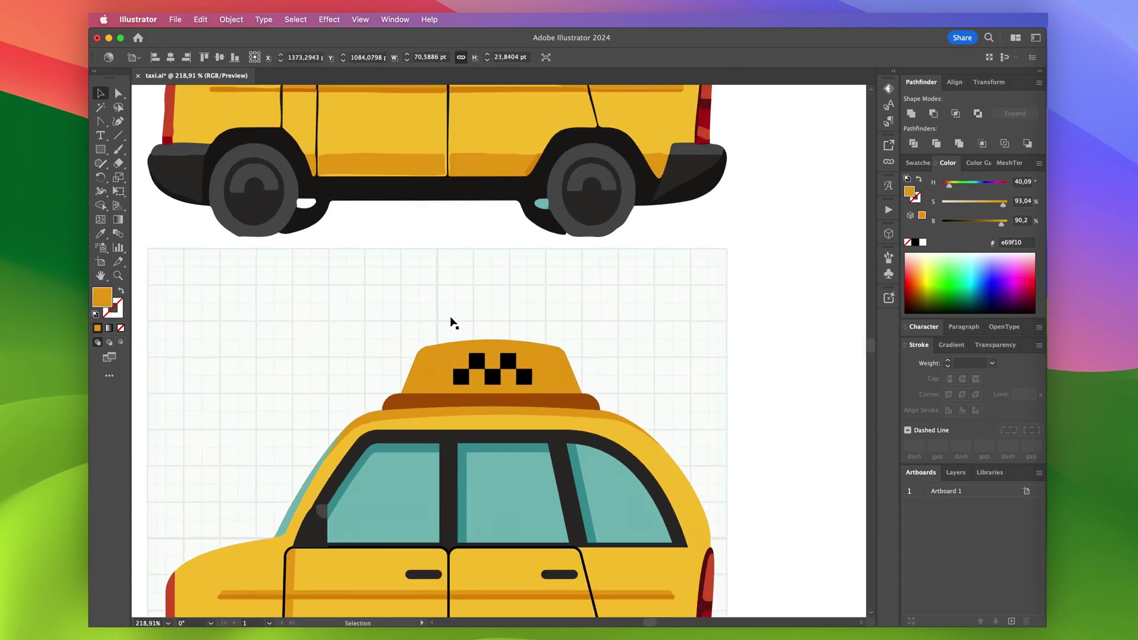
scroll(454, 323, "up", 6)
key("i")
left_click(461, 338)
scroll(462, 338, "down", 3)
key("a")
left_click(551, 473)
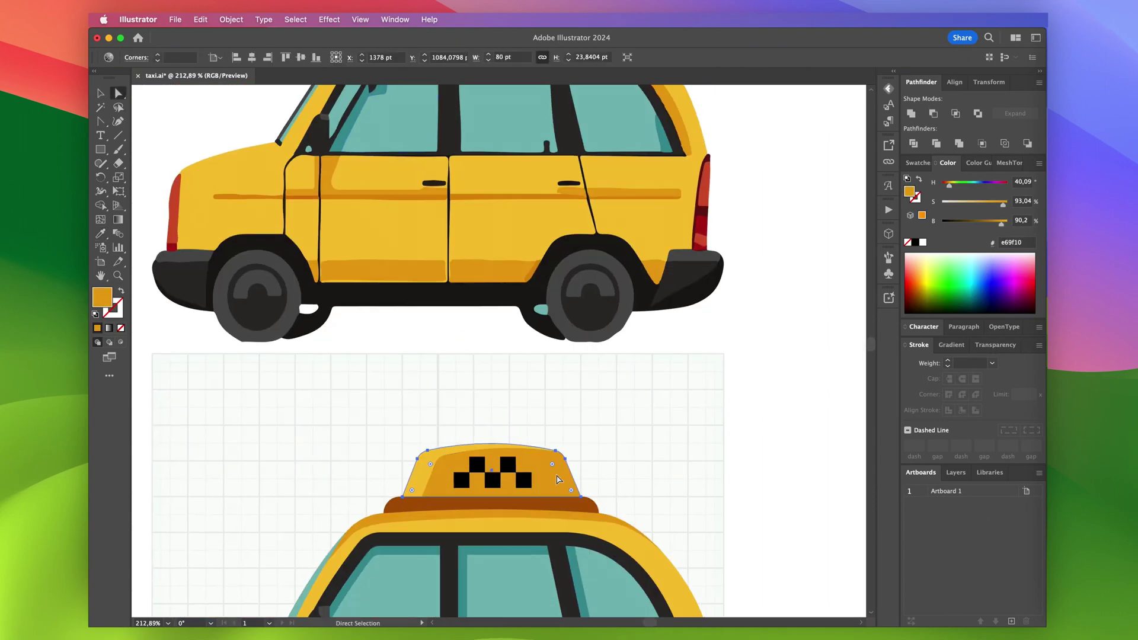
Slightly round the corners of the five black checker squares
scroll(552, 473, "down", 4)
scroll(555, 483, "up", 2)
scroll(554, 482, "up", 5)
left_click(545, 473)
left_click(158, 55)
scroll(379, 270, "down", 5)
left_click(732, 331)
Narrow the rooftop light's face by moving its right-side anchors inward, and reposition the checker group on it
scroll(515, 353, "up", 4)
key("v")
left_click(499, 358)
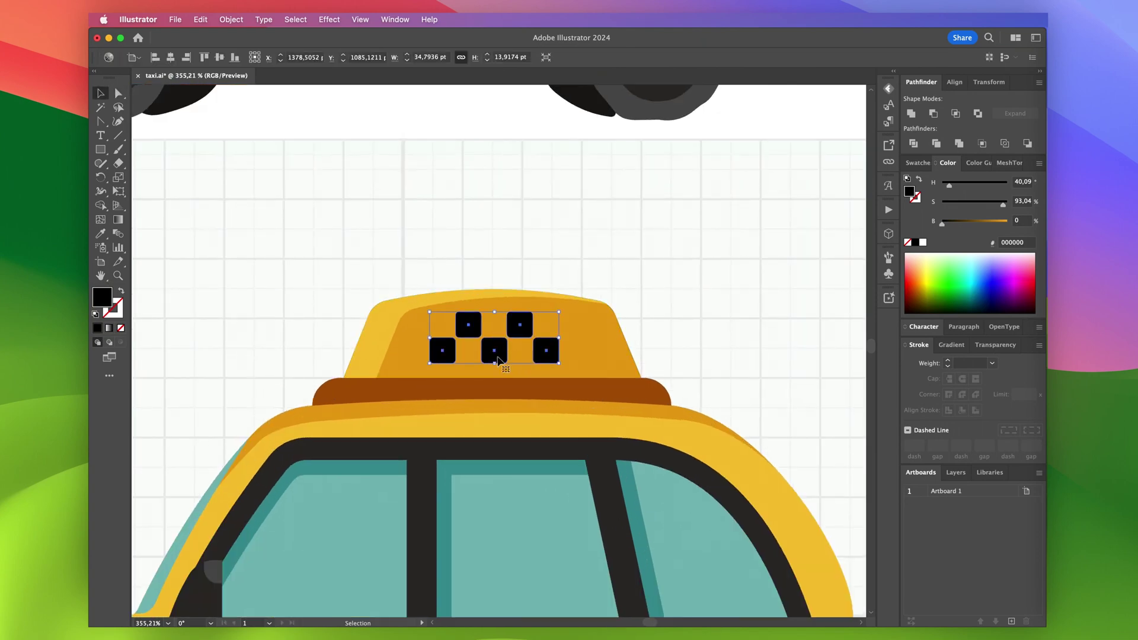
key("a")
left_click(641, 378)
left_click(615, 316, "shift")
left_click_drag(584, 301, 569, 301)
key("v")
left_click_drag(553, 359, 547, 363)
Pull the right end of the rooftop light's lighter yellow band 8 pt to the left
key("a")
scroll(503, 296, "up", 5)
left_click_drag(718, 312, 675, 310)
scroll(701, 310, "down", 8)
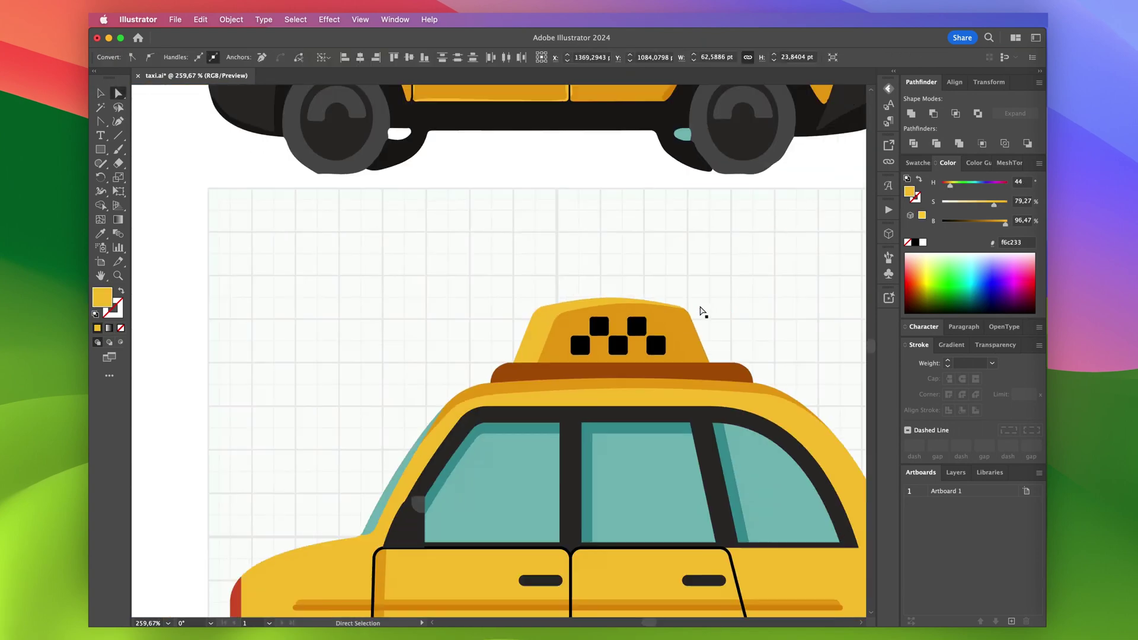
Adjust the lower right corner anchors of the rooftop light's brown base to meet the roofline
left_click(686, 310)
scroll(638, 324, "up", 4)
left_click_drag(637, 351, 679, 400)
scroll(676, 400, "up", 6)
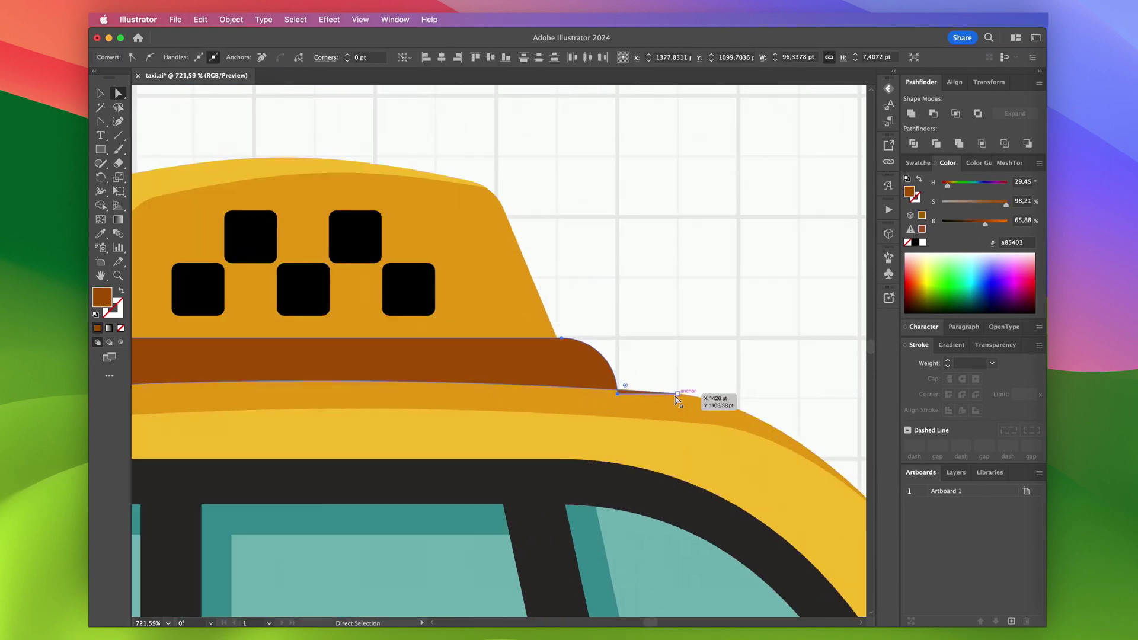
left_click(624, 350)
scroll(623, 350, "up", 2)
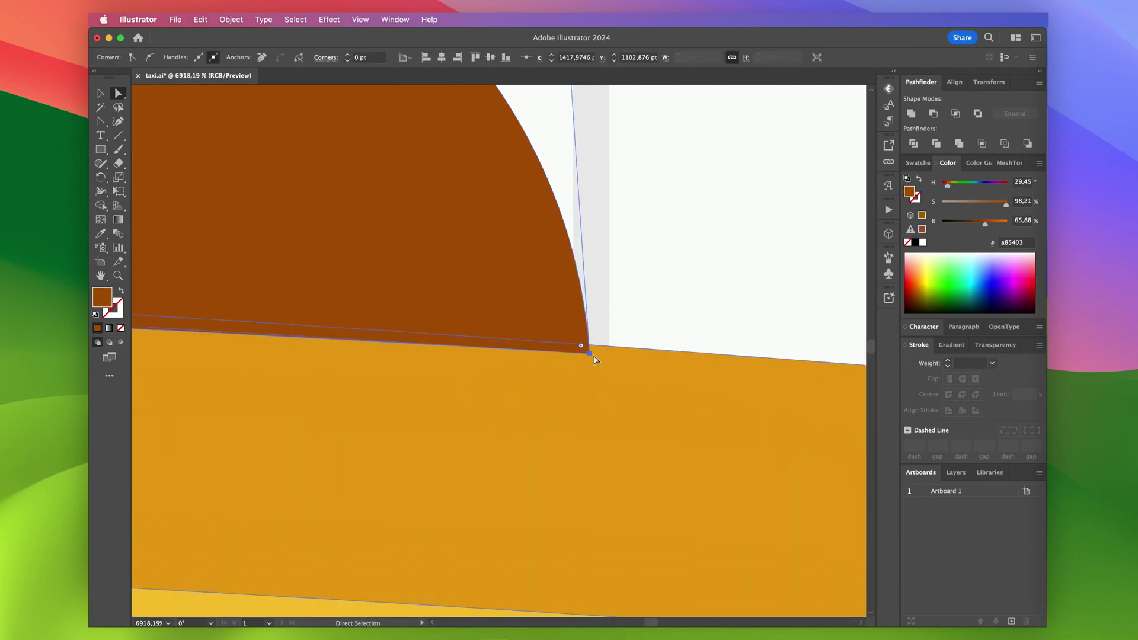
scroll(818, 292, "down", 12)
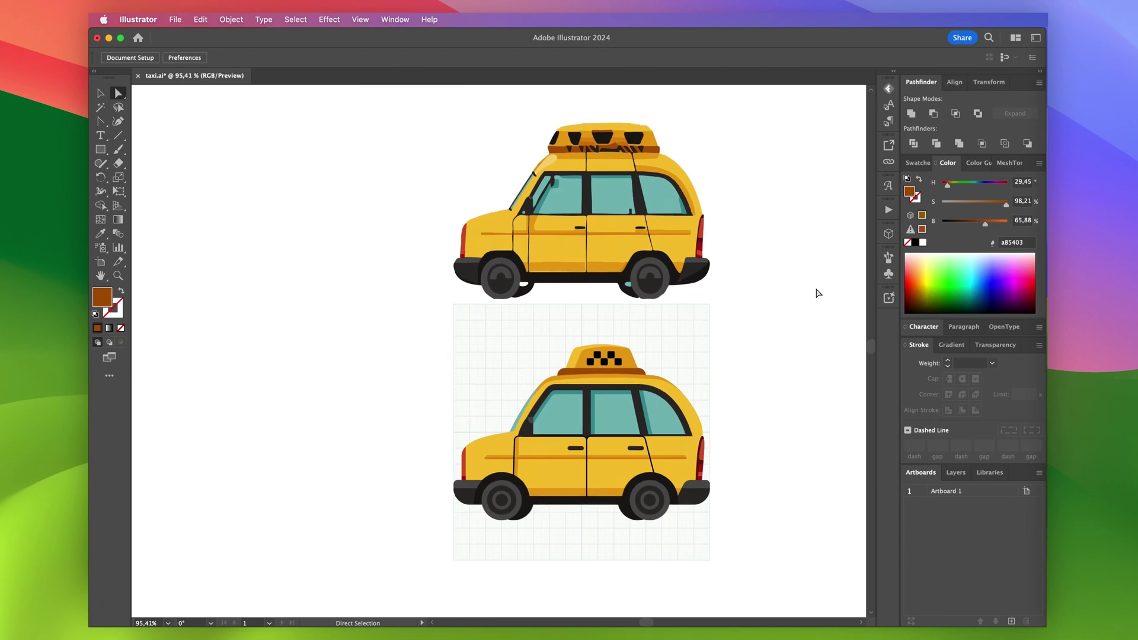
Give the front windscreen copy the door outline's black stroke and cut its path down to the outer curve
scroll(451, 409, "up", 6)
left_click(440, 408)
key("i")
left_click(440, 464)
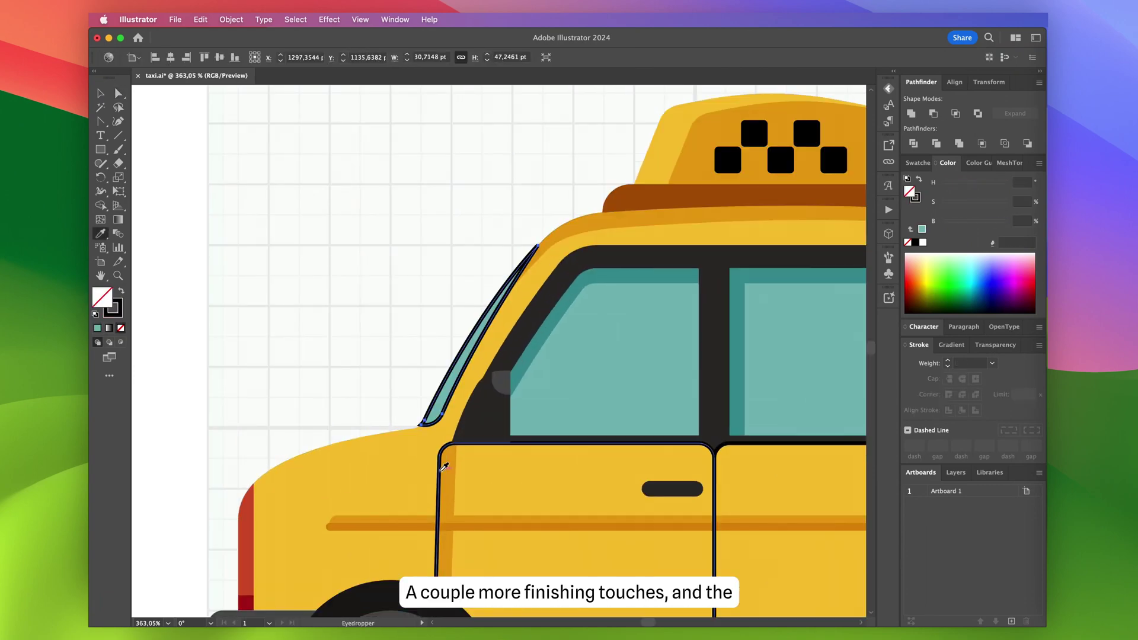
key("a")
scroll(427, 449, "up", 4)
left_click(462, 382)
scroll(470, 379, "down", 5)
key("Delete")
Set the windscreen outline's stroke weight to 2 pt
scroll(531, 242, "up", 4)
scroll(533, 242, "up", 2)
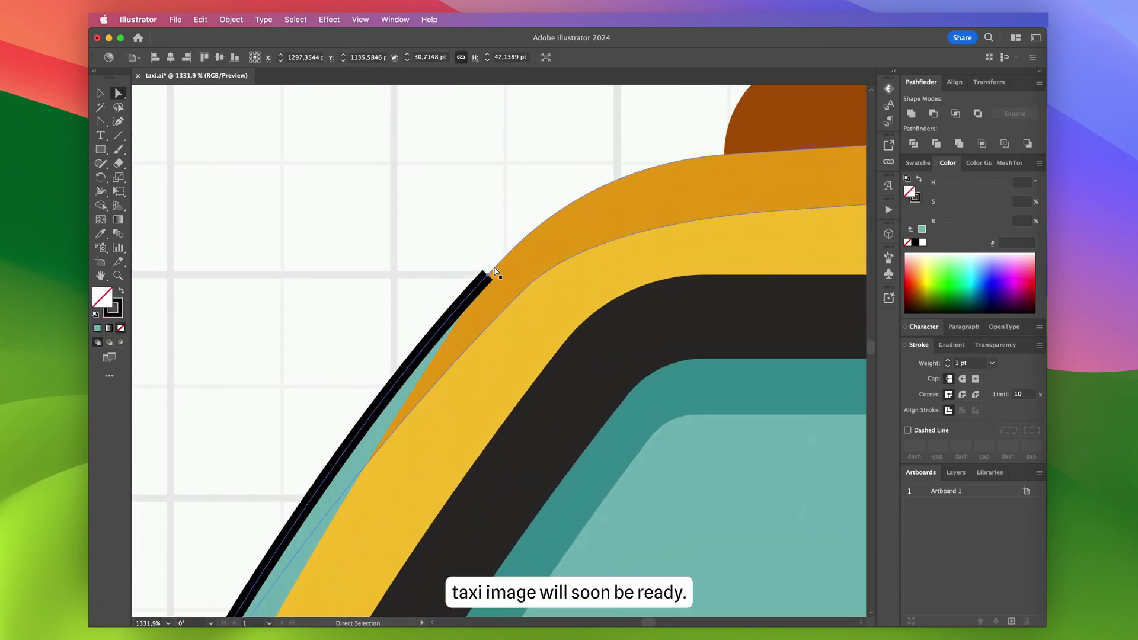
scroll(496, 275, "down", 5)
scroll(337, 483, "up", 5)
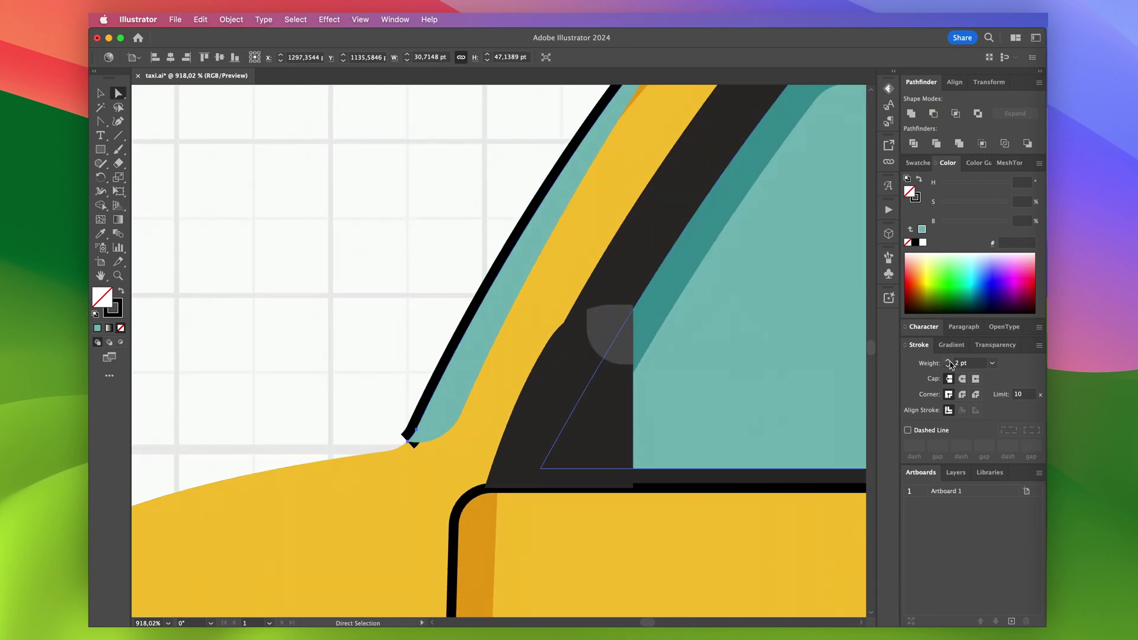
left_click(410, 443)
left_click_drag(379, 466, 379, 466)
key("Delete")
scroll(404, 438, "up", 5)
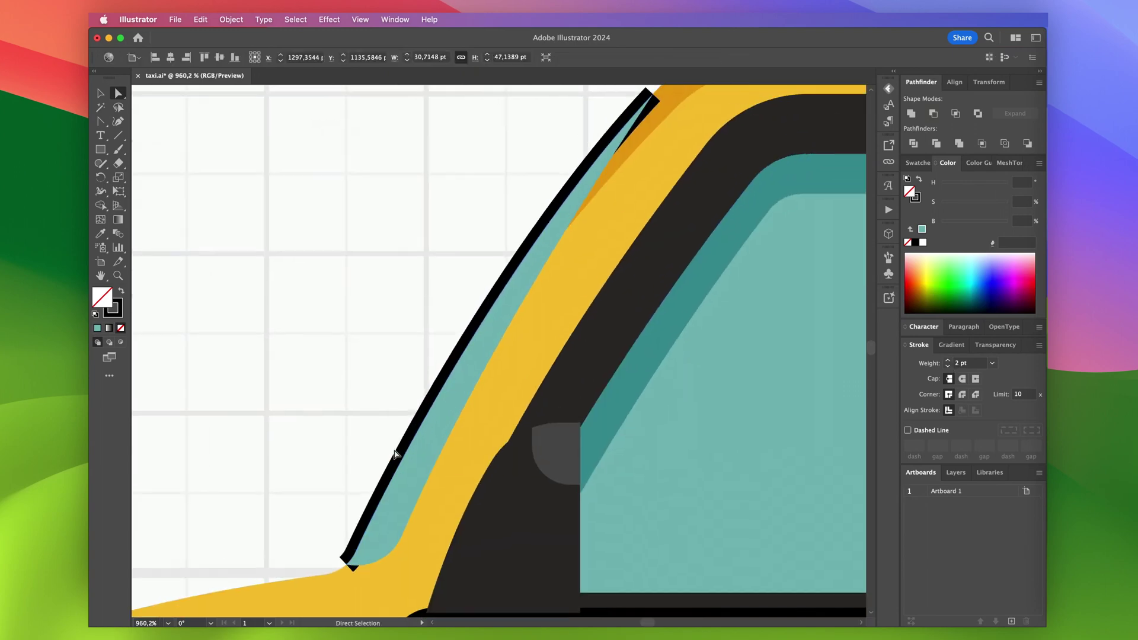
Expand the windscreen outline into a filled shape and average its upper end anchors into a tapered tip
left_click(562, 211)
scroll(562, 211, "down", 3)
left_click(231, 19)
left_click(251, 179)
key("Return")
scroll(562, 207, "up", 3)
left_click_drag(537, 198, 538, 238)
key("super+alt+j")
key("Return")
scroll(552, 202, "up", 4)
scroll(551, 204, "down", 6)
scroll(539, 240, "down", 3)
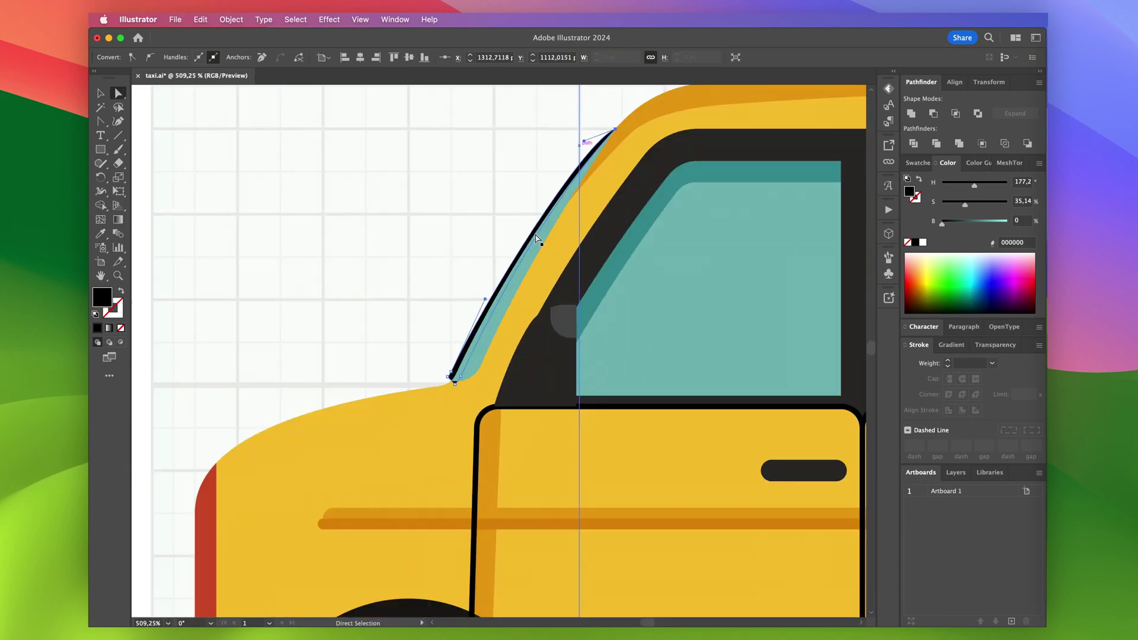
Round off the lower end of the black windscreen outline where it meets the hood
scroll(441, 382, "up", 5)
left_click_drag(503, 387, 520, 365)
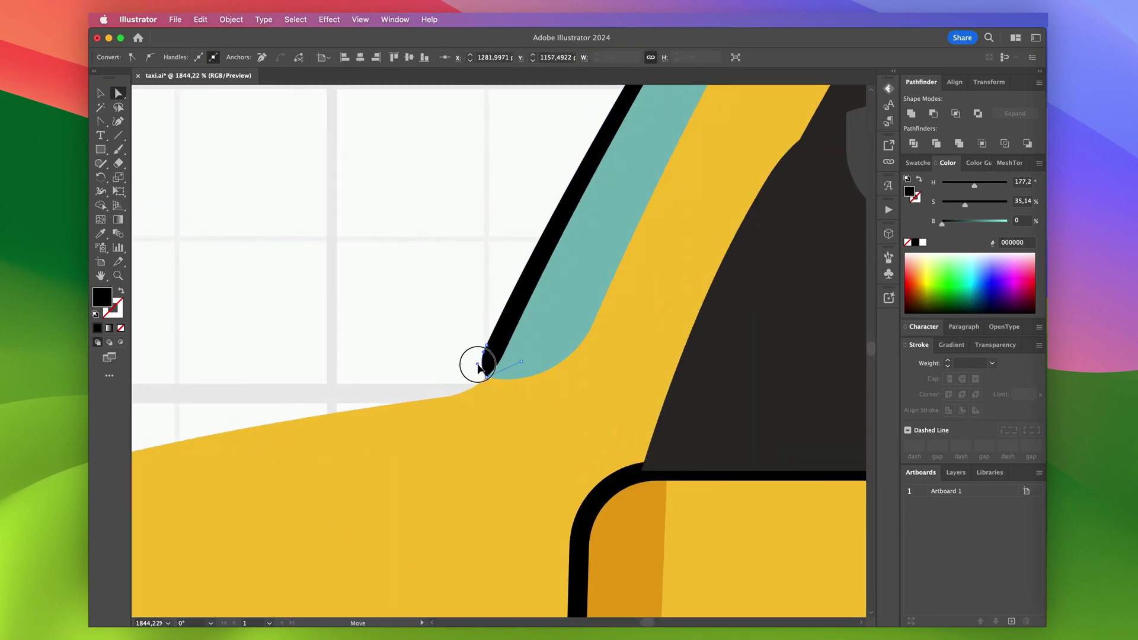
scroll(477, 363, "down", 3)
scroll(577, 247, "up", 2)
scroll(335, 381, "down", 4)
left_click(335, 382)
scroll(325, 386, "down", 3)
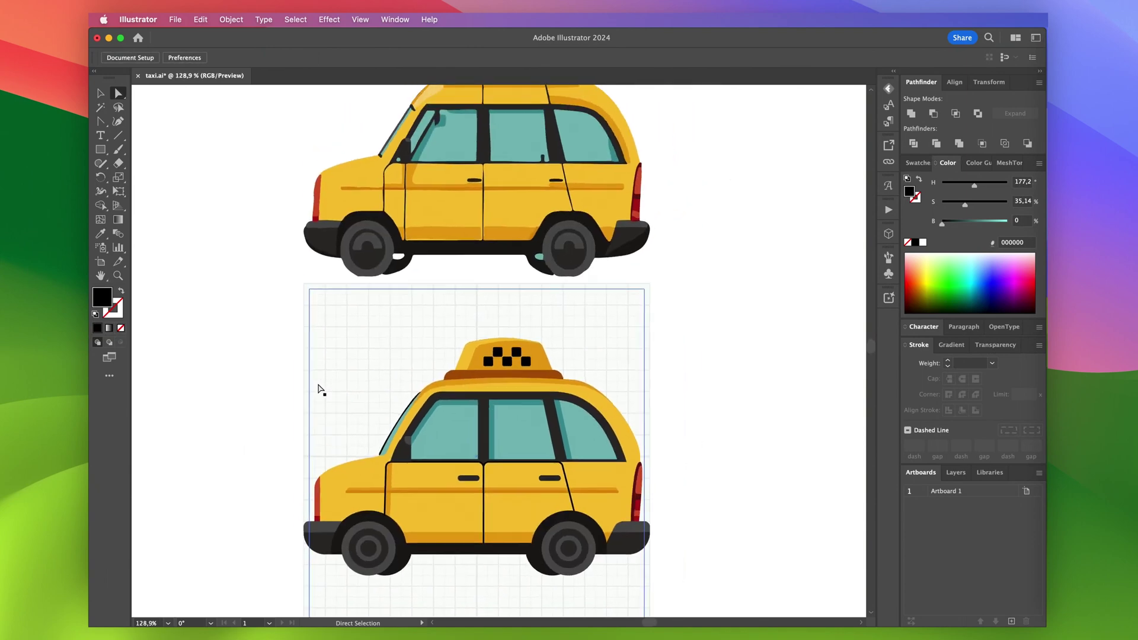
Expand the strokes of both door outlines into filled shapes
scroll(555, 447, "up", 4)
key("v")
left_click(553, 446)
left_click(360, 434, "shift")
left_click(229, 23)
left_click(235, 178)
left_click(619, 439)
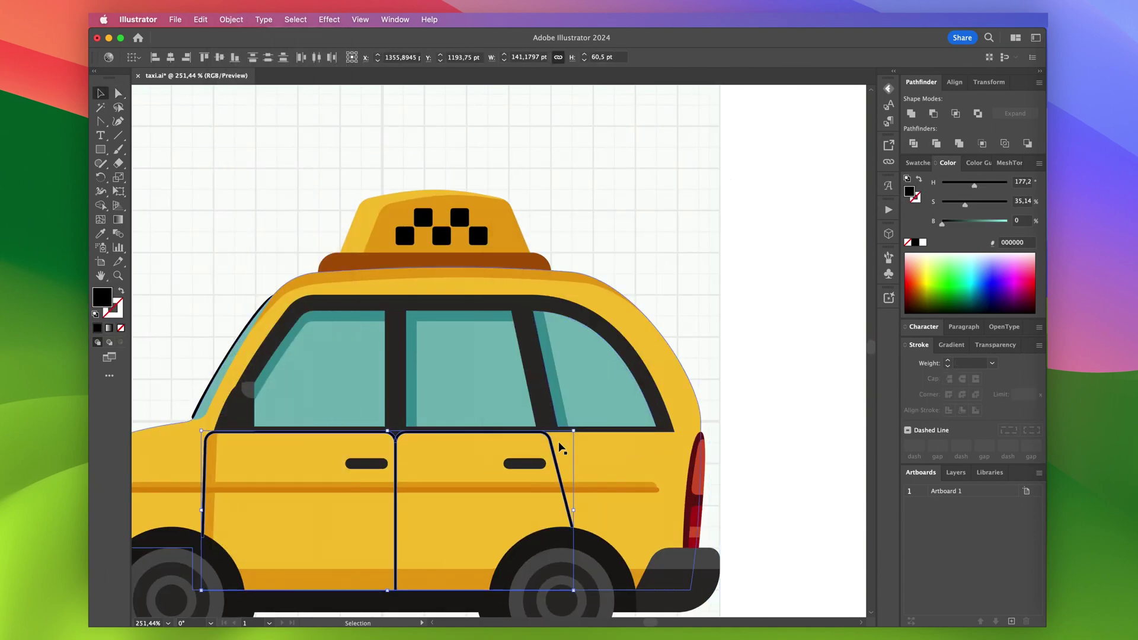
Fill the door outlines with the window frame's dark grey (2e2a29) and unite them with the frame
scroll(560, 445, "down", 2)
scroll(561, 445, "up", 4)
key("i")
left_click(554, 428)
key("v")
left_click(555, 426, "shift")
left_click(911, 113)
Round the inner corner where the rear door line meets the window frame to about 2.2 pt
key("a")
left_click_drag(547, 444, 599, 447)
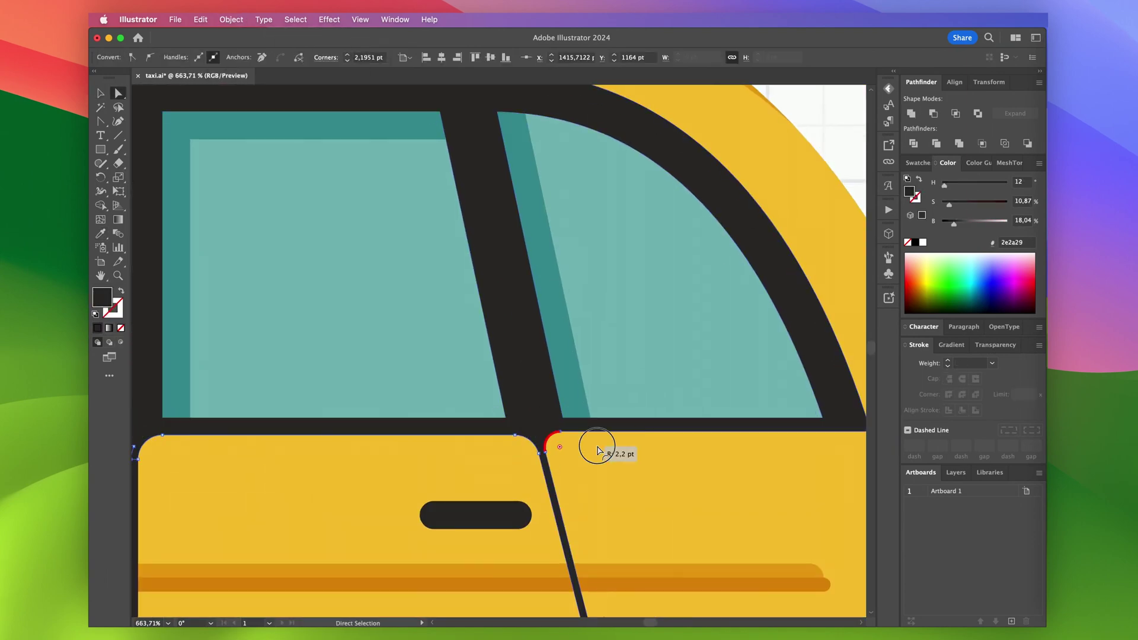
scroll(599, 448, "down", 3)
Fill the side mirror with the near-black 191714 sampled from the lower body
key("v")
left_click(302, 367)
key("i")
scroll(302, 379, "down", 2)
left_click(293, 484)
Round the side mirror's corners beside the front door window
key("a")
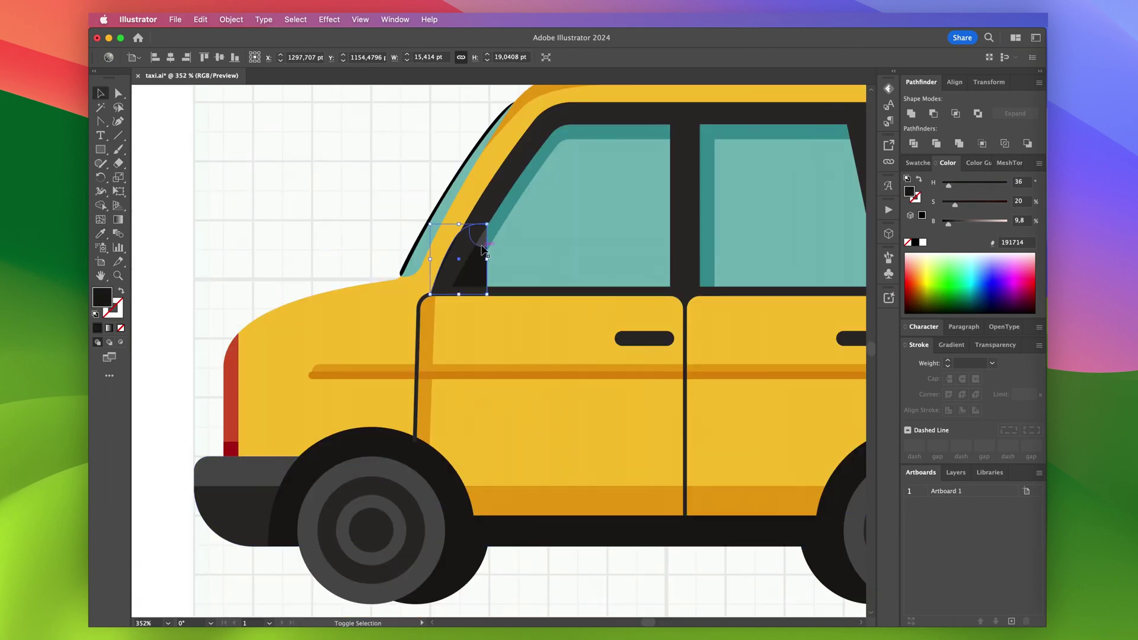
scroll(445, 279, "up", 5)
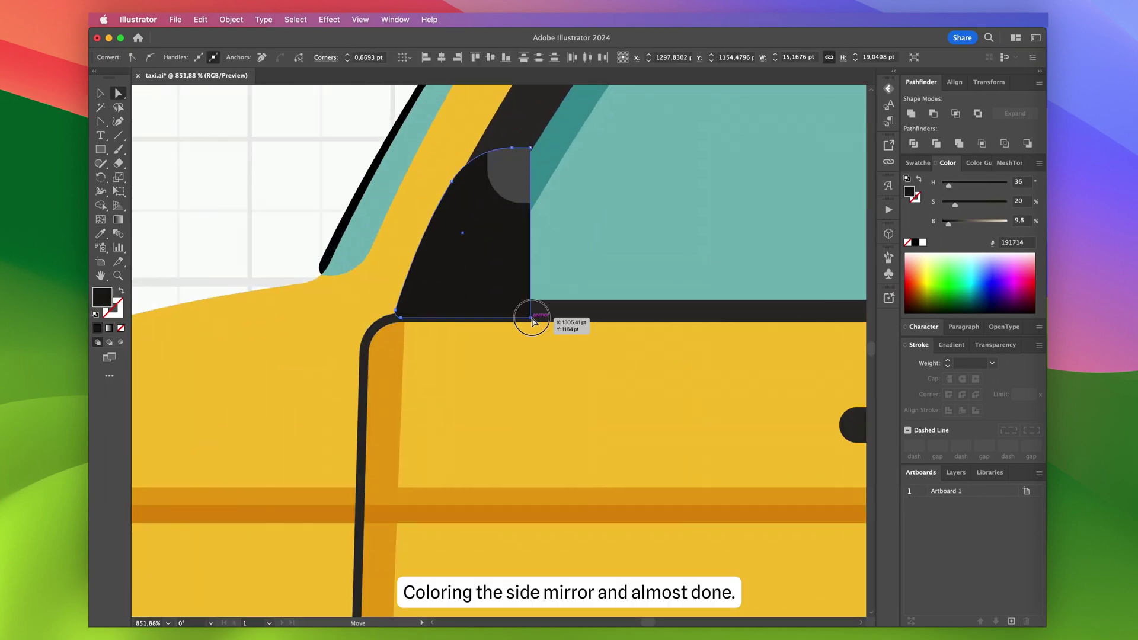
scroll(522, 309, "down", 5)
Try the wheel's dark grey 2e2a29 and lighter grey 4f4e4e as the side mirror's fill
key("i")
left_click(451, 495)
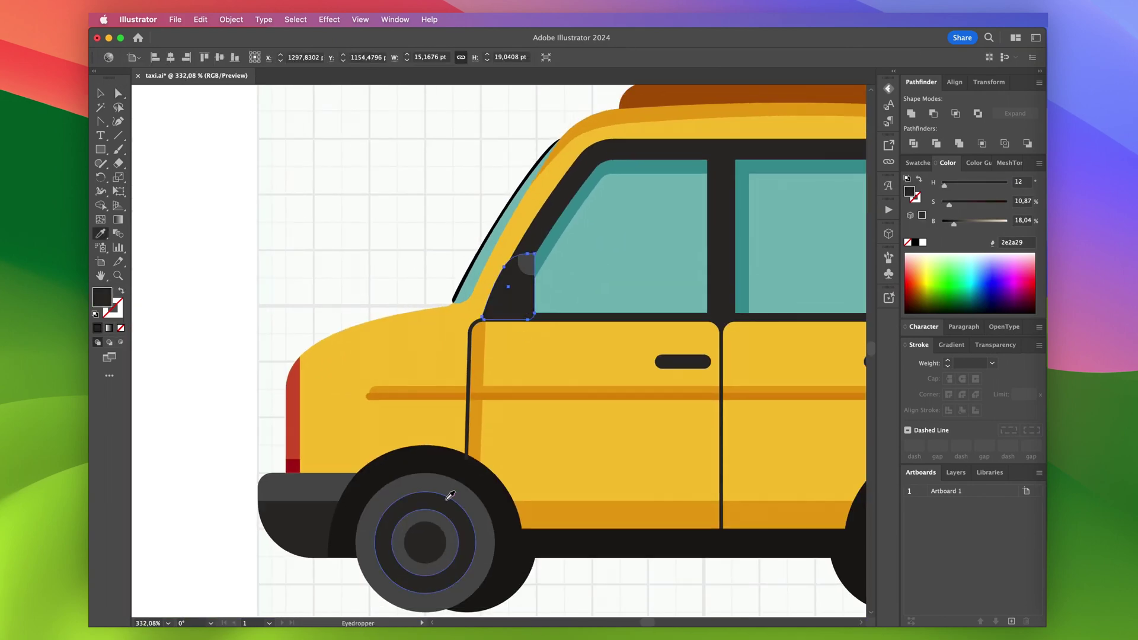
key("a")
scroll(514, 256, "up", 5)
scroll(515, 257, "down", 5)
key("i")
left_click(436, 478)
key("a")
scroll(514, 267, "up", 5)
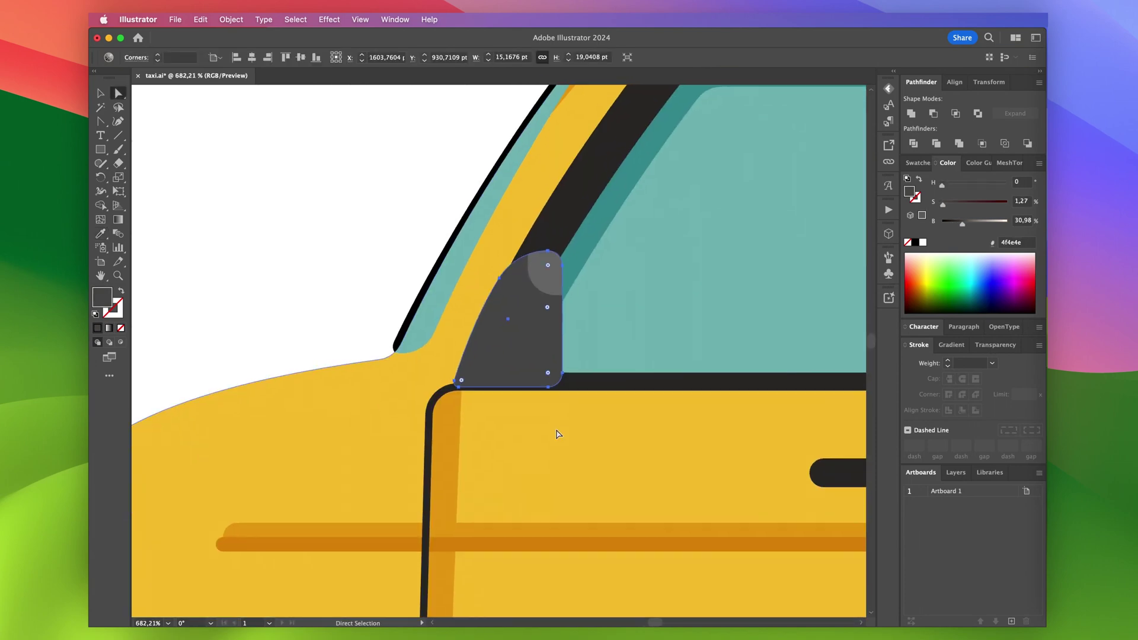
Fill the side mirror with the orange from the door's shaded edge and its highlight with the body yellow f6c233
key("i")
left_click(455, 429)
key("a")
left_click(550, 281)
key("i")
left_click(502, 248)
scroll(502, 250, "down", 10)
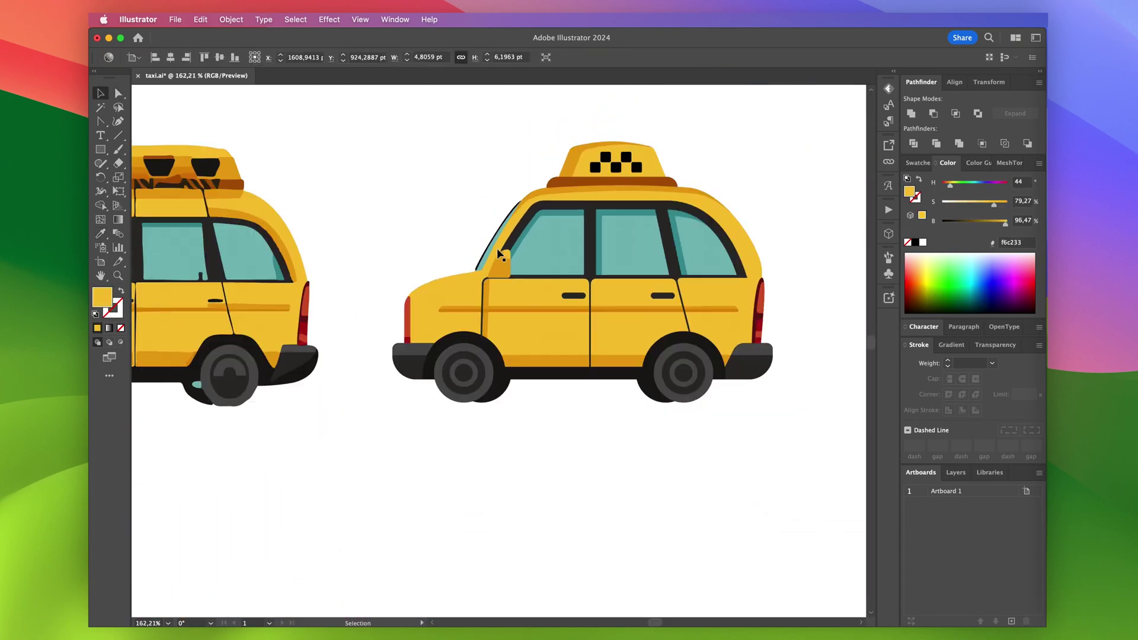